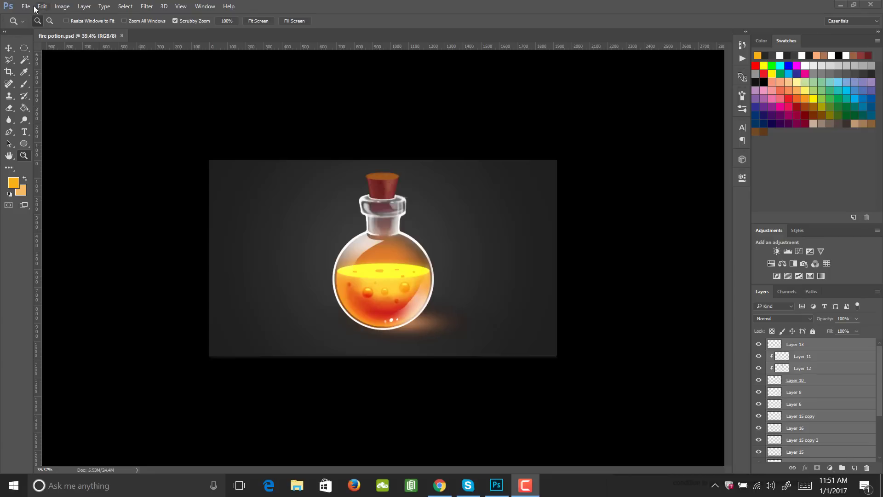
{"action": "left_click", "coordinate": [28, 7]}
{"action": "left_click", "coordinate": [62, 7]}
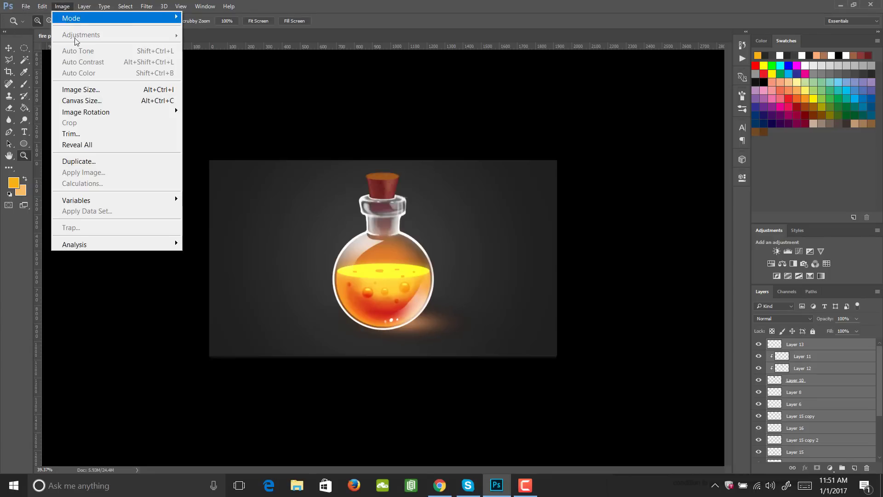
{"action": "left_click", "coordinate": [305, 138]}
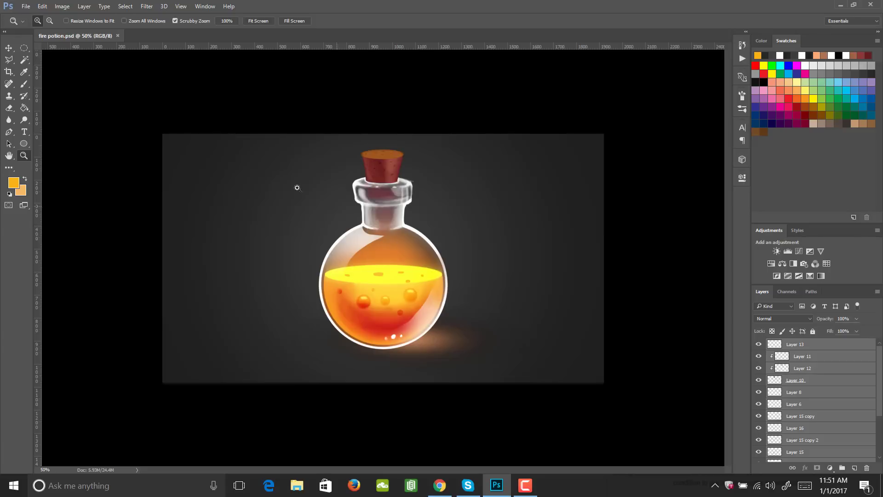
- Create a new 1000 × 1000 pixel document with a transparent background
{"action": "left_click", "coordinate": [26, 6]}
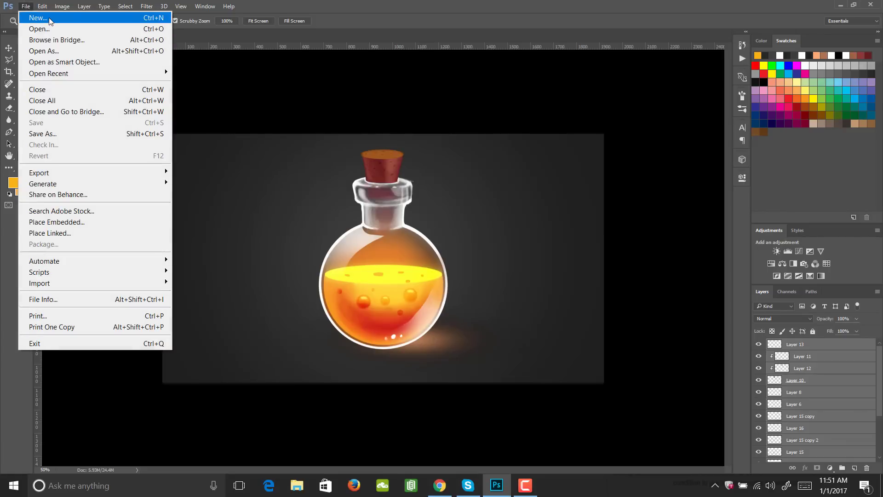
{"action": "left_click", "coordinate": [38, 18]}
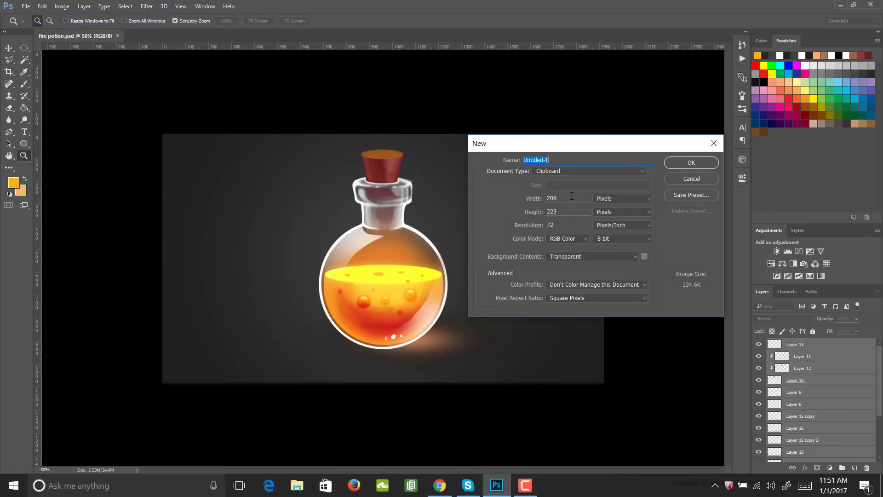
{"action": "double_click", "coordinate": [548, 201]}
{"action": "type", "text": "100"}
{"action": "type", "text": "1000"}
{"action": "double_click", "coordinate": [547, 227]}
{"action": "type", "text": "150"}
{"action": "left_click", "coordinate": [682, 164]}
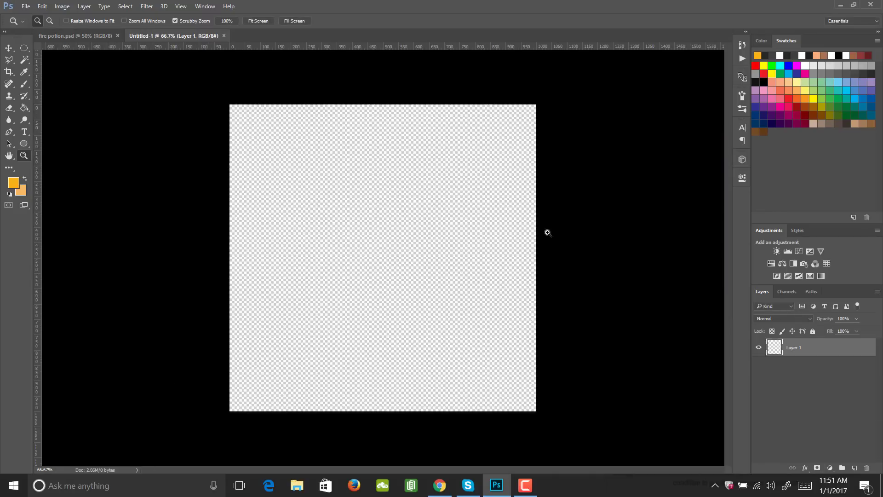
- Set the foreground colour to dark grey 1c1c1c and fill the whole empty layer with it
{"action": "left_click", "coordinate": [13, 183]}
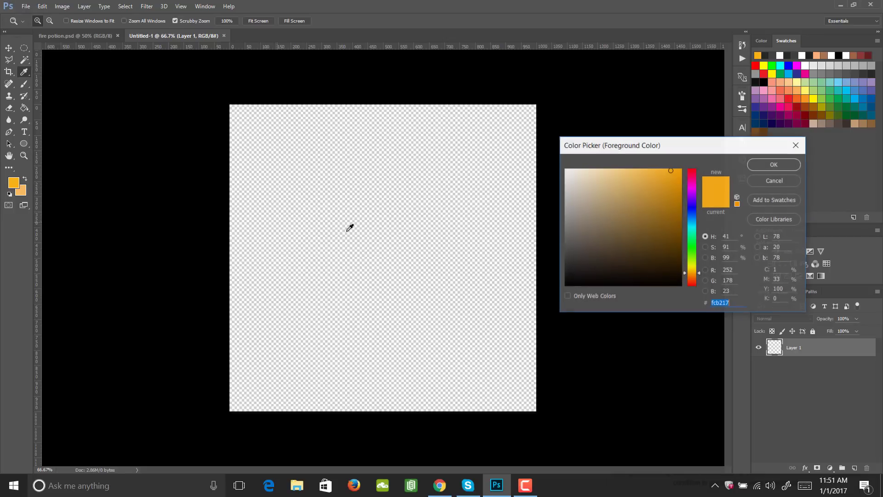
{"action": "left_click", "coordinate": [552, 267]}
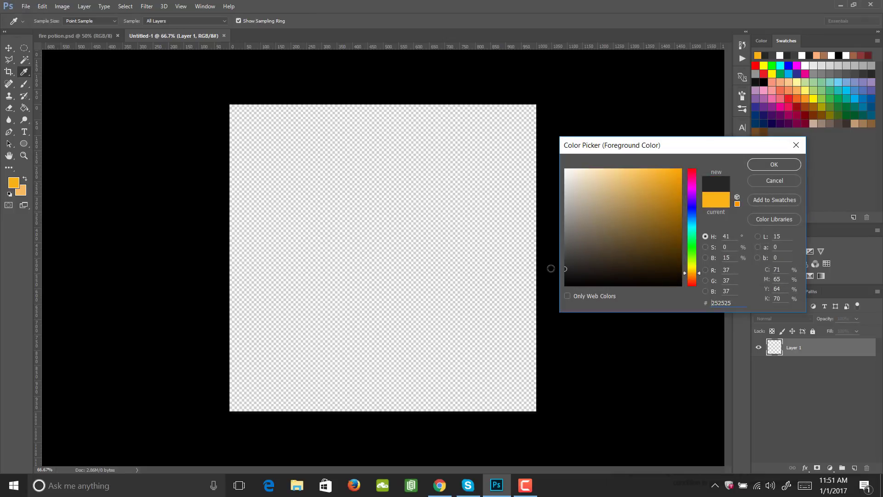
{"action": "left_click", "coordinate": [551, 268]}
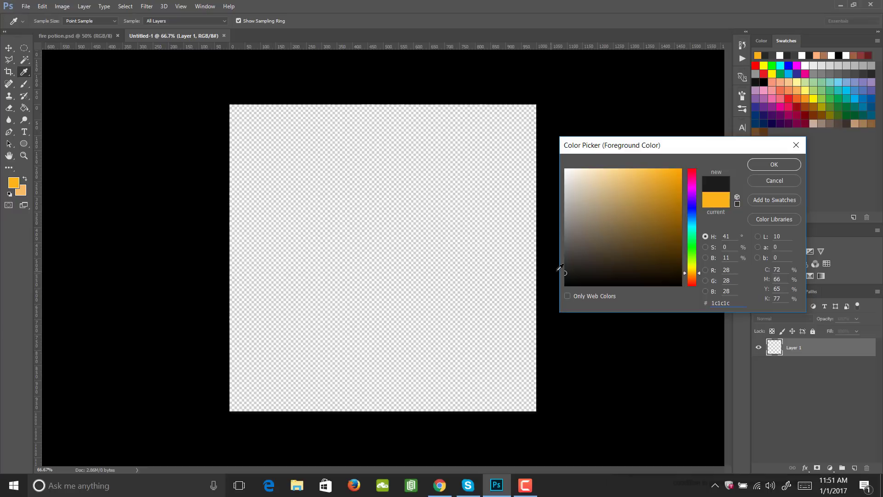
{"action": "left_click", "coordinate": [773, 164]}
{"action": "key", "text": "g"}
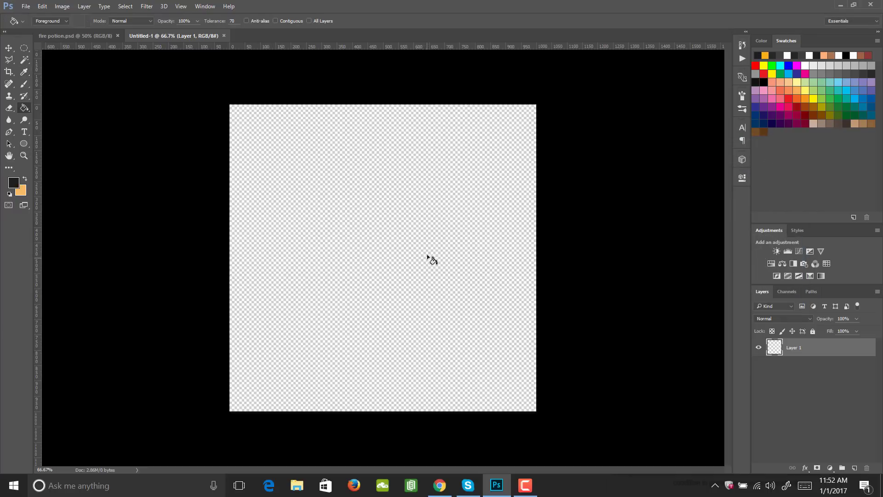
{"action": "left_click", "coordinate": [435, 268]}
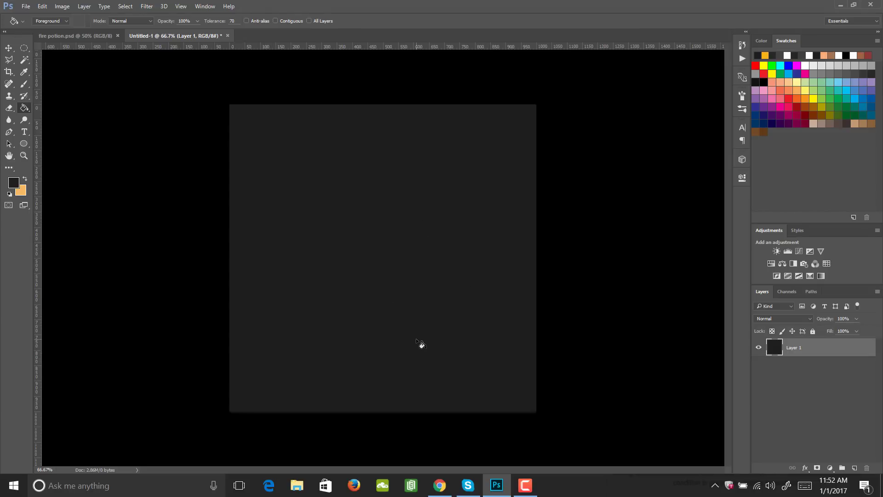
- Choose the soft round brush tip and enlarge it to 1100 px
{"action": "key", "text": "b"}
{"action": "left_click", "coordinate": [743, 93]}
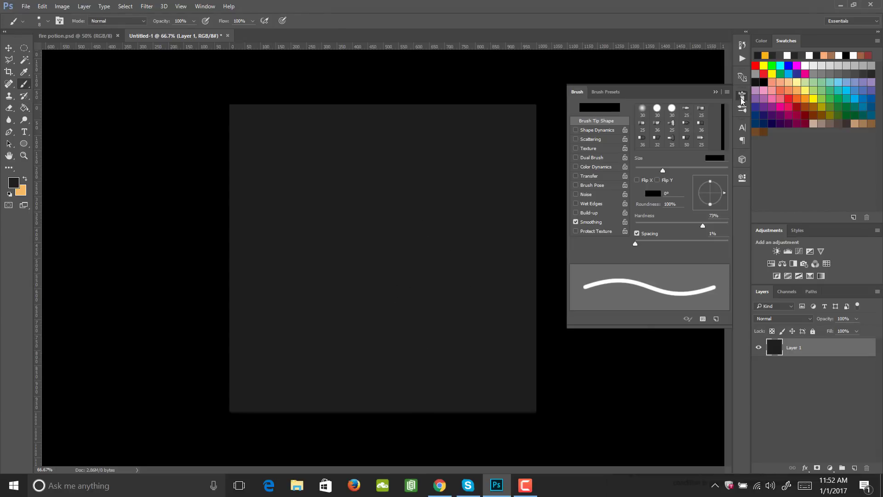
{"action": "left_click", "coordinate": [642, 111]}
{"action": "left_click", "coordinate": [744, 95]}
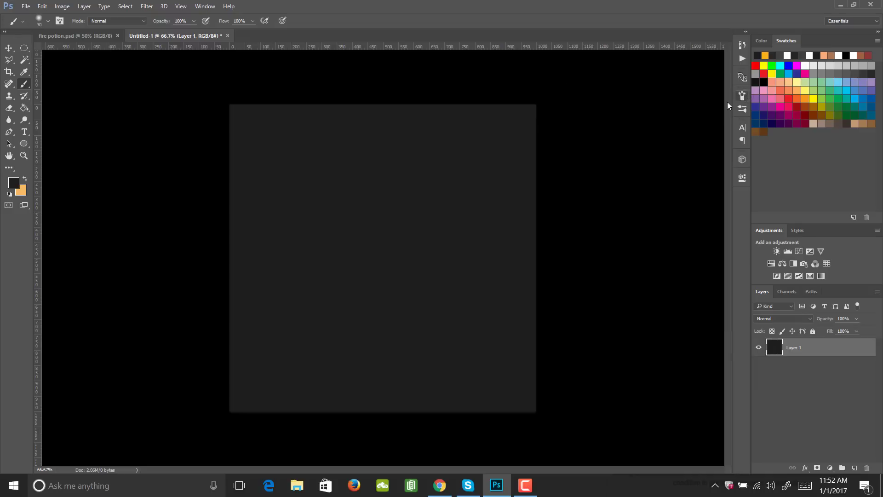
{"action": "key", "text": "bracketright"}
{"action": "key", "text": "bracketright"}
{"action": "key", "text": "bracketright"}
{"action": "key", "text": "bracketright"}
{"action": "key", "text": "bracketright"}
{"action": "key", "text": "bracketright"}
{"action": "key", "text": "bracketright"}
{"action": "key", "text": "bracketright"}
{"action": "key", "text": "bracketright"}
{"action": "key", "text": "bracketright"}
{"action": "key", "text": "bracketright"}
{"action": "key", "text": "bracketright"}
{"action": "key", "text": "bracketright"}
{"action": "key", "text": "bracketright"}
{"action": "key", "text": "bracketright"}
{"action": "key", "text": "bracketright"}
{"action": "key", "text": "bracketright"}
{"action": "key", "text": "bracketright"}
{"action": "key", "text": "bracketright"}
{"action": "key", "text": "bracketright"}
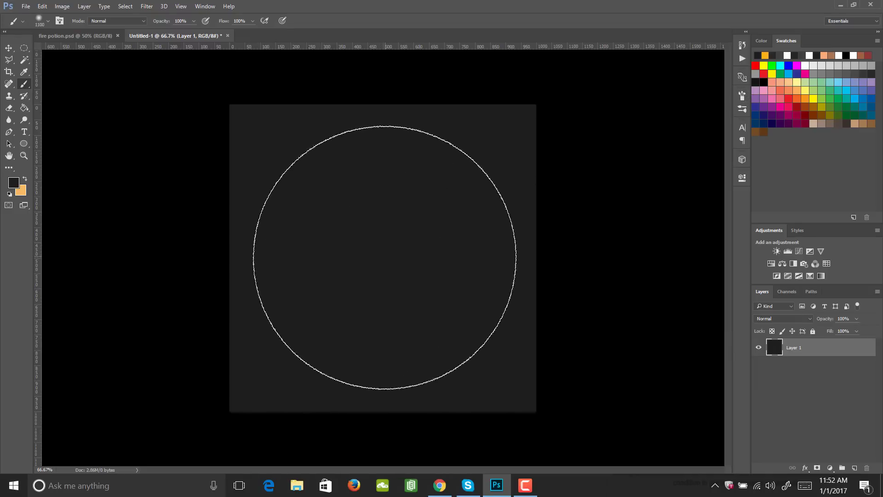
- Set the foreground colour to lighter grey 3f3f3f and paint a single soft glow at the centre of the background
{"action": "left_click", "coordinate": [14, 185]}
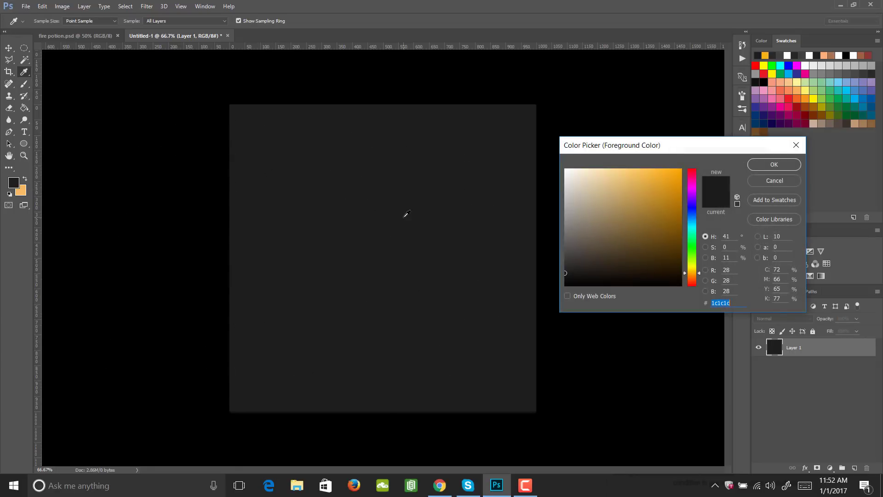
{"action": "left_click_drag", "start_coordinate": [561, 269], "coordinate": [561, 257]}
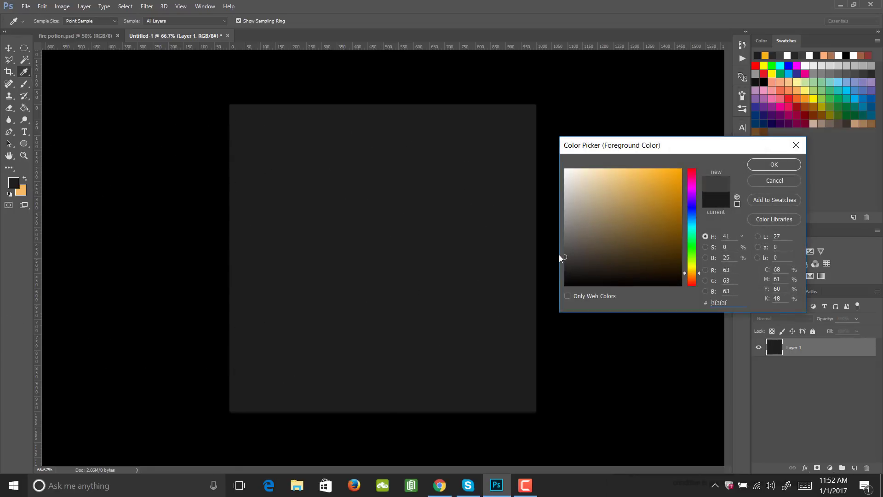
{"action": "left_click", "coordinate": [767, 164]}
{"action": "left_click", "coordinate": [382, 260]}
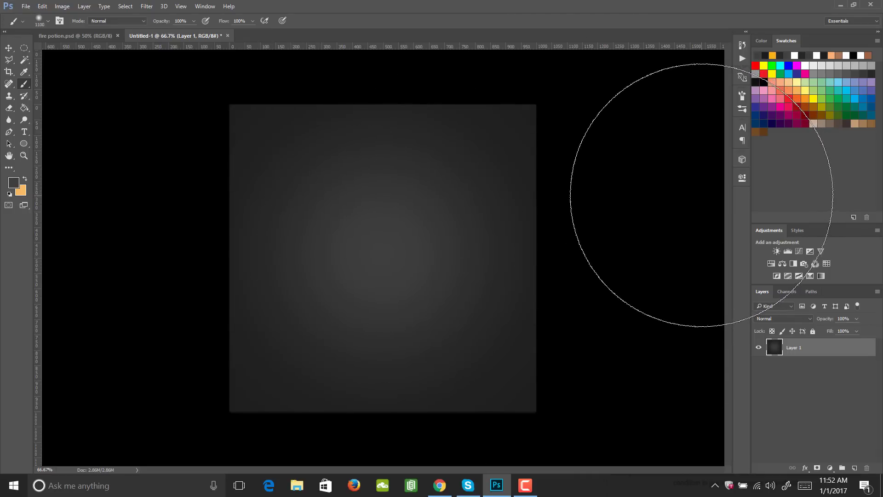
- Add a new layer above the background and set the foreground colour to black
{"action": "key", "text": "ctrl+shift+alt+n"}
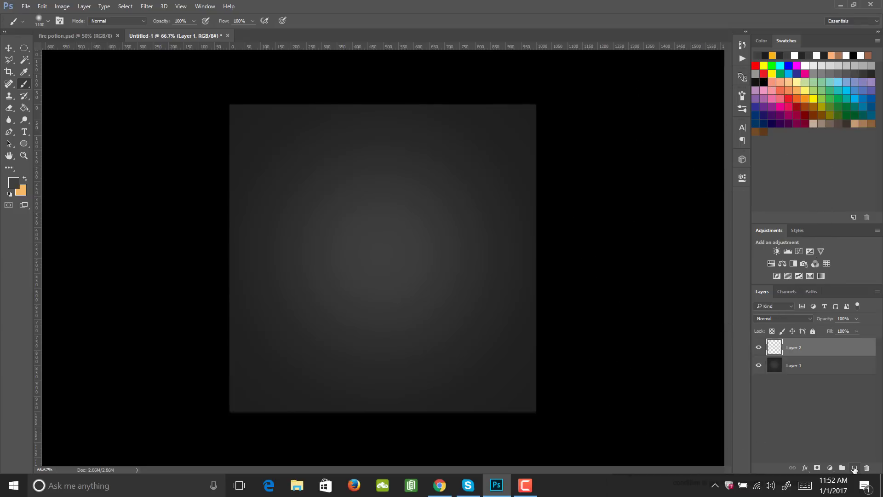
{"action": "left_click", "coordinate": [13, 183]}
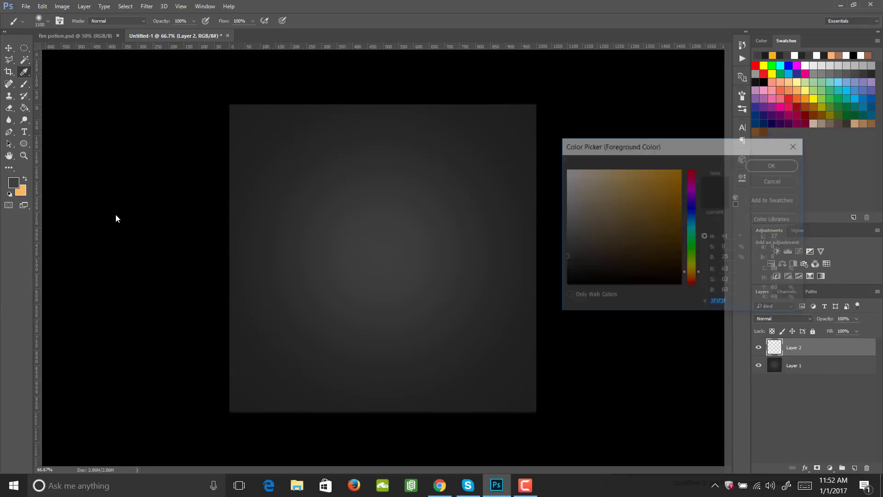
{"action": "left_click", "coordinate": [556, 289]}
{"action": "left_click", "coordinate": [774, 165]}
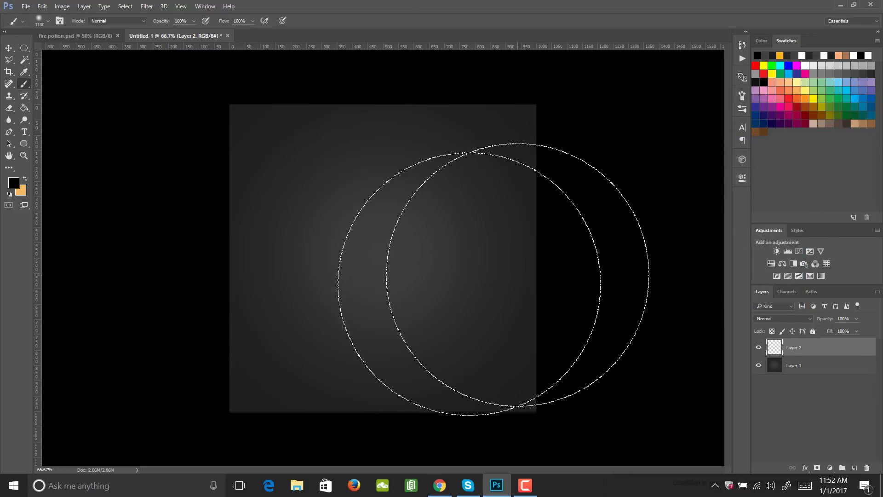
- Make a circular selection about 546 px wide and position it horizontally centred in the lower part of the canvas
{"action": "key", "text": "m"}
{"action": "left_click_drag", "start_coordinate": [296, 225], "coordinate": [510, 389]}
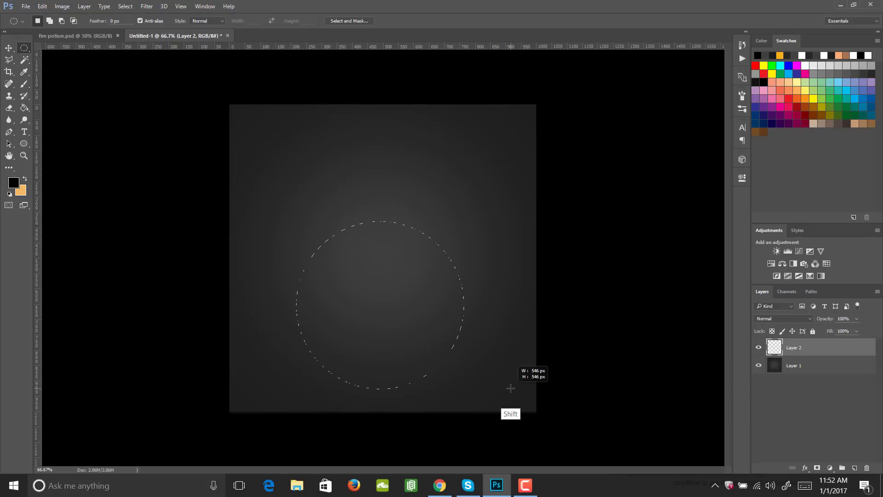
{"action": "left_click_drag", "start_coordinate": [510, 389], "coordinate": [510, 389]}
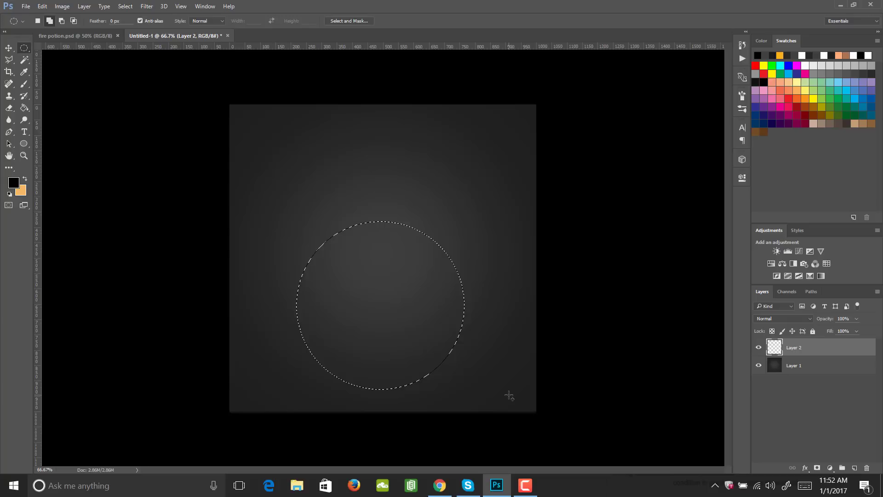
{"action": "key", "text": "v"}
{"action": "left_click", "coordinate": [363, 335]}
{"action": "key", "text": "Return"}
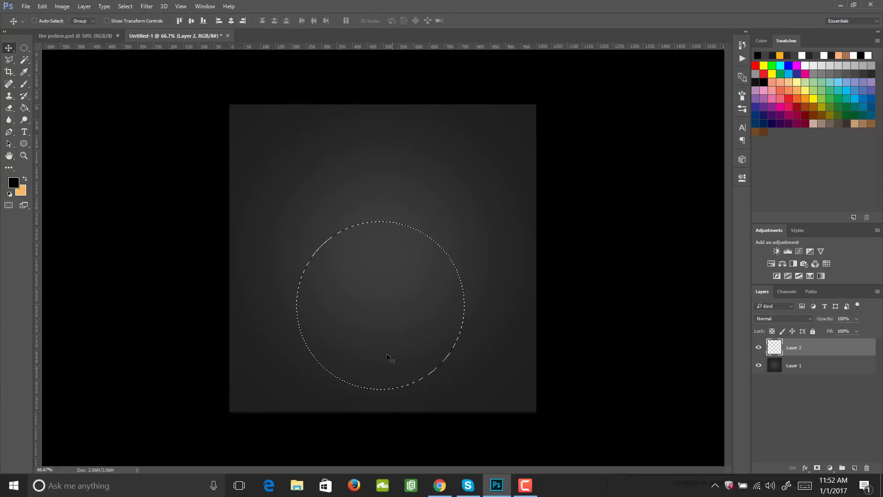
{"action": "key", "text": "m"}
{"action": "mouse_move", "coordinate": [366, 359]}
{"action": "left_mouse_down"}
{"action": "mouse_move", "coordinate": [376, 338]}
{"action": "mouse_move", "coordinate": [369, 344]}
{"action": "left_mouse_up"}
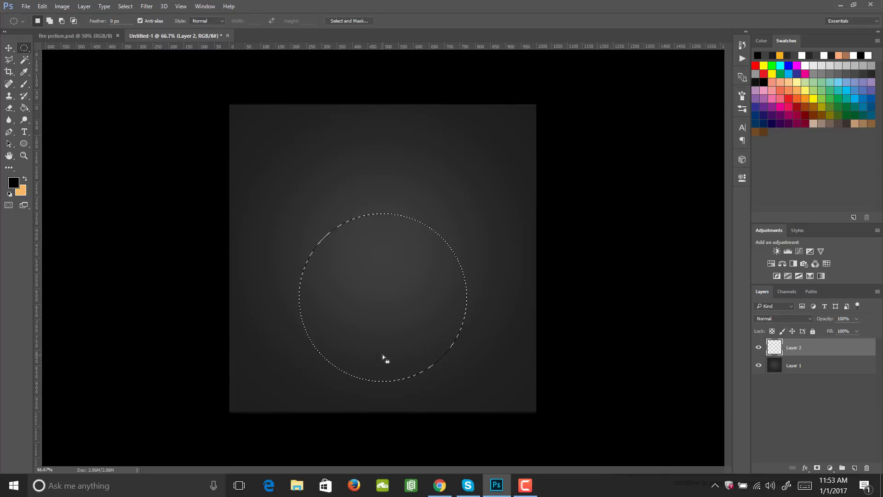
- Fill the circular selection with black to form the bottle's body, and deselect
{"action": "key", "text": "g"}
{"action": "left_click", "coordinate": [400, 345]}
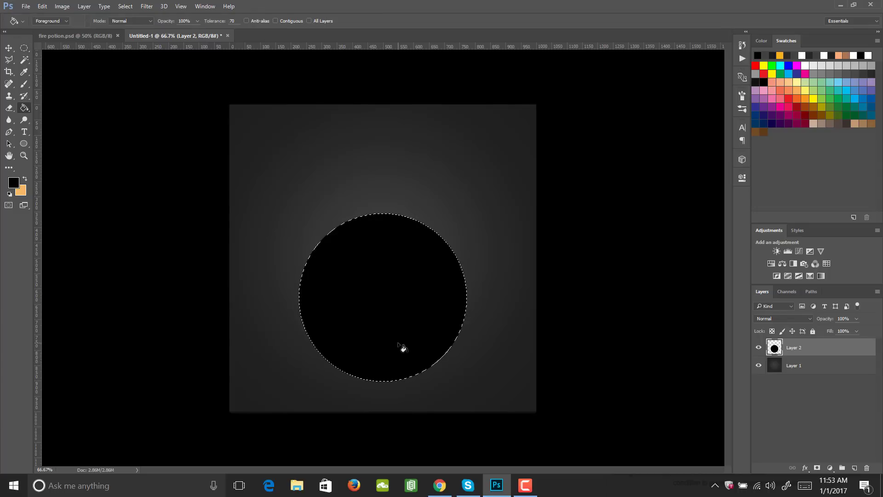
{"action": "key", "text": "m"}
{"action": "key", "text": "ctrl+d"}
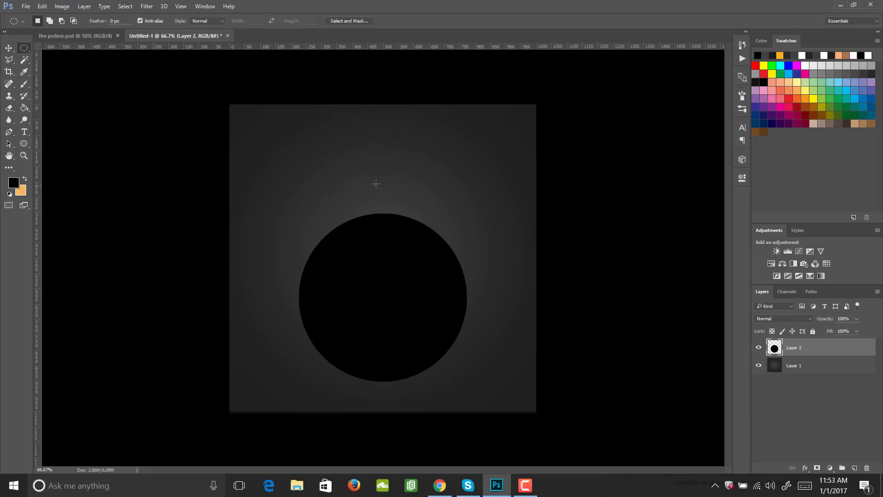
- On a new layer, fill a rectangular selection with black as the bottle's neck, deselect, and centre the neck over the top of the circle
{"action": "left_click", "coordinate": [854, 468]}
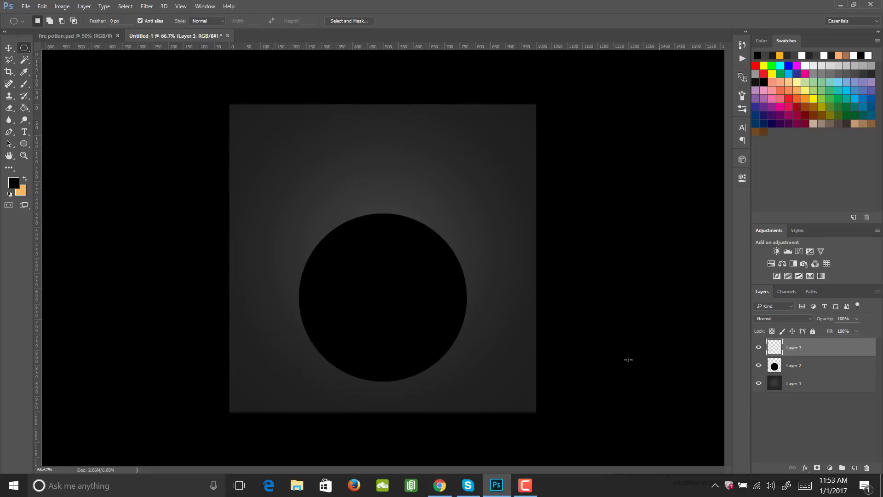
{"action": "left_click_drag", "start_coordinate": [357, 160], "coordinate": [409, 246]}
{"action": "key", "text": "ctrl+d"}
{"action": "right_click", "coordinate": [24, 48]}
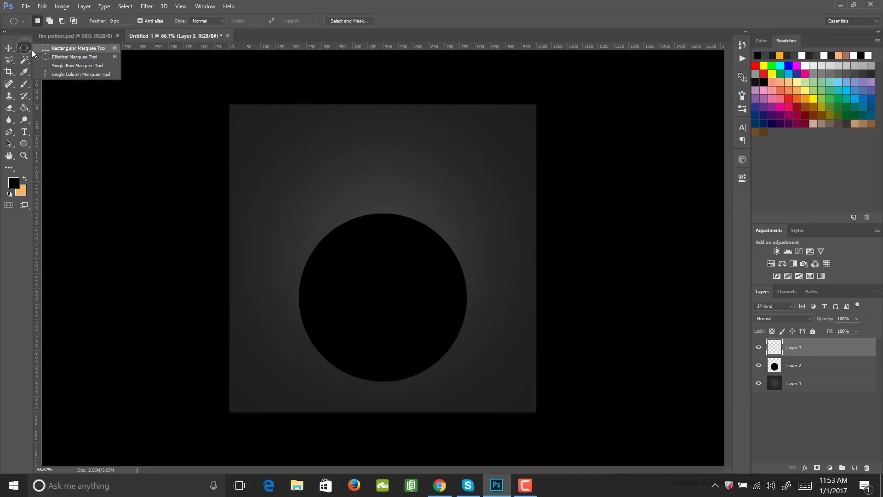
{"action": "left_click", "coordinate": [60, 43]}
{"action": "left_click_drag", "start_coordinate": [358, 166], "coordinate": [419, 254]}
{"action": "key", "text": "g"}
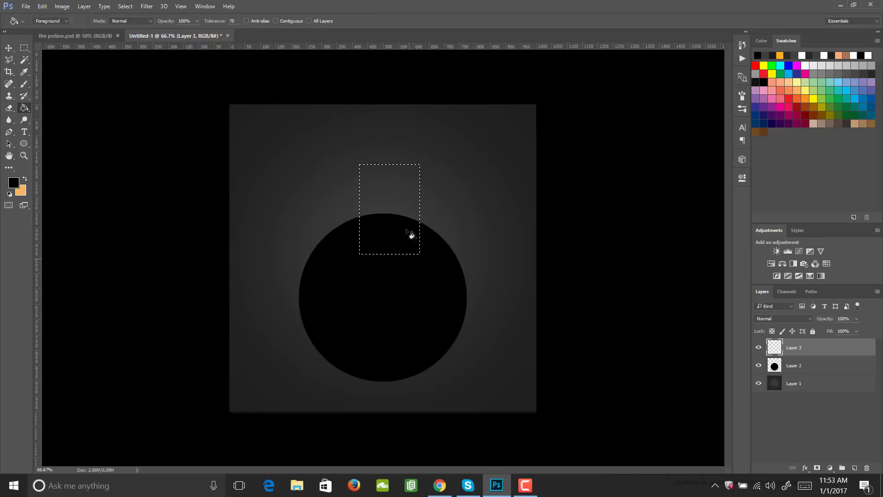
{"action": "left_click", "coordinate": [404, 211]}
{"action": "key", "text": "ctrl+d"}
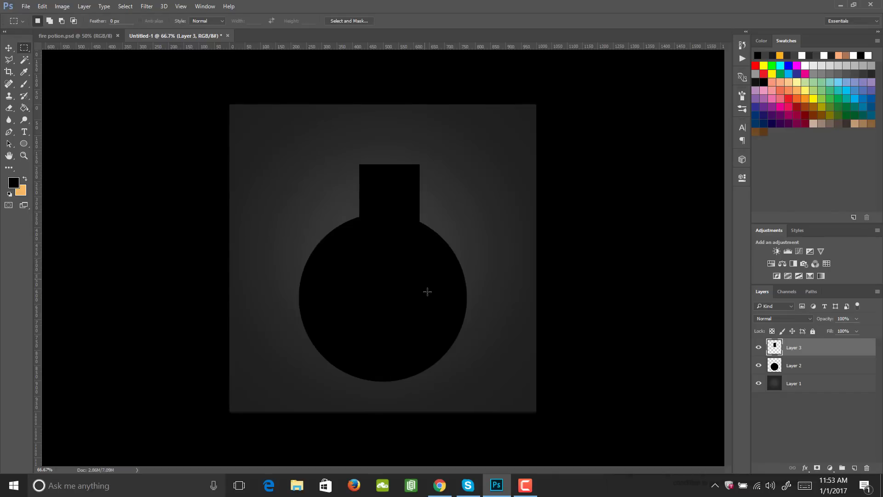
{"action": "key", "text": "v"}
{"action": "mouse_move", "coordinate": [397, 208]}
{"action": "left_mouse_down"}
{"action": "mouse_move", "coordinate": [382, 210]}
{"action": "mouse_move", "coordinate": [388, 205]}
{"action": "mouse_move", "coordinate": [387, 219]}
{"action": "left_mouse_up"}
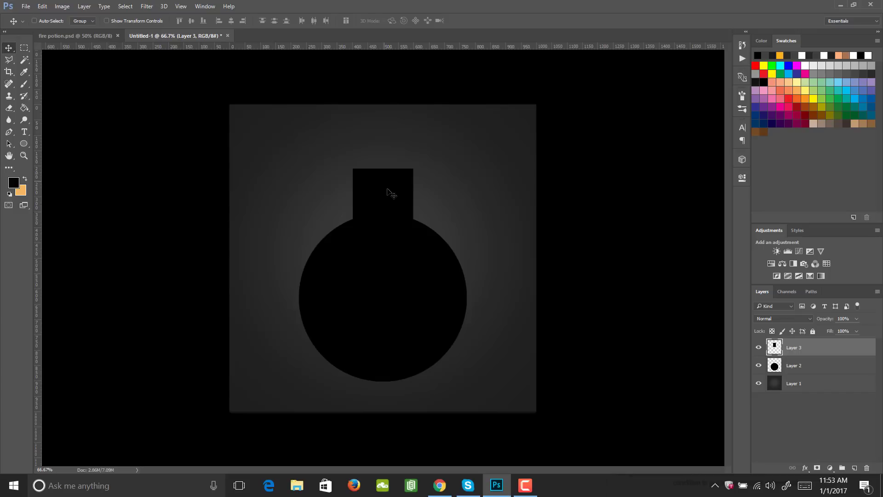
- Paint a wider, rounded black lip around the top of the bottle's neck with a 15 px hard round brush
{"action": "key", "text": "b"}
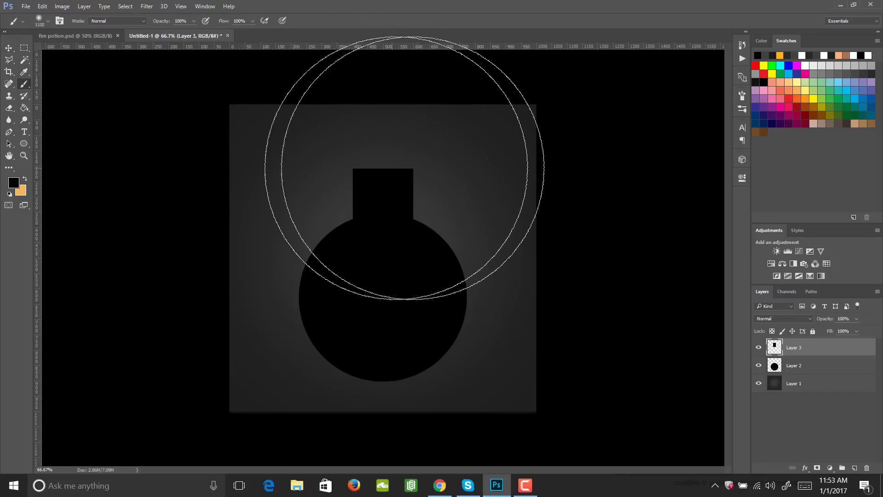
{"action": "left_click", "coordinate": [740, 96]}
{"action": "left_click", "coordinate": [671, 109]}
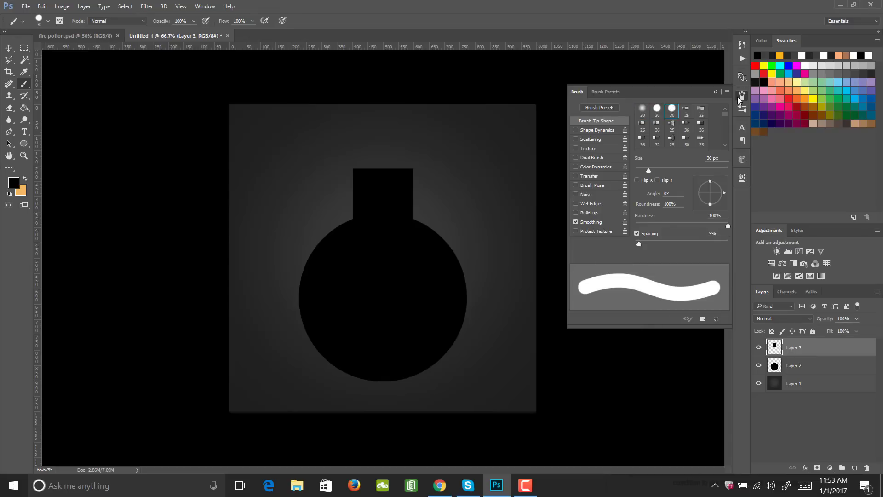
{"action": "left_click", "coordinate": [741, 96]}
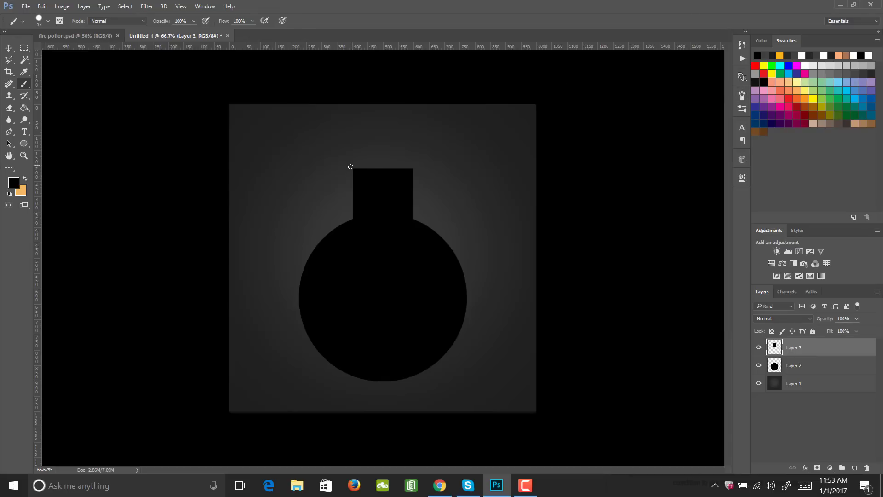
{"action": "left_click_drag", "start_coordinate": [351, 167], "coordinate": [378, 166]}
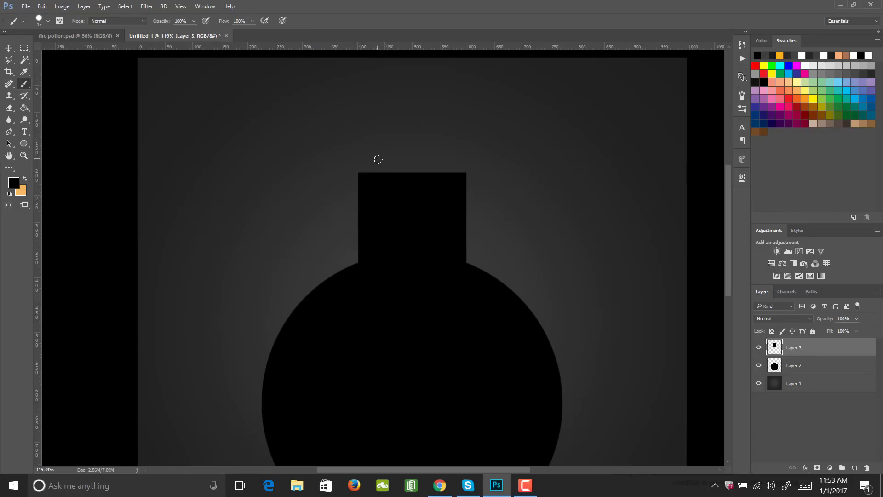
{"action": "mouse_move", "coordinate": [417, 161]}
{"action": "left_mouse_down"}
{"action": "mouse_move", "coordinate": [445, 147]}
{"action": "mouse_move", "coordinate": [401, 159]}
{"action": "mouse_move", "coordinate": [367, 148]}
{"action": "mouse_move", "coordinate": [455, 160]}
{"action": "mouse_move", "coordinate": [361, 154]}
{"action": "mouse_move", "coordinate": [470, 158]}
{"action": "mouse_move", "coordinate": [358, 157]}
{"action": "mouse_move", "coordinate": [452, 145]}
{"action": "mouse_move", "coordinate": [412, 155]}
{"action": "mouse_move", "coordinate": [374, 145]}
{"action": "mouse_move", "coordinate": [465, 154]}
{"action": "mouse_move", "coordinate": [357, 154]}
{"action": "mouse_move", "coordinate": [478, 157]}
{"action": "mouse_move", "coordinate": [352, 158]}
{"action": "mouse_move", "coordinate": [348, 149]}
{"action": "mouse_move", "coordinate": [348, 181]}
{"action": "mouse_move", "coordinate": [368, 194]}
{"action": "mouse_move", "coordinate": [348, 183]}
{"action": "mouse_move", "coordinate": [377, 189]}
{"action": "mouse_move", "coordinate": [356, 189]}
{"action": "mouse_move", "coordinate": [346, 163]}
{"action": "mouse_move", "coordinate": [364, 161]}
{"action": "mouse_move", "coordinate": [366, 172]}
{"action": "mouse_move", "coordinate": [401, 165]}
{"action": "mouse_move", "coordinate": [464, 173]}
{"action": "mouse_move", "coordinate": [476, 173]}
{"action": "left_mouse_up"}
{"action": "mouse_move", "coordinate": [361, 148]}
{"action": "left_mouse_down"}
{"action": "mouse_move", "coordinate": [380, 144]}
{"action": "mouse_move", "coordinate": [369, 147]}
{"action": "left_mouse_up"}
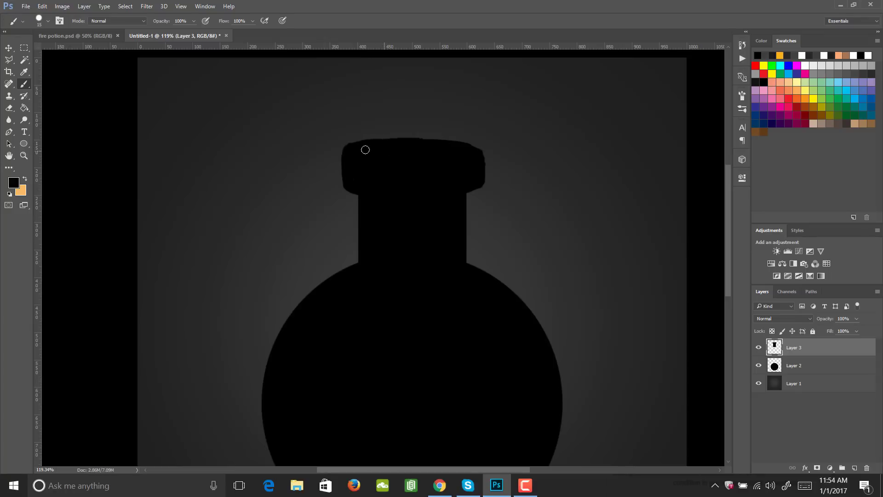
- Smooth the lip's outline with black brush strokes, then scale the neck layer down proportionally and centre it over the bottle's round body
{"action": "mouse_move", "coordinate": [365, 148]}
{"action": "left_mouse_down"}
{"action": "mouse_move", "coordinate": [431, 144]}
{"action": "mouse_move", "coordinate": [462, 153]}
{"action": "left_mouse_up"}
{"action": "left_click_drag", "start_coordinate": [406, 154], "coordinate": [482, 191]}
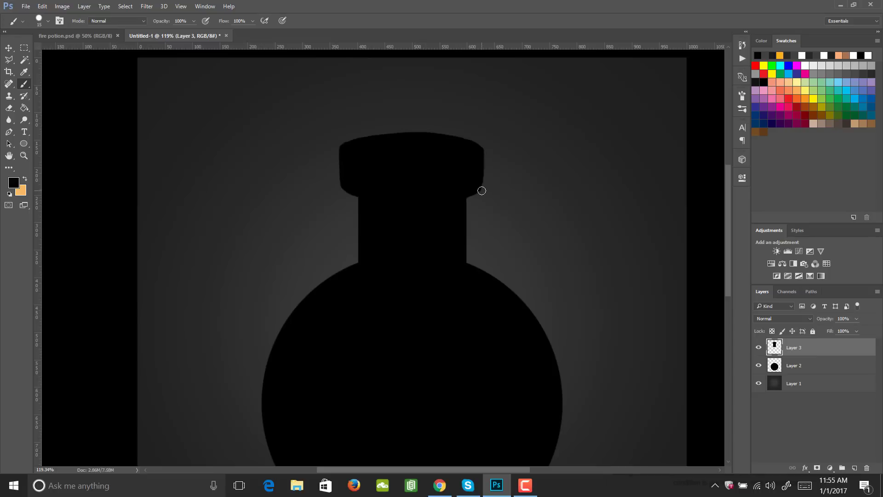
{"action": "key", "text": "ctrl+t"}
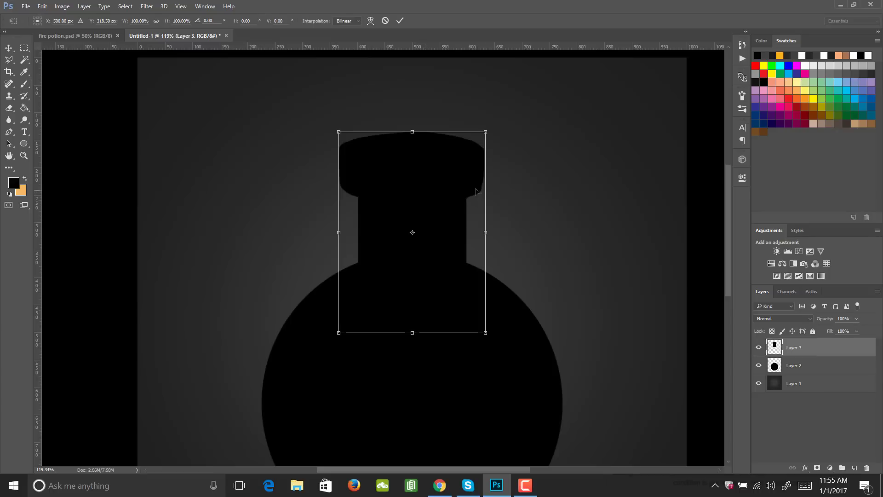
{"action": "left_click_drag", "start_coordinate": [486, 130], "coordinate": [475, 144]}
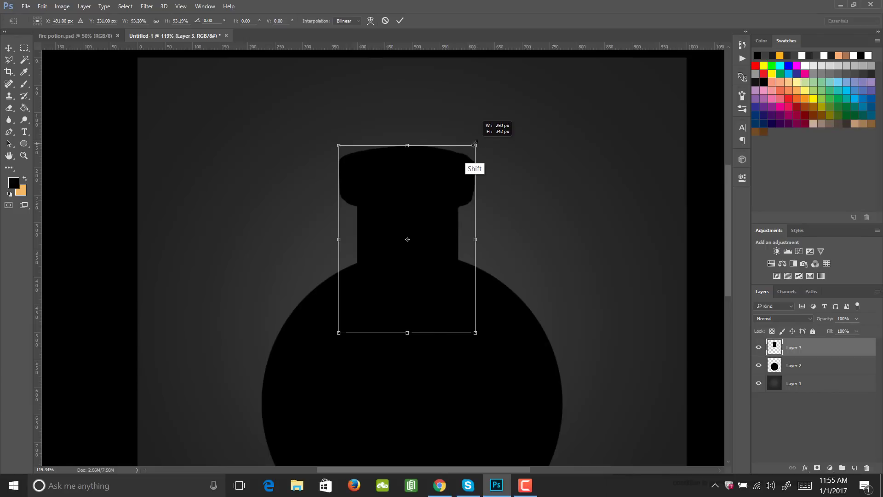
{"action": "left_click_drag", "start_coordinate": [475, 144], "coordinate": [459, 168]}
{"action": "left_click_drag", "start_coordinate": [431, 259], "coordinate": [367, 333]}
{"action": "key", "text": "Return"}
{"action": "key", "text": "m"}
{"action": "key", "text": "z"}
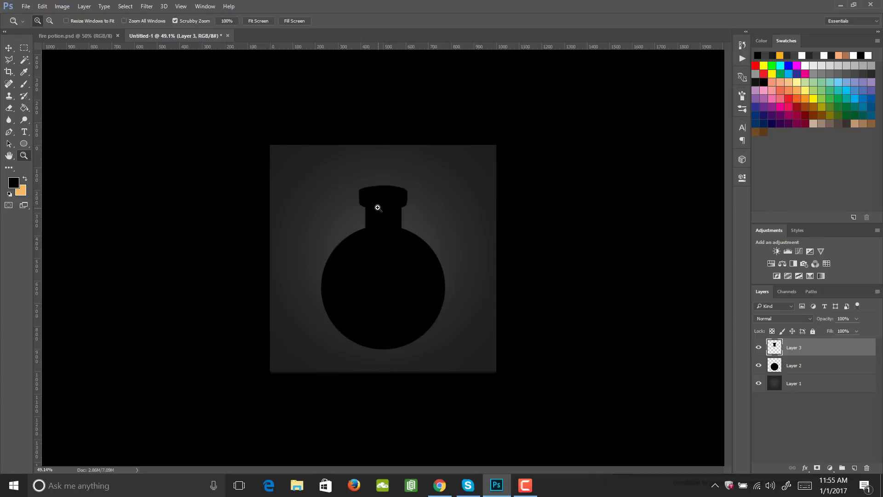
- Merge the neck layer and the round body layer into one silhouette layer
{"action": "left_click", "coordinate": [801, 366], "text": "shift"}
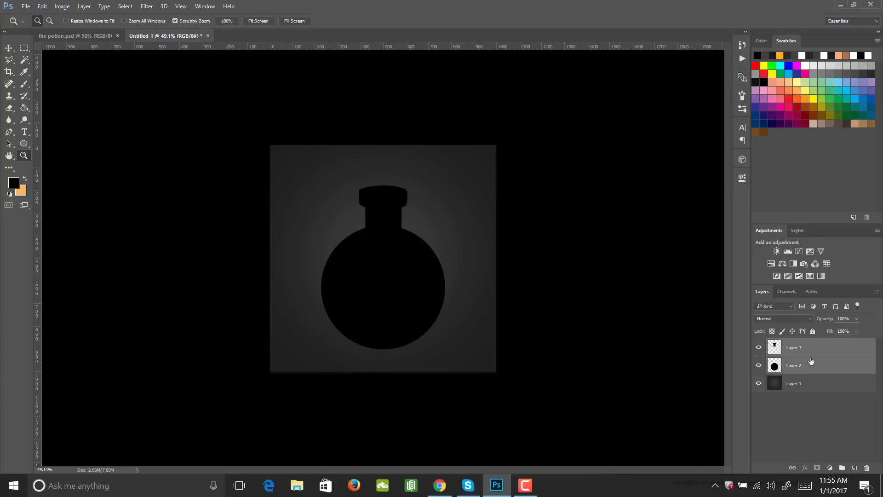
{"action": "right_click", "coordinate": [810, 361]}
{"action": "left_click", "coordinate": [621, 382]}
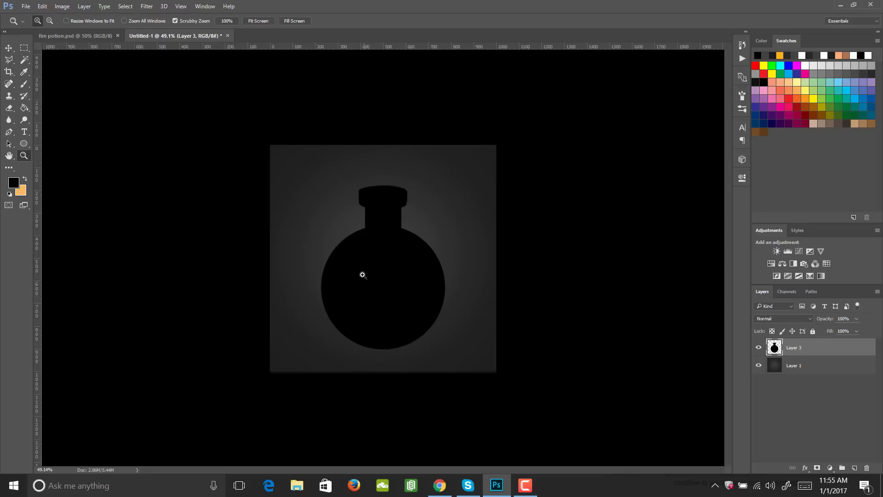
- Add a new layer above the bottle silhouette and make it a clipping mask on that silhouette
{"action": "left_click", "coordinate": [854, 467]}
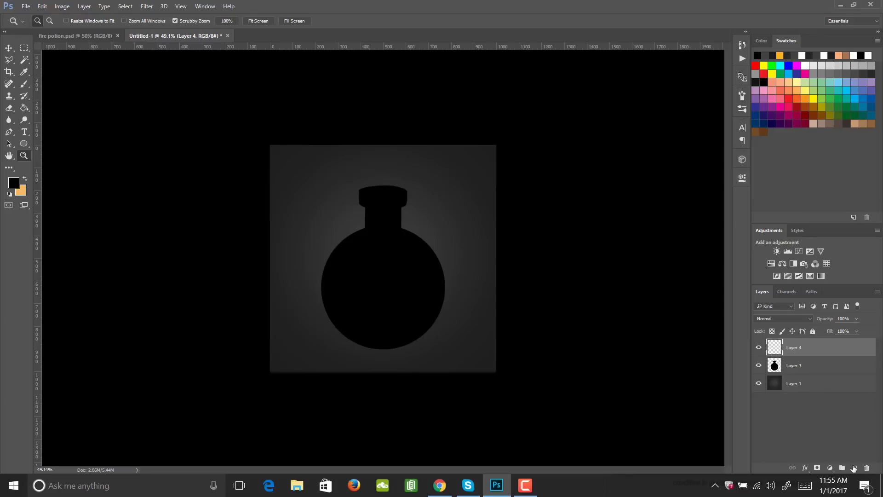
{"action": "right_click", "coordinate": [803, 351]}
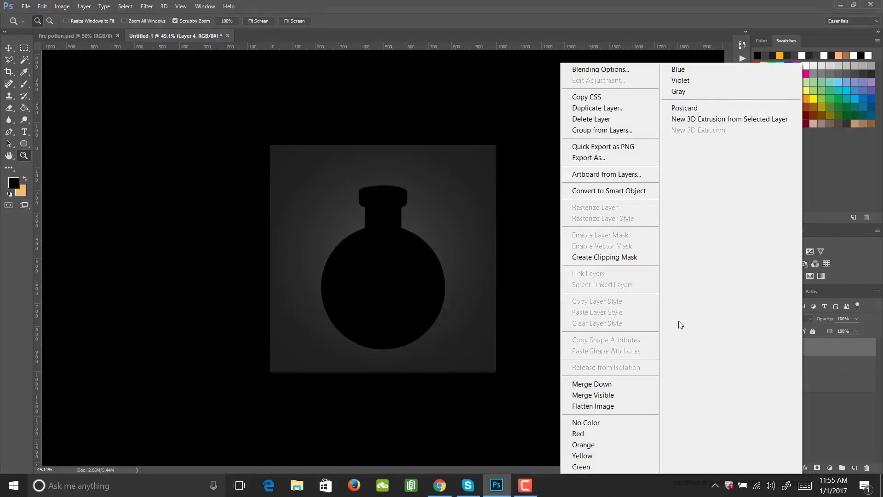
{"action": "left_click", "coordinate": [628, 257]}
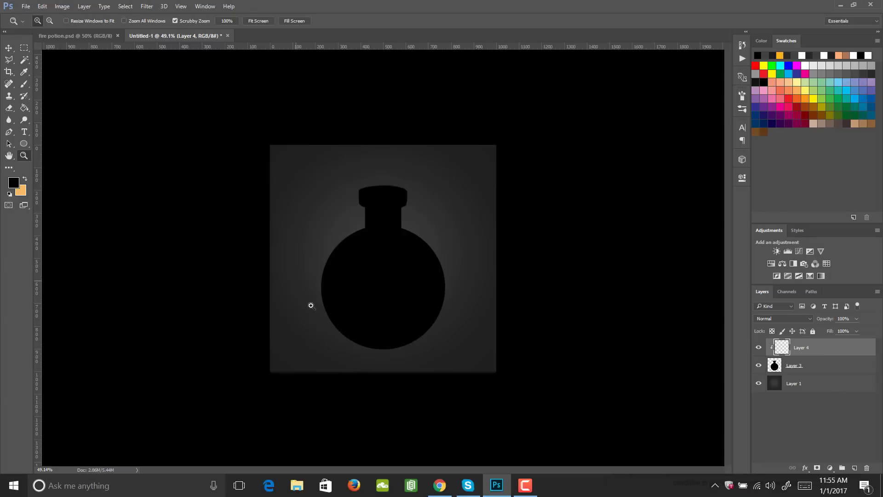
- Set the foreground colour to bright yellow, f8eb13
{"action": "left_click", "coordinate": [14, 182]}
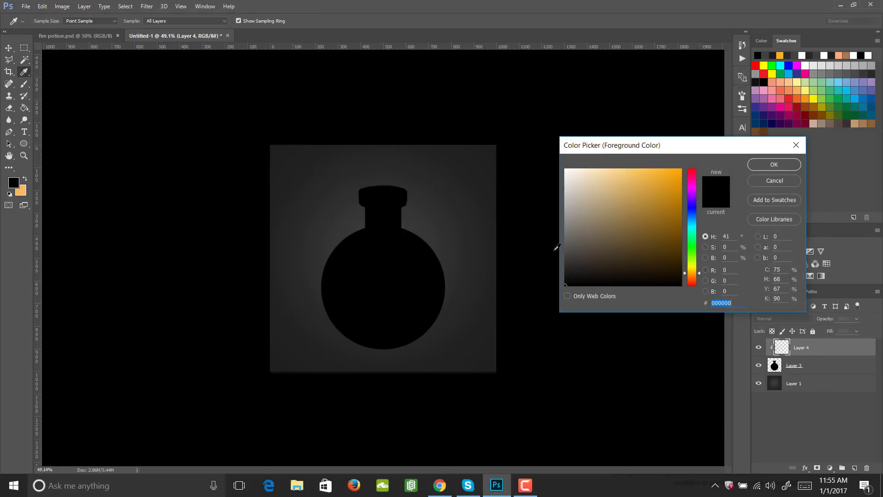
{"action": "left_click_drag", "start_coordinate": [693, 273], "coordinate": [693, 269]}
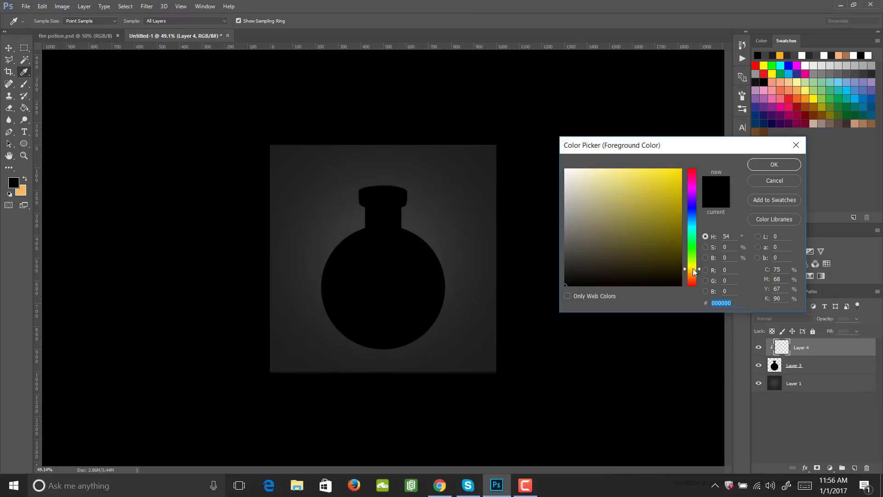
{"action": "left_click", "coordinate": [673, 173]}
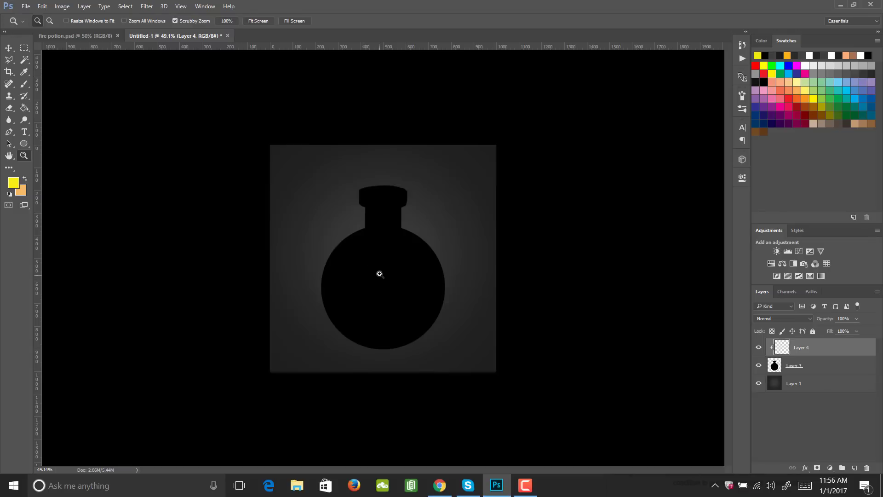
{"action": "key", "text": "b"}
{"action": "mouse_move", "coordinate": [407, 270]}
{"action": "left_mouse_down"}
{"action": "mouse_move", "coordinate": [489, 208]}
{"action": "mouse_move", "coordinate": [352, 351]}
{"action": "mouse_move", "coordinate": [400, 354]}
{"action": "mouse_move", "coordinate": [457, 289]}
{"action": "mouse_move", "coordinate": [432, 322]}
{"action": "left_mouse_up"}
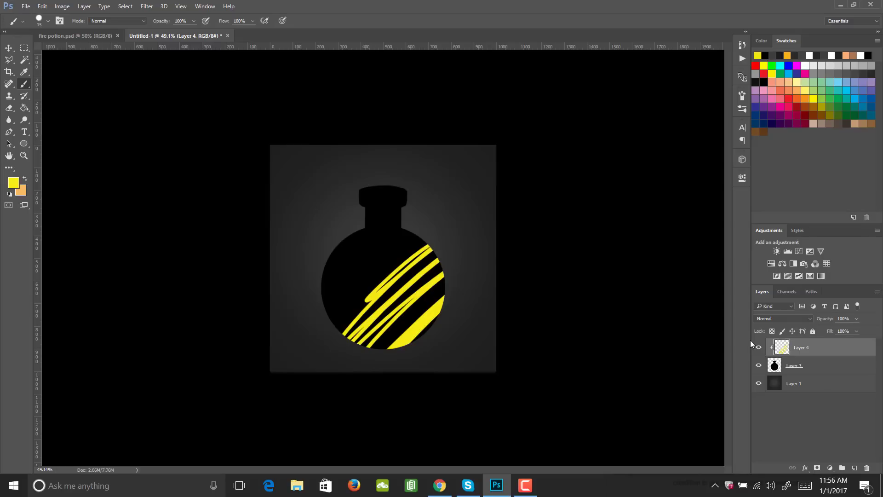
{"action": "left_click_drag", "start_coordinate": [800, 348], "coordinate": [800, 369]}
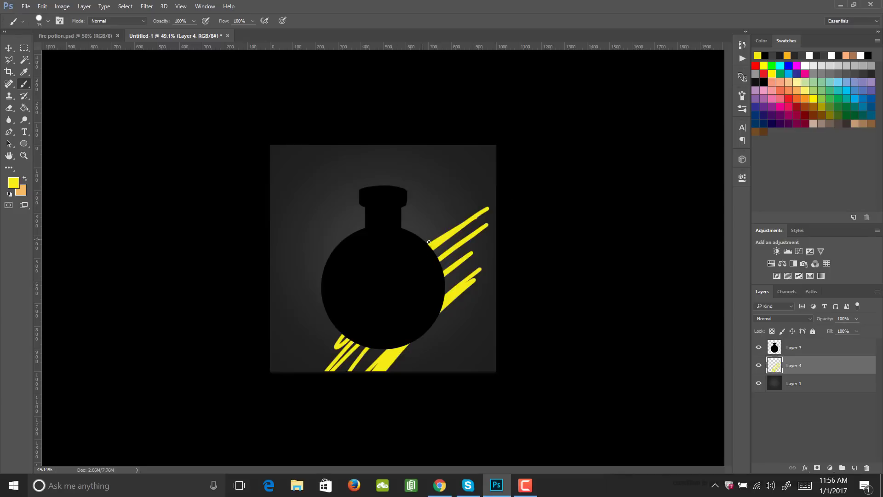
{"action": "key", "text": "ctrl+z"}
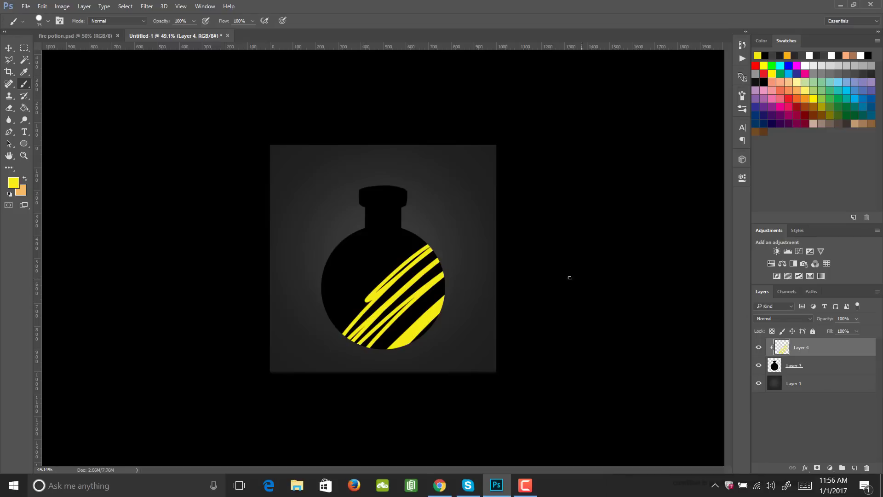
{"action": "key", "text": "ctrl+z"}
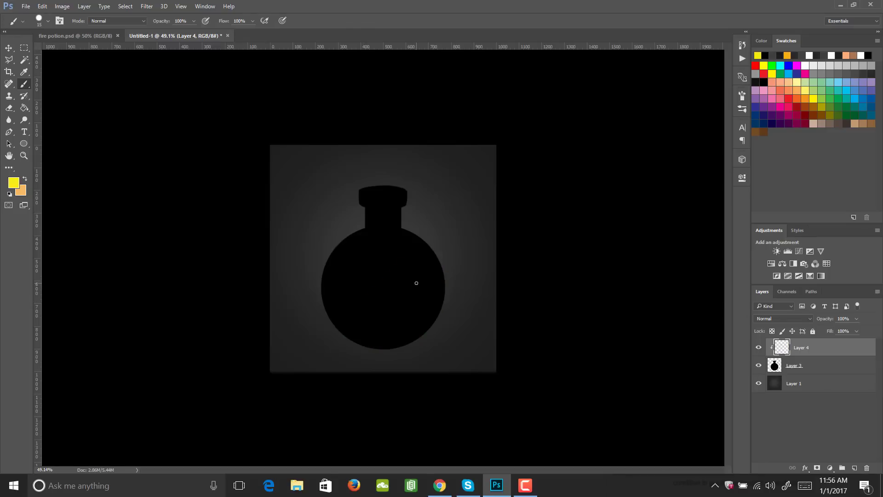
- Make a flat elliptical selection spanning the full width of the bottle's round body at mid-height, aligned with both side edges
{"action": "key", "text": "m"}
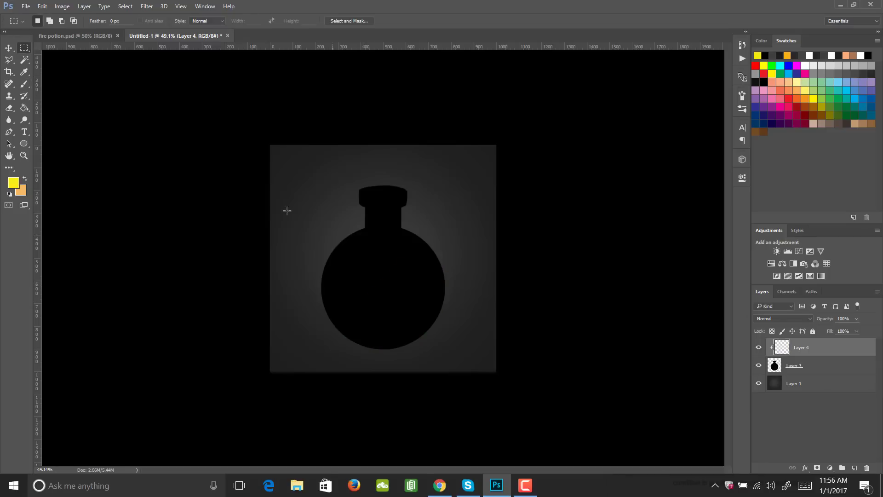
{"action": "right_click", "coordinate": [24, 48]}
{"action": "left_click", "coordinate": [78, 59]}
{"action": "key", "text": "z"}
{"action": "left_click_drag", "start_coordinate": [327, 275], "coordinate": [362, 274]}
{"action": "key", "text": "b"}
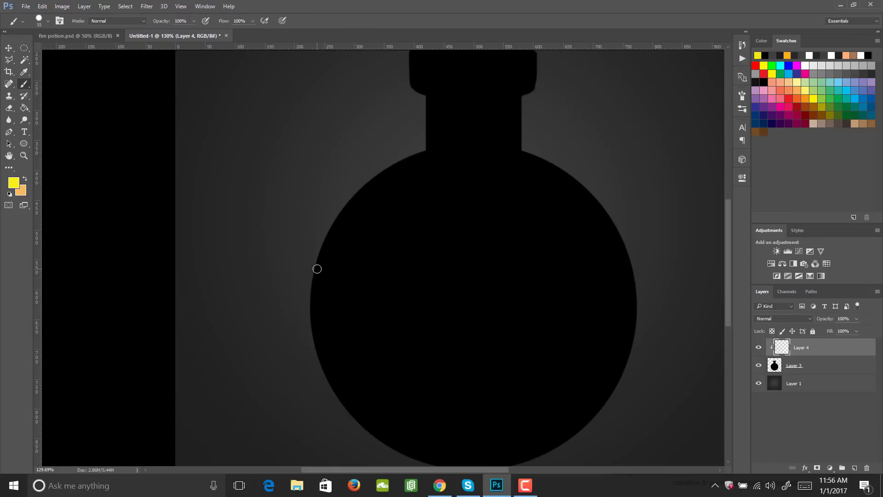
{"action": "key", "text": "m"}
{"action": "left_click_drag", "start_coordinate": [316, 265], "coordinate": [640, 325]}
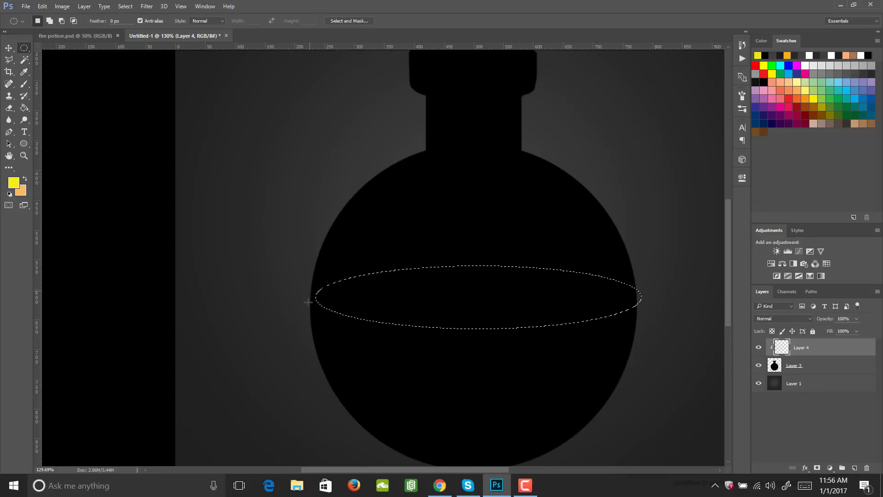
{"action": "key", "text": "v"}
{"action": "key", "text": "m"}
{"action": "mouse_move", "coordinate": [569, 314]}
{"action": "left_mouse_down"}
{"action": "mouse_move", "coordinate": [564, 295]}
{"action": "mouse_move", "coordinate": [564, 316]}
{"action": "left_mouse_up"}
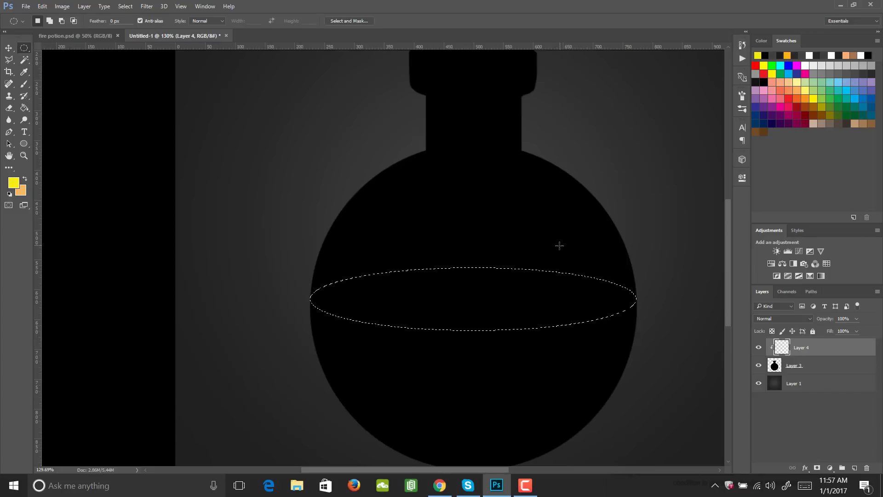
- Fill the elliptical selection with yellow as the liquid's surface, and deselect
{"action": "key", "text": "g"}
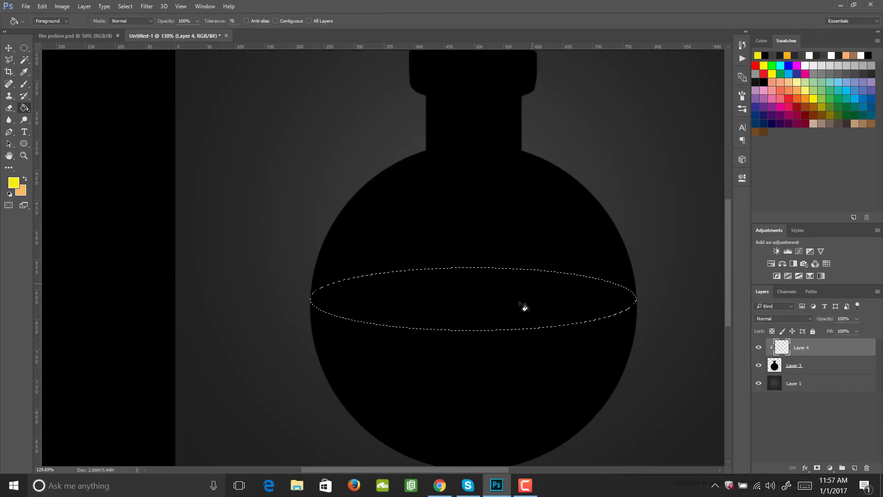
{"action": "left_click", "coordinate": [516, 307]}
{"action": "key", "text": "ctrl+d"}
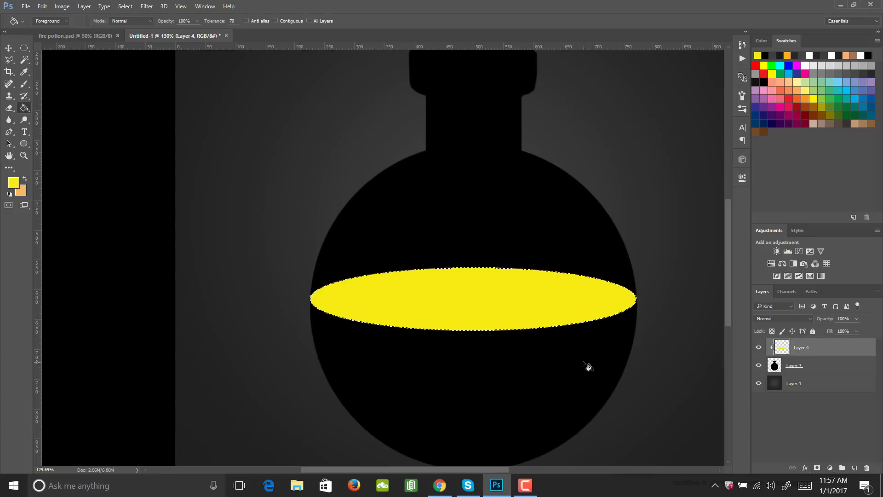
{"action": "key", "text": "m"}
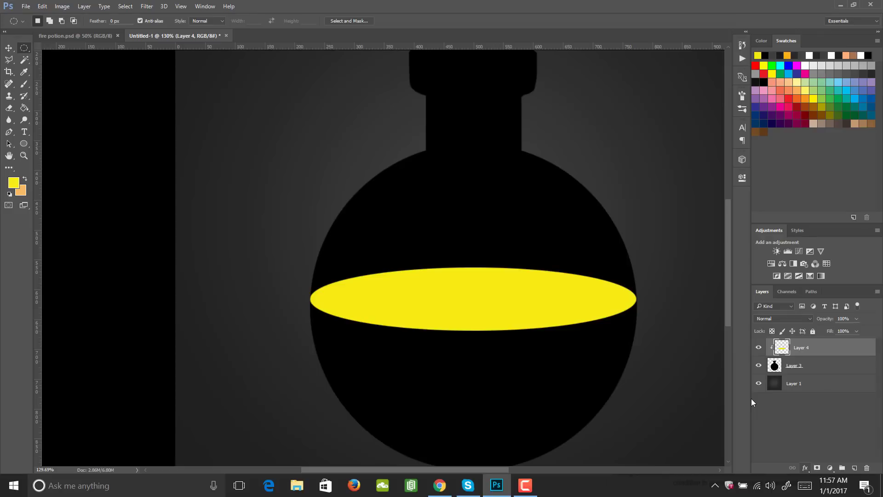
- Add a yellow Outer Glow to the ellipse layer with Screen blending, 25% opacity, 8% spread and 43 px size
{"action": "left_click", "coordinate": [805, 468]}
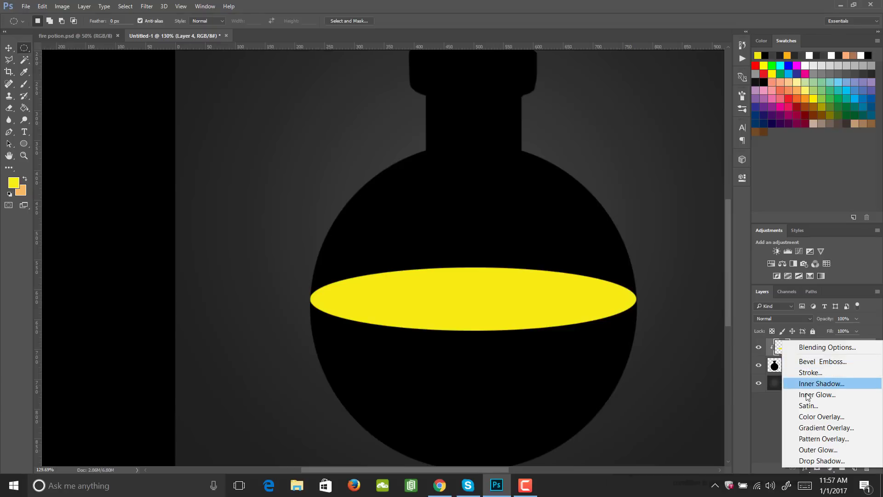
{"action": "left_click", "coordinate": [832, 448]}
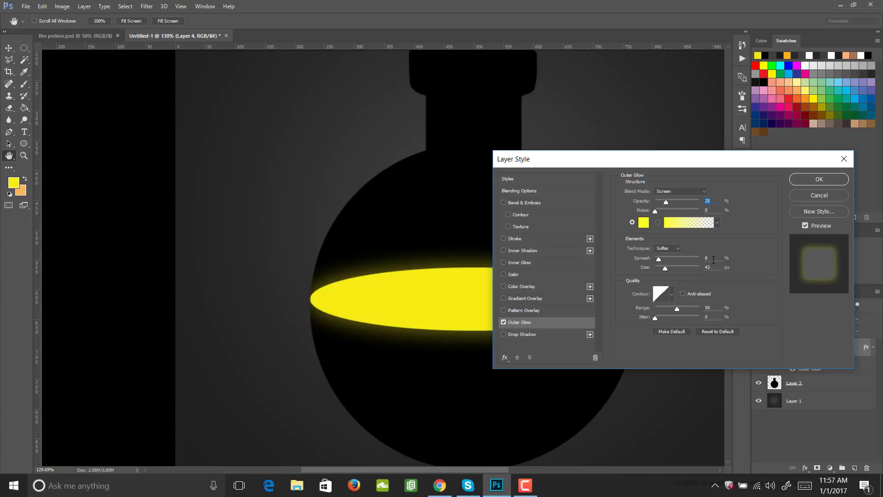
{"action": "left_click", "coordinate": [804, 181]}
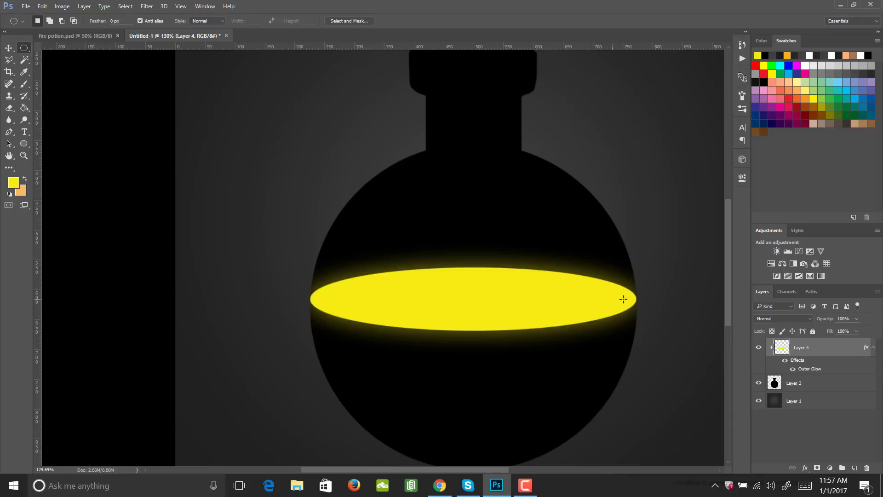
- Add a clipped layer between the ellipse and the bottle silhouette, and set the foreground colour to orange, f8b513
{"action": "left_click", "coordinate": [807, 387]}
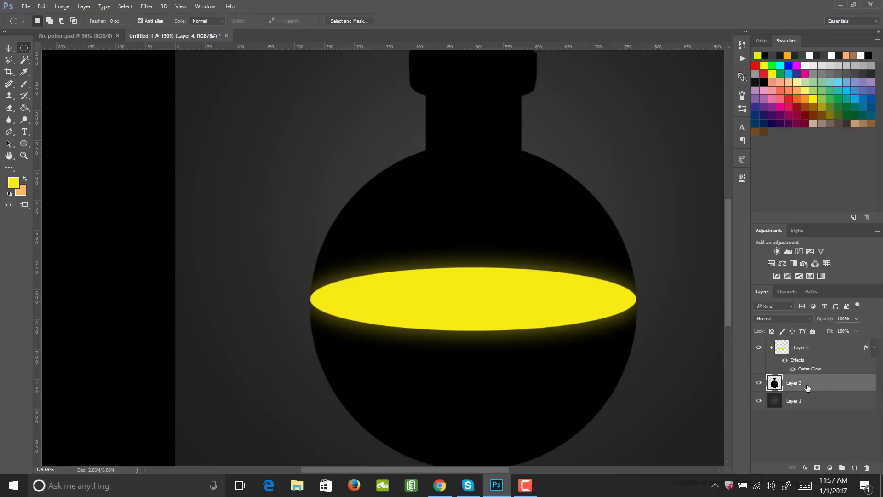
{"action": "left_click", "coordinate": [854, 468]}
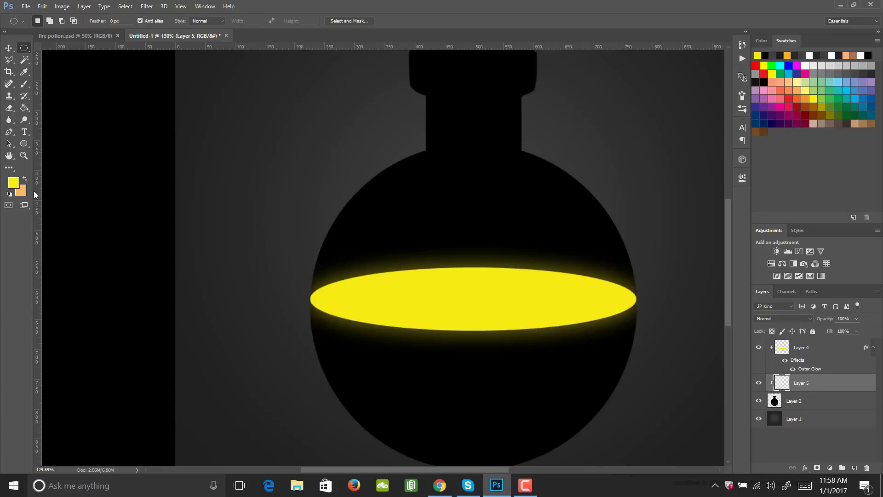
{"action": "left_click", "coordinate": [14, 183]}
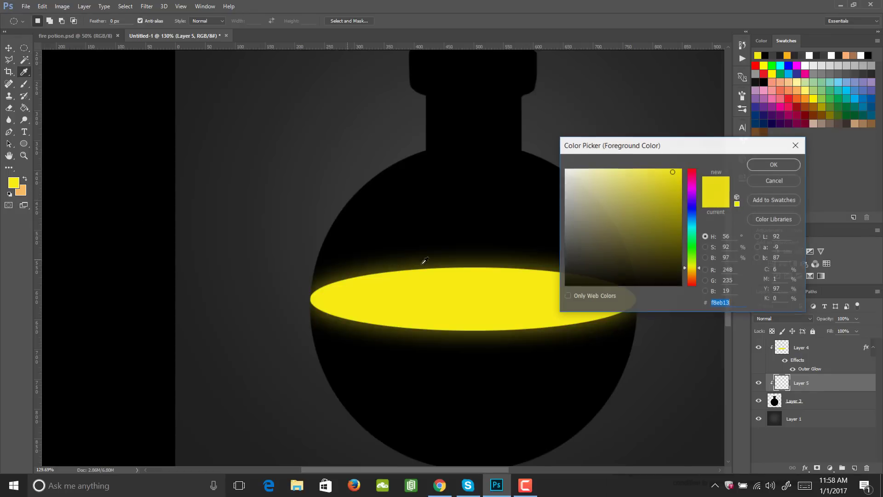
{"action": "left_click", "coordinate": [693, 273]}
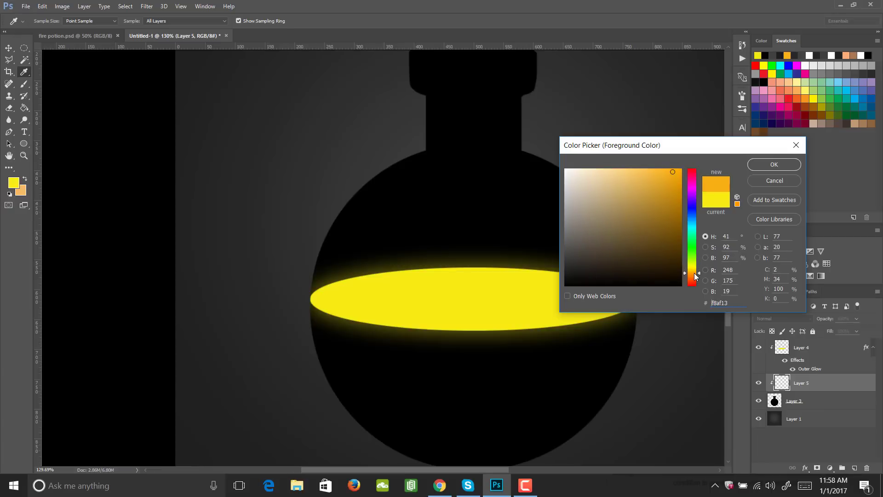
{"action": "left_click", "coordinate": [763, 164]}
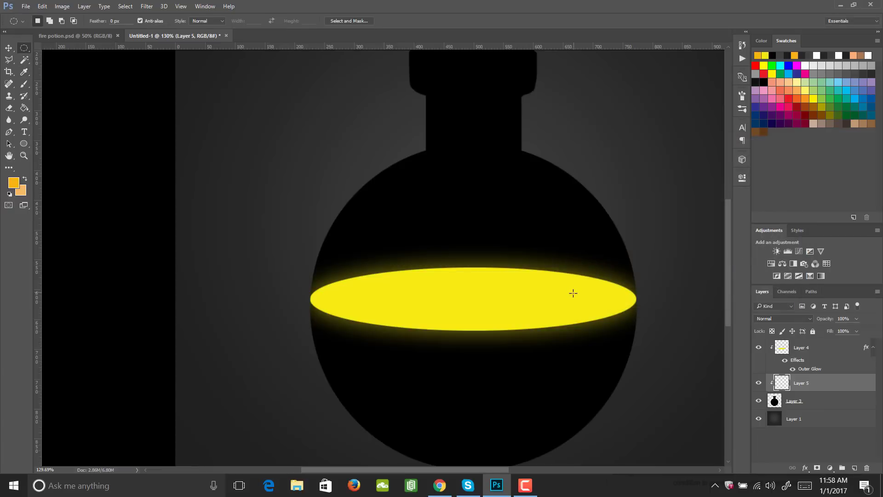
- Paint the whole body below the yellow ellipse in slightly darkened orange as the liquid, enlarging the brush to 70 px
{"action": "key", "text": "b"}
{"action": "mouse_move", "coordinate": [636, 346]}
{"action": "left_mouse_down"}
{"action": "mouse_move", "coordinate": [397, 338]}
{"action": "mouse_move", "coordinate": [468, 341]}
{"action": "mouse_move", "coordinate": [613, 320]}
{"action": "mouse_move", "coordinate": [524, 346]}
{"action": "left_mouse_up"}
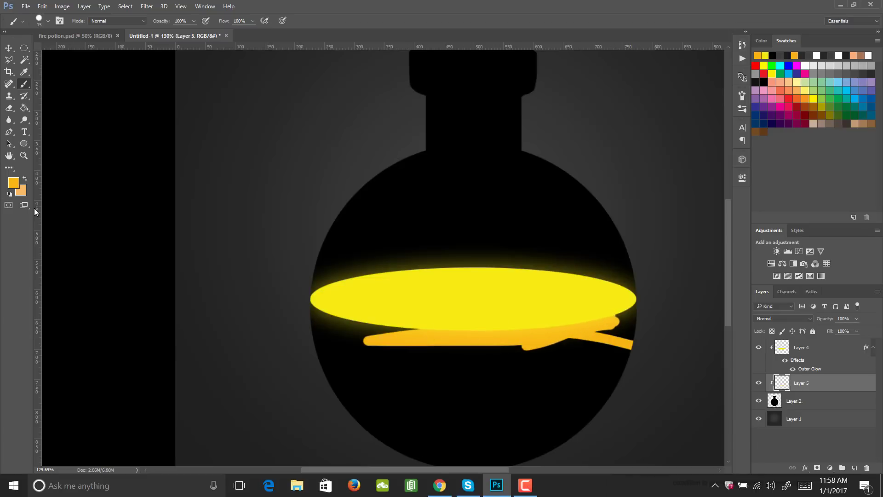
{"action": "left_click", "coordinate": [14, 182]}
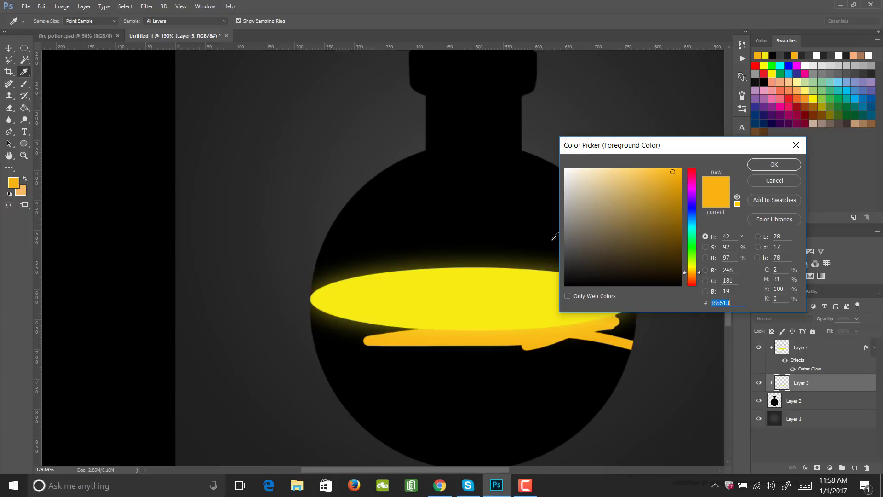
{"action": "left_click", "coordinate": [672, 175]}
{"action": "left_click", "coordinate": [774, 165]}
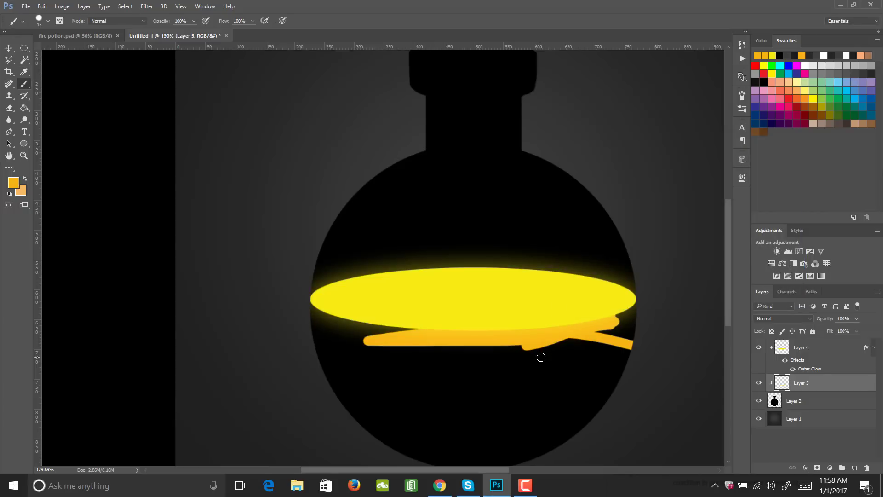
{"action": "key", "text": "bracketright"}
{"action": "key", "text": "bracketright"}
{"action": "key", "text": "bracketright"}
{"action": "key", "text": "bracketright"}
{"action": "mouse_move", "coordinate": [601, 350]}
{"action": "left_mouse_down"}
{"action": "mouse_move", "coordinate": [616, 335]}
{"action": "mouse_move", "coordinate": [583, 323]}
{"action": "mouse_move", "coordinate": [602, 319]}
{"action": "mouse_move", "coordinate": [585, 347]}
{"action": "mouse_move", "coordinate": [589, 367]}
{"action": "mouse_move", "coordinate": [566, 439]}
{"action": "mouse_move", "coordinate": [538, 447]}
{"action": "mouse_move", "coordinate": [452, 441]}
{"action": "mouse_move", "coordinate": [390, 378]}
{"action": "mouse_move", "coordinate": [364, 333]}
{"action": "mouse_move", "coordinate": [371, 320]}
{"action": "mouse_move", "coordinate": [321, 319]}
{"action": "mouse_move", "coordinate": [468, 341]}
{"action": "mouse_move", "coordinate": [519, 337]}
{"action": "mouse_move", "coordinate": [501, 390]}
{"action": "mouse_move", "coordinate": [506, 428]}
{"action": "mouse_move", "coordinate": [471, 441]}
{"action": "mouse_move", "coordinate": [487, 447]}
{"action": "mouse_move", "coordinate": [439, 456]}
{"action": "mouse_move", "coordinate": [365, 398]}
{"action": "mouse_move", "coordinate": [333, 351]}
{"action": "mouse_move", "coordinate": [342, 374]}
{"action": "mouse_move", "coordinate": [416, 424]}
{"action": "mouse_move", "coordinate": [407, 431]}
{"action": "mouse_move", "coordinate": [367, 371]}
{"action": "left_mouse_up"}
{"action": "scroll", "coordinate": [477, 414], "scroll_direction": "down", "scroll_amount": 1}
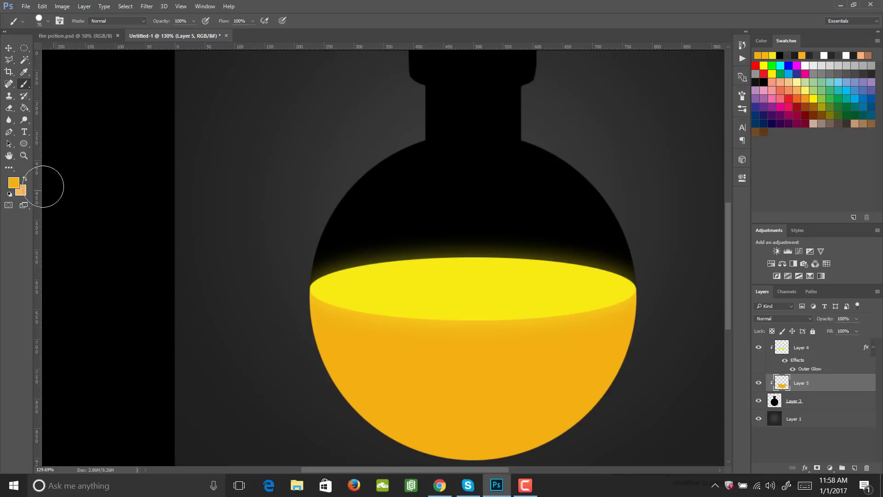
- Set the foreground colour to a darker orange, de6f0d
{"action": "left_click", "coordinate": [13, 182]}
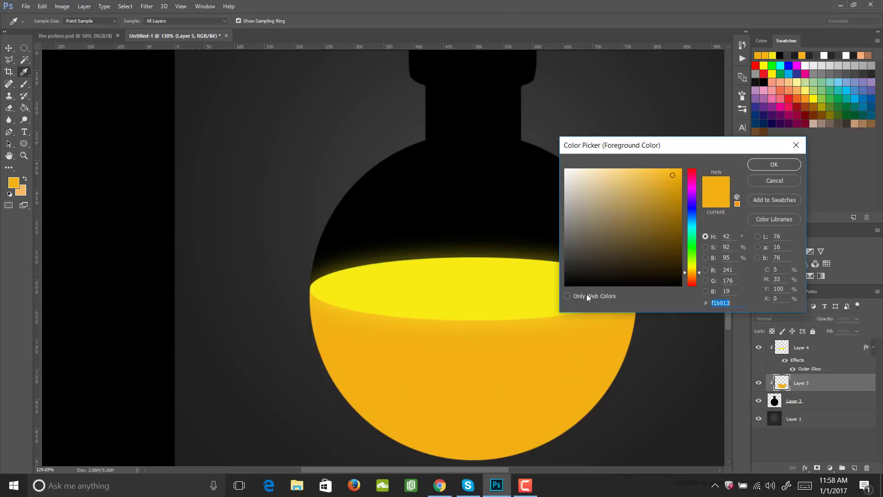
{"action": "left_click_drag", "start_coordinate": [691, 275], "coordinate": [691, 277]}
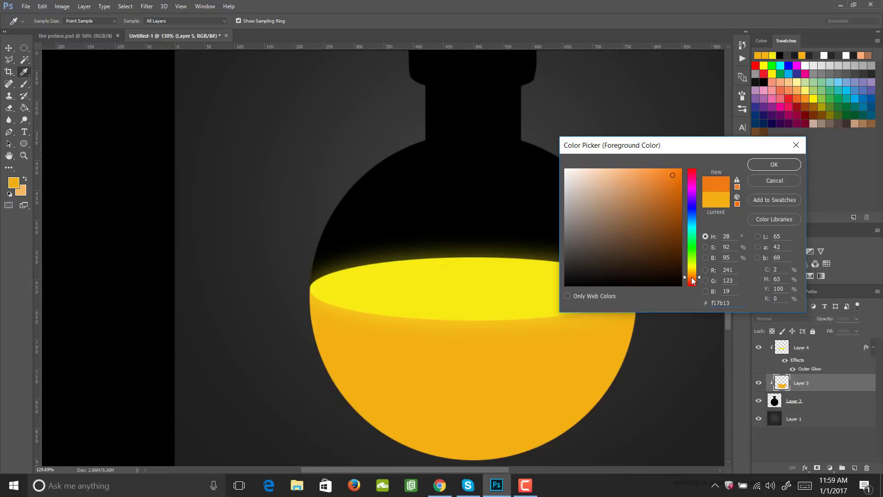
{"action": "left_click", "coordinate": [672, 184]}
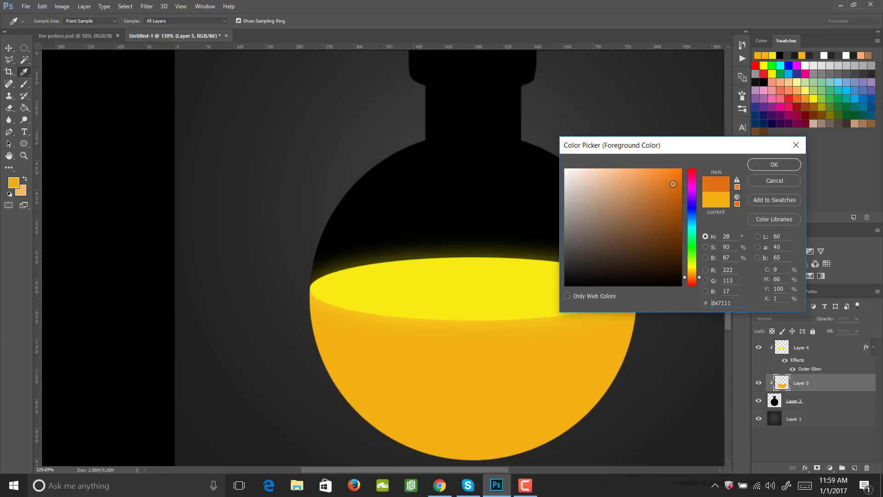
{"action": "left_click", "coordinate": [773, 164]}
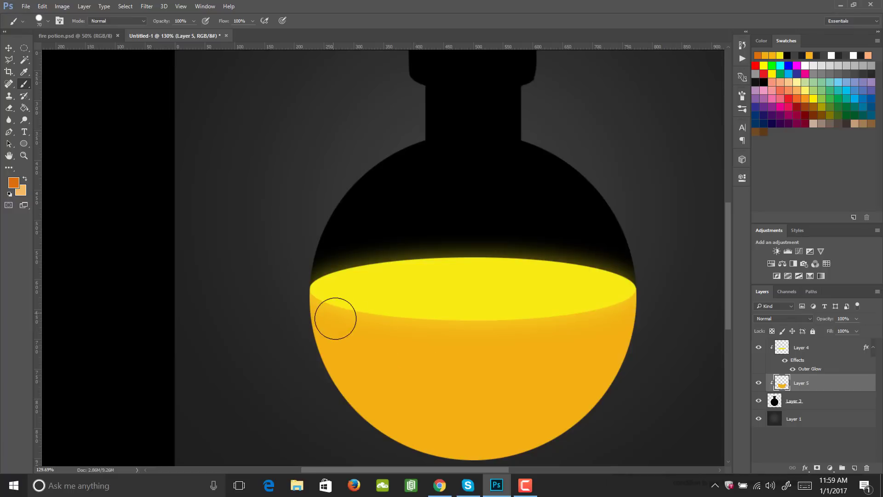
- Undo the hard-edged trial stroke on the liquid and switch to the soft round 30 px brush tip with 0% hardness
{"action": "mouse_move", "coordinate": [336, 319]}
{"action": "left_mouse_down"}
{"action": "mouse_move", "coordinate": [369, 372]}
{"action": "mouse_move", "coordinate": [388, 384]}
{"action": "left_mouse_up"}
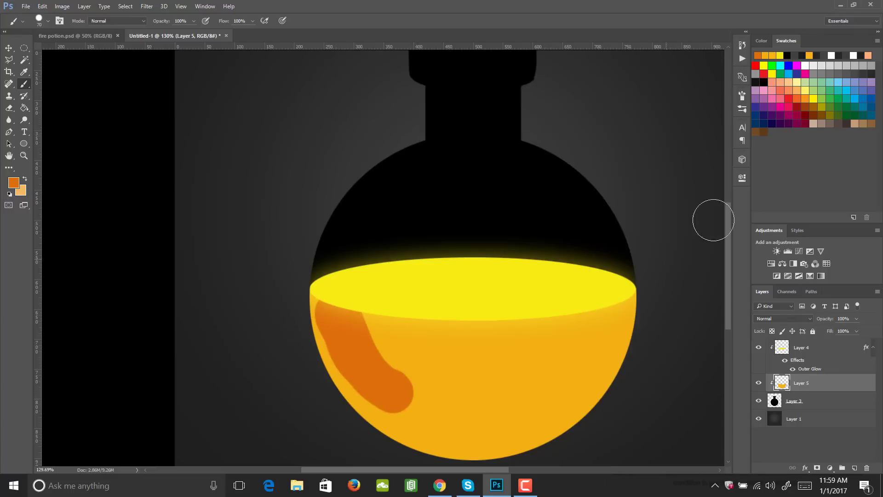
{"action": "key", "text": "ctrl+z"}
{"action": "left_click", "coordinate": [742, 95]}
{"action": "left_click", "coordinate": [642, 110]}
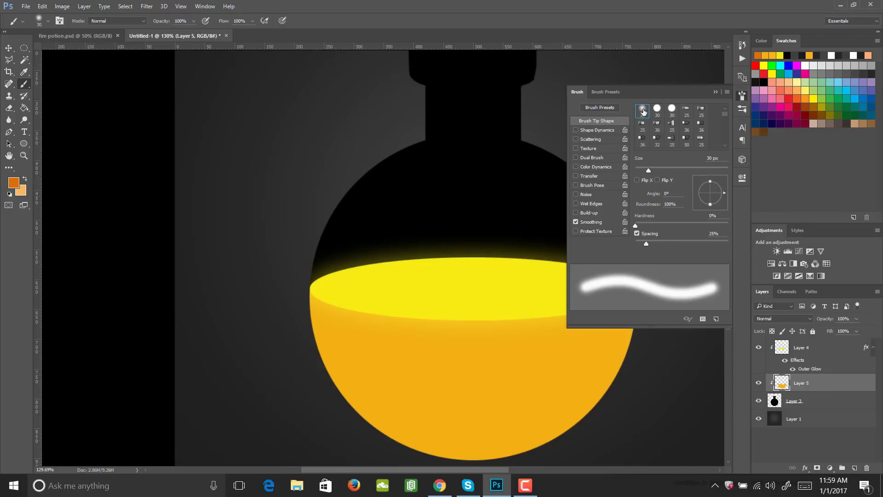
{"action": "left_click", "coordinate": [743, 97]}
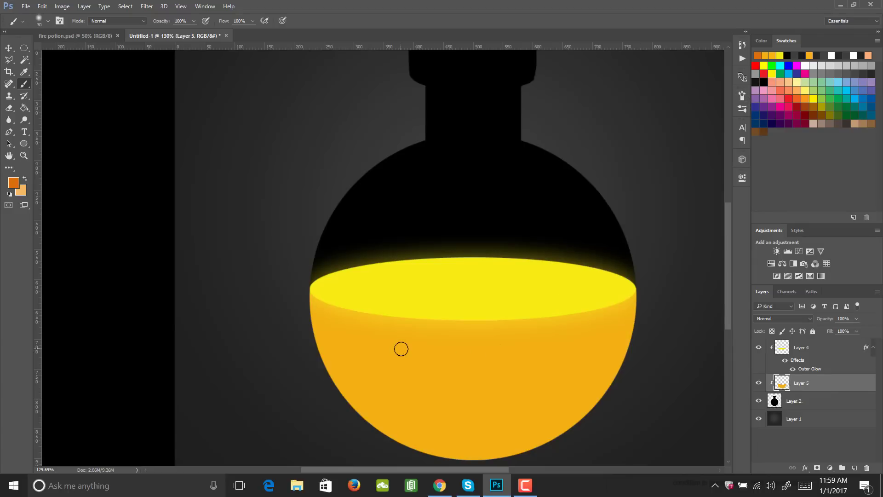
- Shade the sides and lower part of the liquid with darker orange at 5% opacity, starting at 125 px and reducing the brush to 45 px
{"action": "key", "text": "bracketright"}
{"action": "key", "text": "bracketright"}
{"action": "key", "text": "bracketright"}
{"action": "key", "text": "bracketright"}
{"action": "key", "text": "bracketright"}
{"action": "key", "text": "bracketright"}
{"action": "key", "text": "bracketright"}
{"action": "key", "text": "bracketright"}
{"action": "key", "text": "bracketright"}
{"action": "key", "text": "1"}
{"action": "left_click", "coordinate": [193, 21]}
{"action": "left_click", "coordinate": [348, 305]}
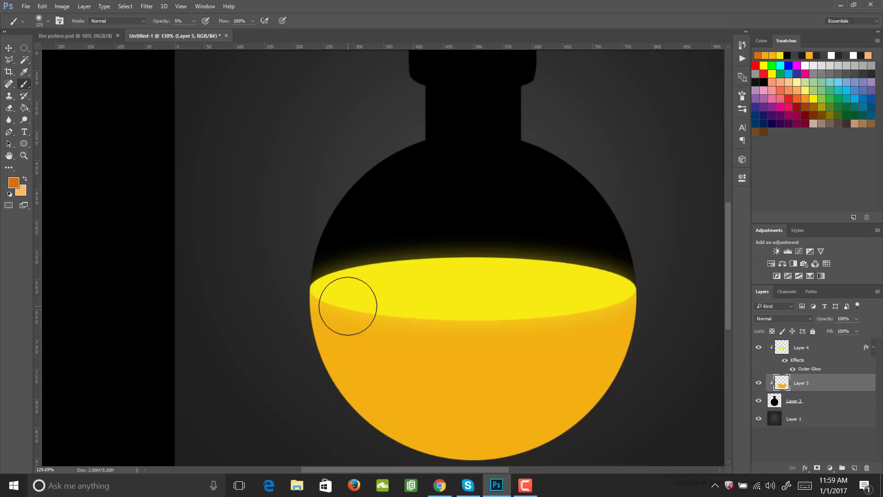
{"action": "mouse_move", "coordinate": [347, 306]}
{"action": "left_mouse_down"}
{"action": "mouse_move", "coordinate": [423, 406]}
{"action": "mouse_move", "coordinate": [380, 387]}
{"action": "mouse_move", "coordinate": [335, 311]}
{"action": "mouse_move", "coordinate": [442, 430]}
{"action": "mouse_move", "coordinate": [428, 418]}
{"action": "mouse_move", "coordinate": [436, 403]}
{"action": "mouse_move", "coordinate": [500, 408]}
{"action": "mouse_move", "coordinate": [556, 388]}
{"action": "mouse_move", "coordinate": [600, 317]}
{"action": "mouse_move", "coordinate": [592, 347]}
{"action": "mouse_move", "coordinate": [545, 411]}
{"action": "mouse_move", "coordinate": [594, 314]}
{"action": "mouse_move", "coordinate": [488, 427]}
{"action": "mouse_move", "coordinate": [451, 409]}
{"action": "mouse_move", "coordinate": [468, 428]}
{"action": "mouse_move", "coordinate": [410, 404]}
{"action": "mouse_move", "coordinate": [351, 329]}
{"action": "mouse_move", "coordinate": [372, 370]}
{"action": "mouse_move", "coordinate": [384, 382]}
{"action": "mouse_move", "coordinate": [342, 318]}
{"action": "mouse_move", "coordinate": [407, 410]}
{"action": "mouse_move", "coordinate": [366, 354]}
{"action": "mouse_move", "coordinate": [360, 329]}
{"action": "mouse_move", "coordinate": [399, 391]}
{"action": "mouse_move", "coordinate": [416, 400]}
{"action": "mouse_move", "coordinate": [396, 385]}
{"action": "mouse_move", "coordinate": [520, 416]}
{"action": "mouse_move", "coordinate": [474, 410]}
{"action": "mouse_move", "coordinate": [550, 378]}
{"action": "mouse_move", "coordinate": [592, 336]}
{"action": "mouse_move", "coordinate": [546, 399]}
{"action": "mouse_move", "coordinate": [605, 304]}
{"action": "mouse_move", "coordinate": [570, 388]}
{"action": "mouse_move", "coordinate": [526, 414]}
{"action": "mouse_move", "coordinate": [455, 411]}
{"action": "mouse_move", "coordinate": [367, 346]}
{"action": "mouse_move", "coordinate": [358, 356]}
{"action": "mouse_move", "coordinate": [388, 393]}
{"action": "mouse_move", "coordinate": [346, 311]}
{"action": "mouse_move", "coordinate": [352, 335]}
{"action": "mouse_move", "coordinate": [420, 399]}
{"action": "mouse_move", "coordinate": [392, 378]}
{"action": "mouse_move", "coordinate": [420, 395]}
{"action": "mouse_move", "coordinate": [518, 418]}
{"action": "mouse_move", "coordinate": [520, 406]}
{"action": "mouse_move", "coordinate": [558, 378]}
{"action": "mouse_move", "coordinate": [539, 398]}
{"action": "mouse_move", "coordinate": [542, 381]}
{"action": "mouse_move", "coordinate": [468, 409]}
{"action": "mouse_move", "coordinate": [485, 411]}
{"action": "mouse_move", "coordinate": [382, 362]}
{"action": "mouse_move", "coordinate": [368, 344]}
{"action": "mouse_move", "coordinate": [401, 386]}
{"action": "mouse_move", "coordinate": [340, 329]}
{"action": "mouse_move", "coordinate": [351, 351]}
{"action": "mouse_move", "coordinate": [349, 297]}
{"action": "mouse_move", "coordinate": [363, 359]}
{"action": "mouse_move", "coordinate": [499, 421]}
{"action": "mouse_move", "coordinate": [579, 361]}
{"action": "mouse_move", "coordinate": [401, 388]}
{"action": "mouse_move", "coordinate": [388, 380]}
{"action": "mouse_move", "coordinate": [471, 386]}
{"action": "mouse_move", "coordinate": [452, 398]}
{"action": "mouse_move", "coordinate": [358, 378]}
{"action": "mouse_move", "coordinate": [498, 422]}
{"action": "mouse_move", "coordinate": [353, 352]}
{"action": "mouse_move", "coordinate": [557, 374]}
{"action": "mouse_move", "coordinate": [358, 341]}
{"action": "mouse_move", "coordinate": [546, 383]}
{"action": "mouse_move", "coordinate": [531, 408]}
{"action": "mouse_move", "coordinate": [382, 390]}
{"action": "mouse_move", "coordinate": [446, 407]}
{"action": "mouse_move", "coordinate": [401, 398]}
{"action": "left_mouse_up"}
{"action": "key", "text": "bracketleft"}
{"action": "key", "text": "bracketleft"}
{"action": "key", "text": "bracketleft"}
{"action": "key", "text": "bracketleft"}
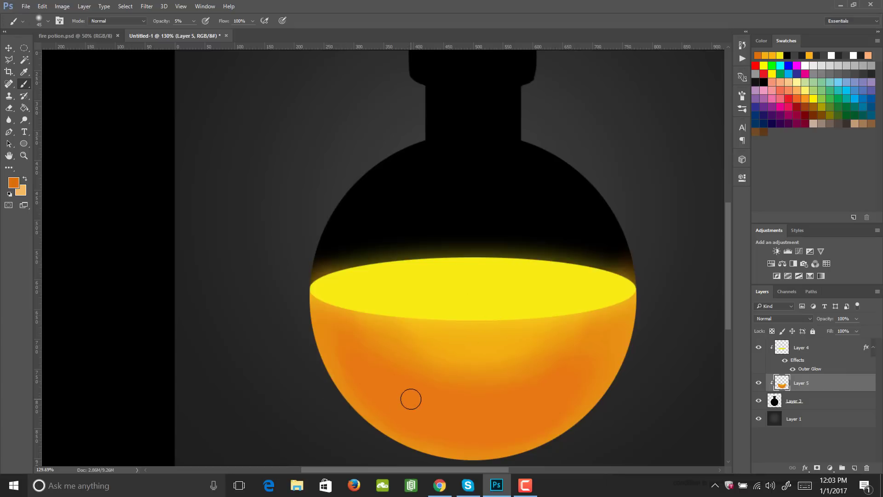
- Brush soft red, c8260c, into the lower middle of the liquid, enlarging the brush to 80 px
{"action": "left_click", "coordinate": [14, 183]}
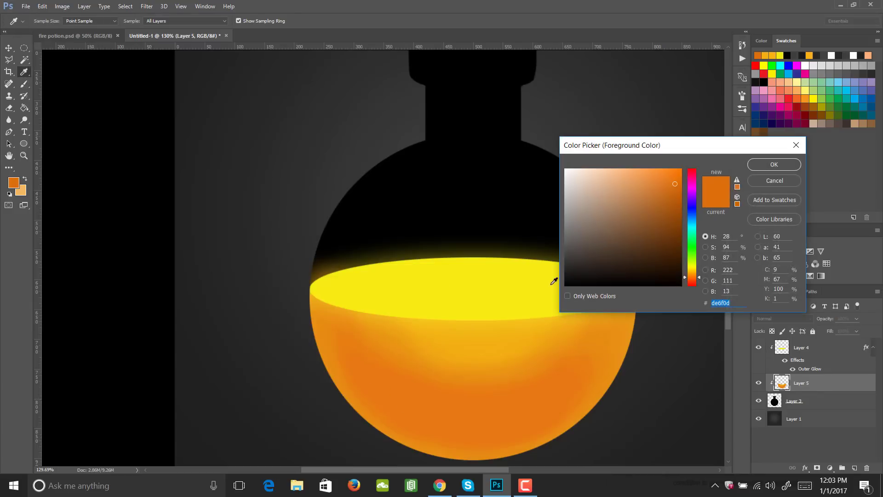
{"action": "left_click", "coordinate": [694, 282]}
{"action": "left_click_drag", "start_coordinate": [695, 285], "coordinate": [696, 287]}
{"action": "left_click", "coordinate": [675, 194]}
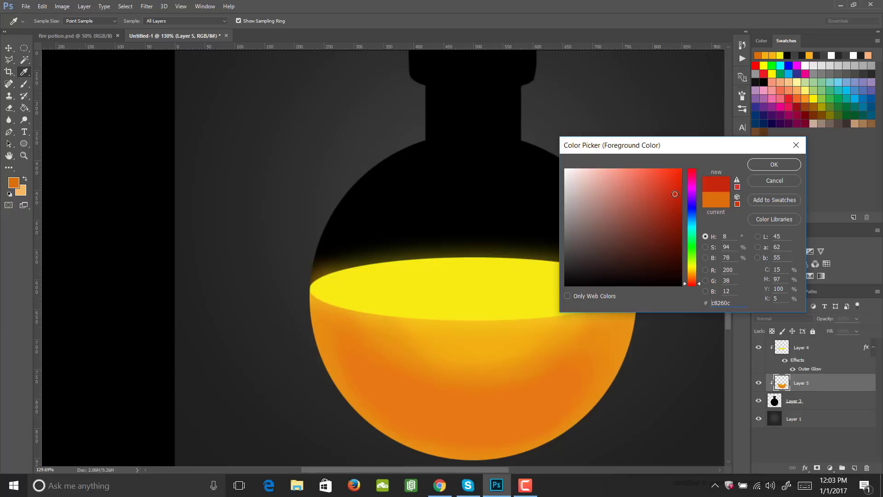
{"action": "left_click", "coordinate": [774, 164]}
{"action": "key", "text": "b"}
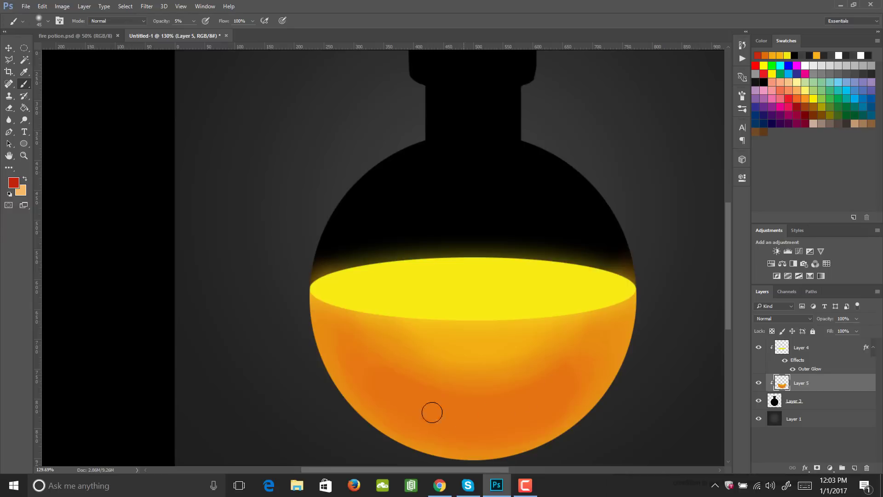
{"action": "mouse_move", "coordinate": [404, 394]}
{"action": "left_mouse_down"}
{"action": "mouse_move", "coordinate": [508, 416]}
{"action": "mouse_move", "coordinate": [441, 401]}
{"action": "mouse_move", "coordinate": [470, 406]}
{"action": "mouse_move", "coordinate": [468, 396]}
{"action": "mouse_move", "coordinate": [552, 390]}
{"action": "mouse_move", "coordinate": [431, 403]}
{"action": "mouse_move", "coordinate": [501, 408]}
{"action": "mouse_move", "coordinate": [394, 405]}
{"action": "mouse_move", "coordinate": [421, 371]}
{"action": "mouse_move", "coordinate": [517, 420]}
{"action": "mouse_move", "coordinate": [481, 436]}
{"action": "mouse_move", "coordinate": [429, 434]}
{"action": "mouse_move", "coordinate": [486, 426]}
{"action": "mouse_move", "coordinate": [401, 389]}
{"action": "mouse_move", "coordinate": [507, 362]}
{"action": "mouse_move", "coordinate": [425, 425]}
{"action": "mouse_move", "coordinate": [566, 385]}
{"action": "mouse_move", "coordinate": [534, 392]}
{"action": "mouse_move", "coordinate": [401, 383]}
{"action": "mouse_move", "coordinate": [491, 427]}
{"action": "mouse_move", "coordinate": [486, 375]}
{"action": "mouse_move", "coordinate": [505, 402]}
{"action": "mouse_move", "coordinate": [554, 385]}
{"action": "mouse_move", "coordinate": [390, 391]}
{"action": "mouse_move", "coordinate": [546, 401]}
{"action": "mouse_move", "coordinate": [436, 429]}
{"action": "mouse_move", "coordinate": [527, 413]}
{"action": "mouse_move", "coordinate": [570, 436]}
{"action": "mouse_move", "coordinate": [441, 431]}
{"action": "mouse_move", "coordinate": [597, 398]}
{"action": "mouse_move", "coordinate": [387, 406]}
{"action": "mouse_move", "coordinate": [587, 382]}
{"action": "mouse_move", "coordinate": [439, 416]}
{"action": "left_mouse_up"}
{"action": "key", "text": "bracketright"}
{"action": "key", "text": "bracketright"}
{"action": "key", "text": "bracketright"}
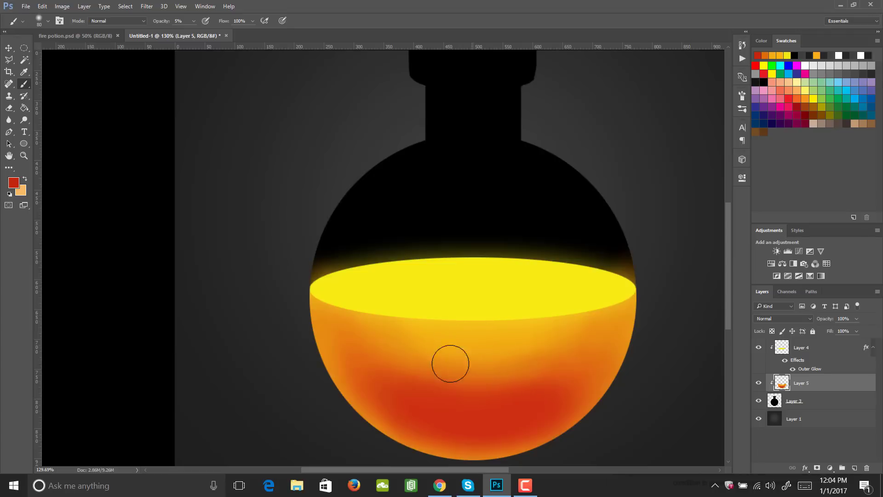
- Sample the orange just above the red area and brush it over the red's upper edge to blend the transition
{"action": "key", "text": "i"}
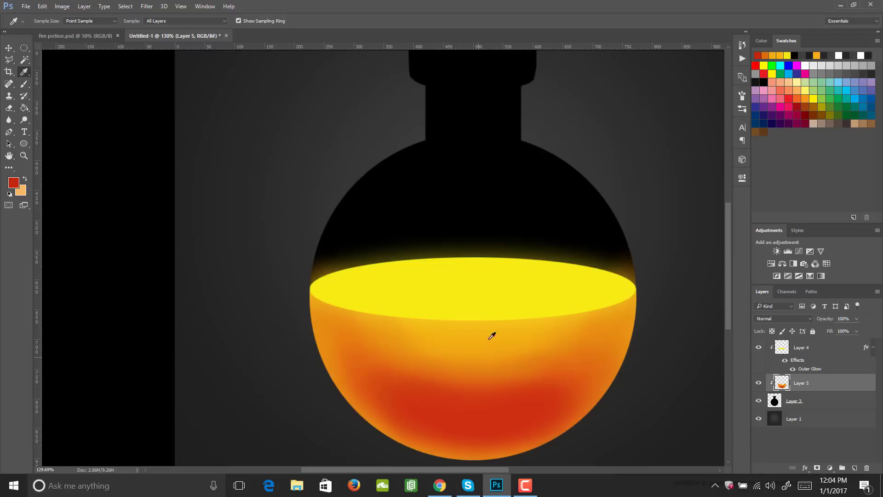
{"action": "left_click", "coordinate": [455, 370]}
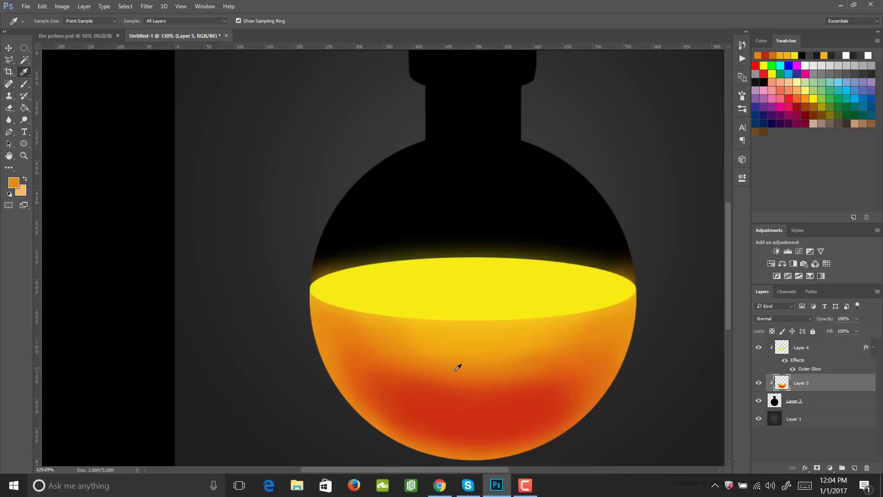
{"action": "key", "text": "b"}
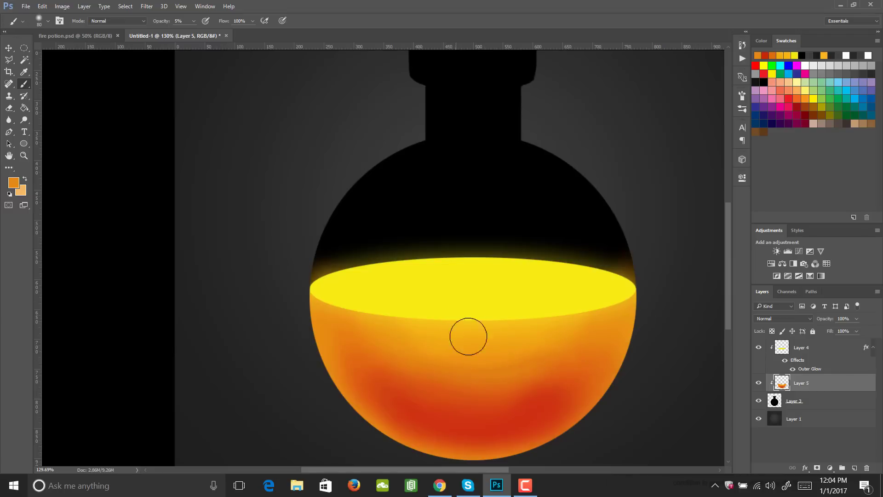
- Sample the liquid surface's yellow and brush a soft glow just beneath the ellipse
{"action": "key", "text": "i"}
{"action": "left_click", "coordinate": [478, 296]}
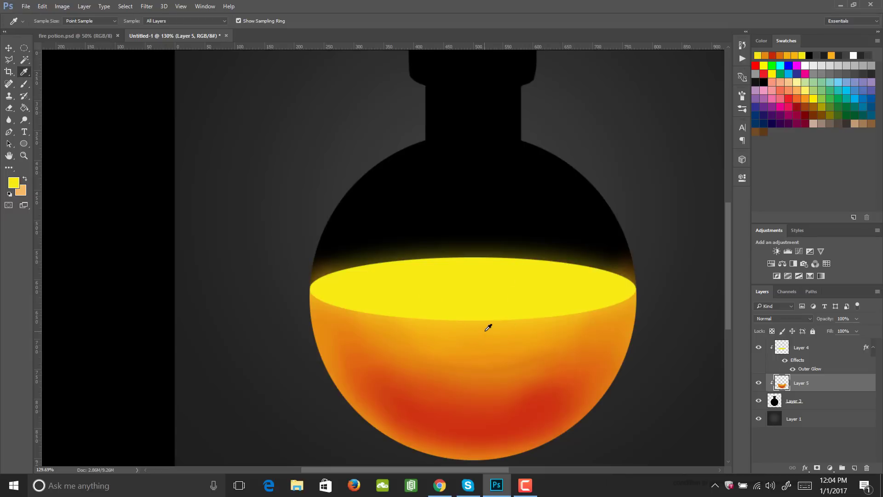
{"action": "key", "text": "b"}
{"action": "mouse_move", "coordinate": [441, 323]}
{"action": "left_mouse_down"}
{"action": "mouse_move", "coordinate": [490, 340]}
{"action": "mouse_move", "coordinate": [498, 302]}
{"action": "mouse_move", "coordinate": [505, 318]}
{"action": "mouse_move", "coordinate": [477, 303]}
{"action": "mouse_move", "coordinate": [461, 327]}
{"action": "mouse_move", "coordinate": [477, 351]}
{"action": "left_mouse_up"}
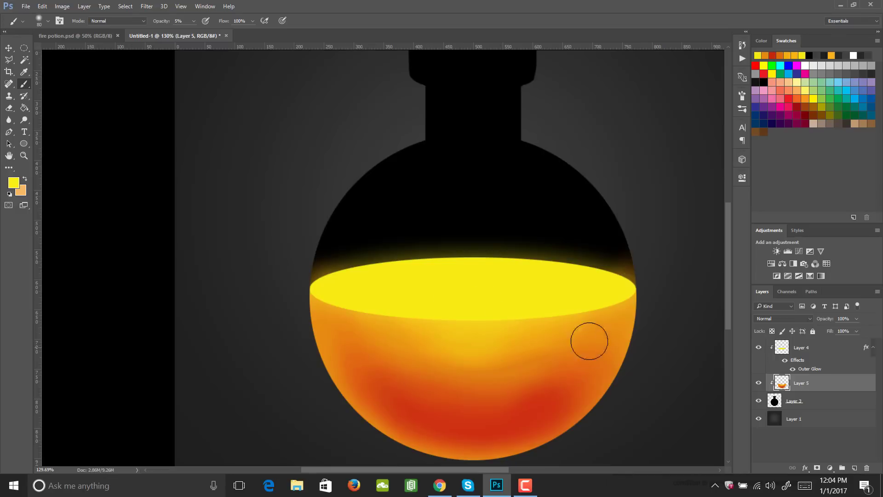
{"action": "left_click_drag", "start_coordinate": [571, 318], "coordinate": [573, 336]}
- Reduce the brush to 15 px and lighten the curved outer rim of the liquid with yellow
{"action": "key", "text": "bracketleft"}
{"action": "key", "text": "bracketleft"}
{"action": "key", "text": "bracketleft"}
{"action": "key", "text": "bracketleft"}
{"action": "key", "text": "bracketleft"}
{"action": "key", "text": "bracketleft"}
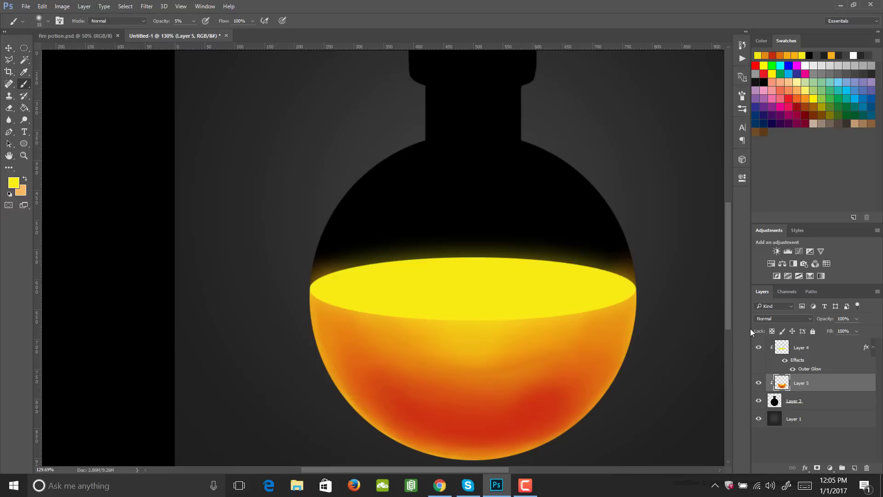
- Merge the ellipse and liquid layers into one, and toggle the merged layer's visibility to check it
{"action": "left_click", "coordinate": [817, 352], "text": "shift"}
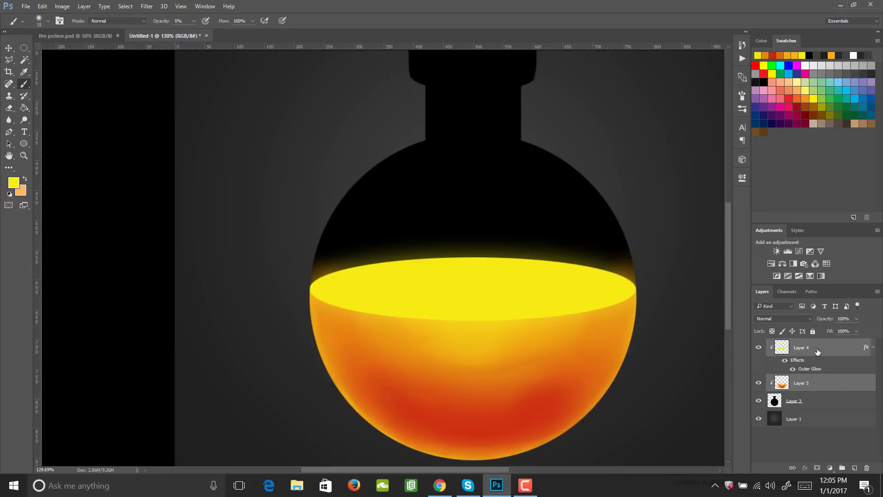
{"action": "right_click", "coordinate": [818, 352]}
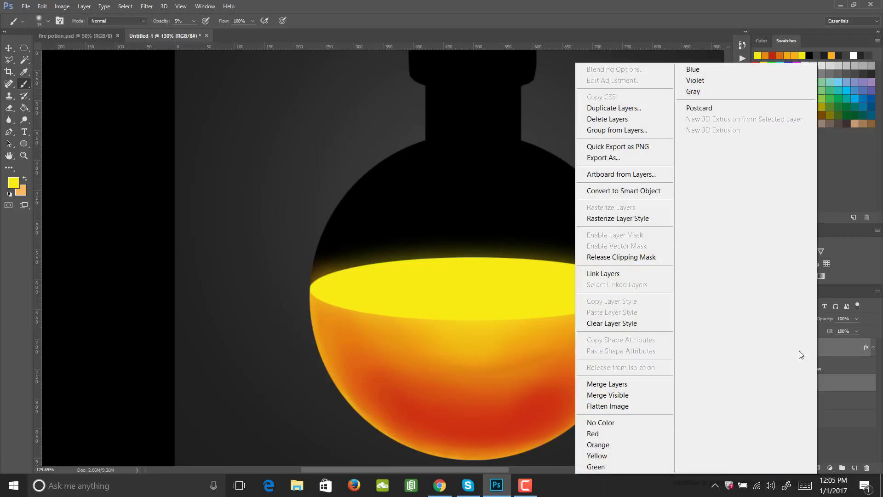
{"action": "left_click", "coordinate": [621, 384]}
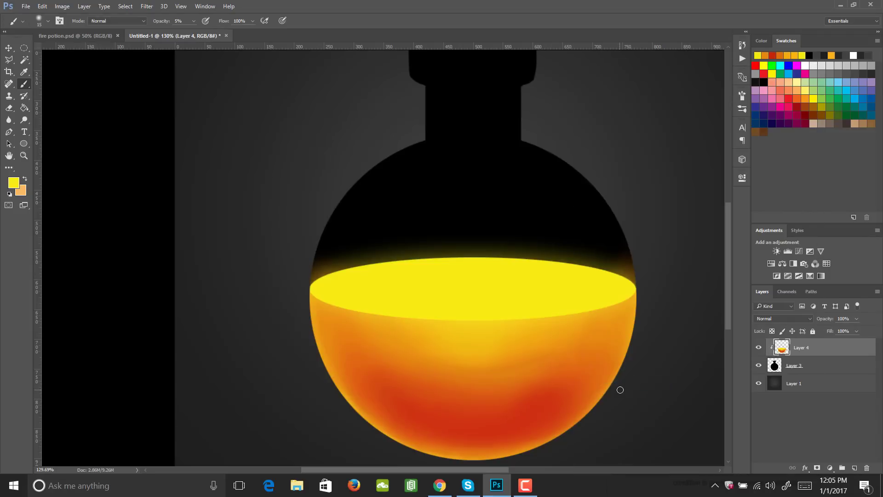
{"action": "left_click", "coordinate": [758, 348]}
{"action": "left_click", "coordinate": [758, 348]}
- Delete the merged liquid outside the bottle by loading the silhouette's selection and inverting it, and deselect
{"action": "key", "text": "ctrl"}
{"action": "left_click", "coordinate": [774, 366], "text": "ctrl"}
{"action": "key", "text": "ctrl+shift+i"}
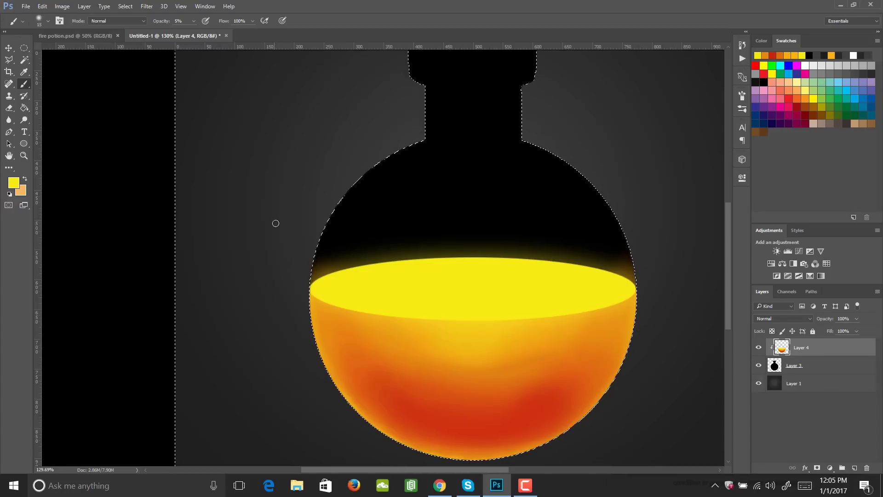
{"action": "key", "text": "m"}
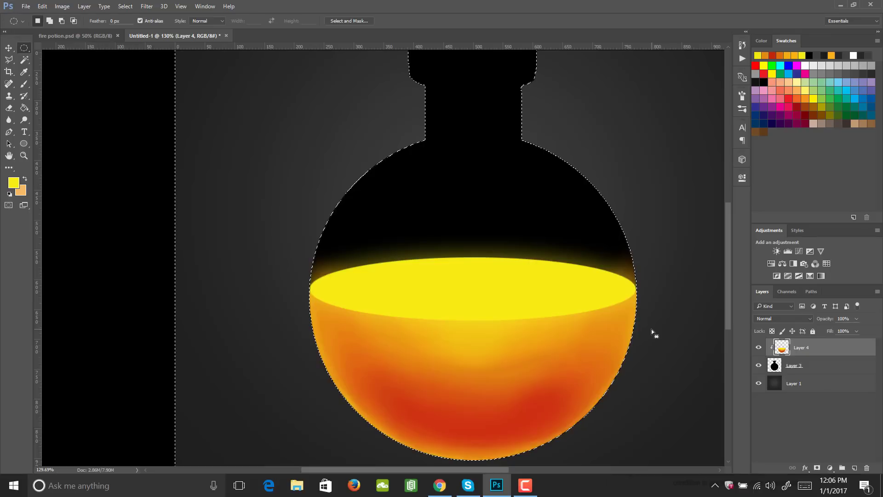
{"action": "key", "text": "ctrl+d"}
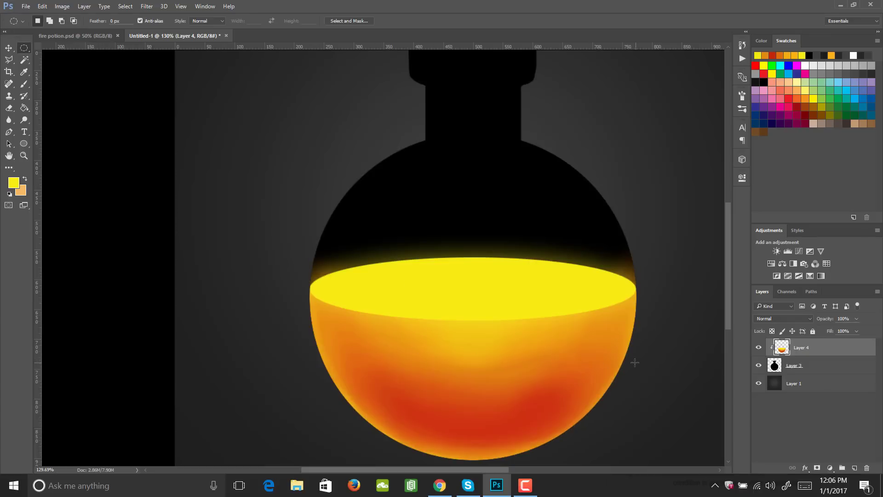
- Scale the merged liquid layer down proportionally around its centre to about 93.6%, leaving a black glass rim
{"action": "key", "text": "ctrl+t"}
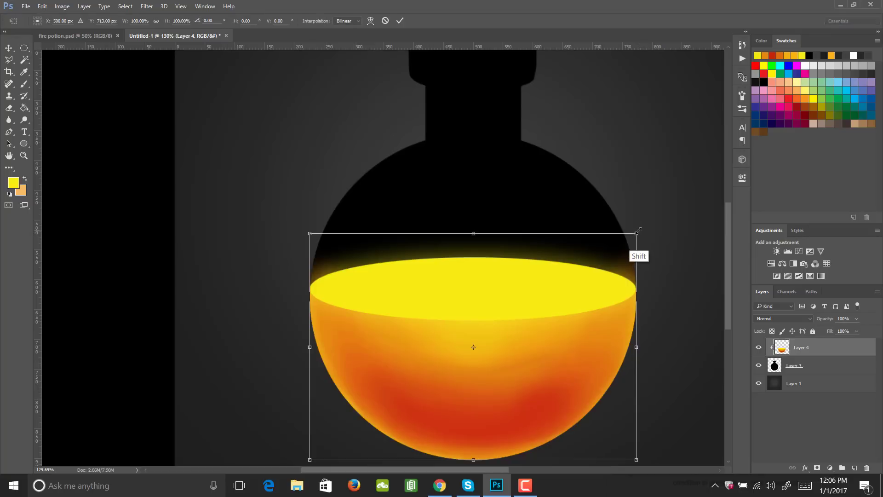
{"action": "mouse_move", "coordinate": [636, 233]}
{"action": "left_mouse_down"}
{"action": "mouse_move", "coordinate": [603, 271]}
{"action": "mouse_move", "coordinate": [611, 254]}
{"action": "mouse_move", "coordinate": [636, 242]}
{"action": "left_mouse_up"}
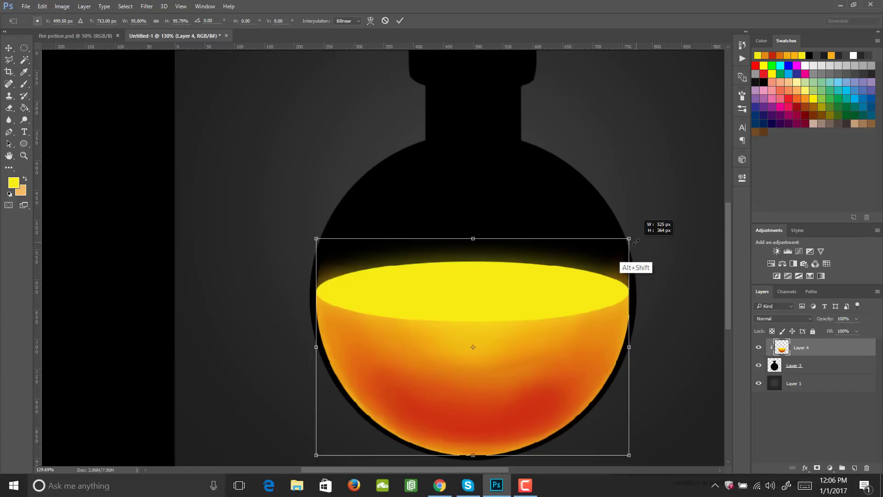
{"action": "left_click_drag", "start_coordinate": [636, 242], "coordinate": [633, 248]}
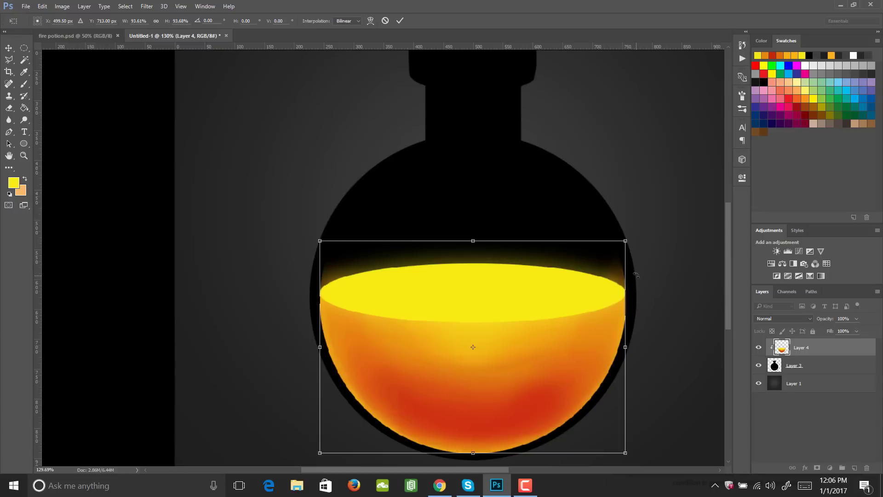
{"action": "key", "text": "Return"}
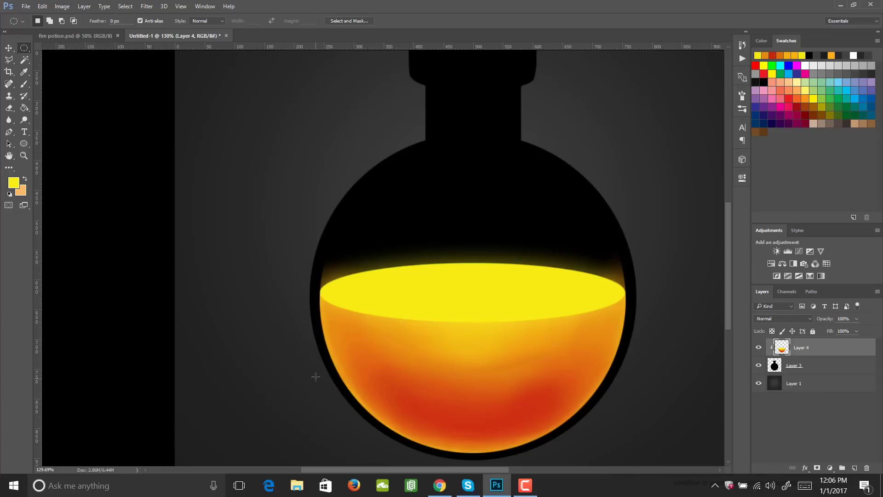
- Add a new clipped layer above the bottle silhouette and move it above the liquid layer
{"action": "left_click", "coordinate": [817, 368]}
{"action": "left_click", "coordinate": [854, 467]}
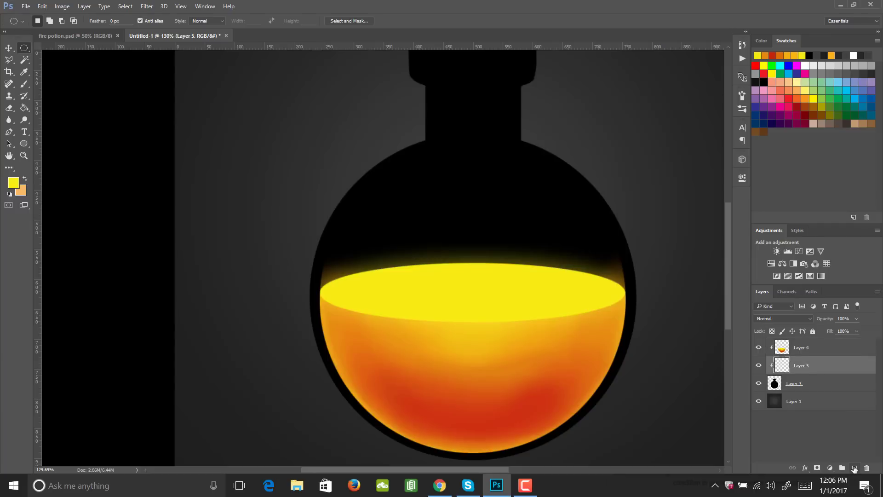
{"action": "left_click_drag", "start_coordinate": [803, 365], "coordinate": [806, 342]}
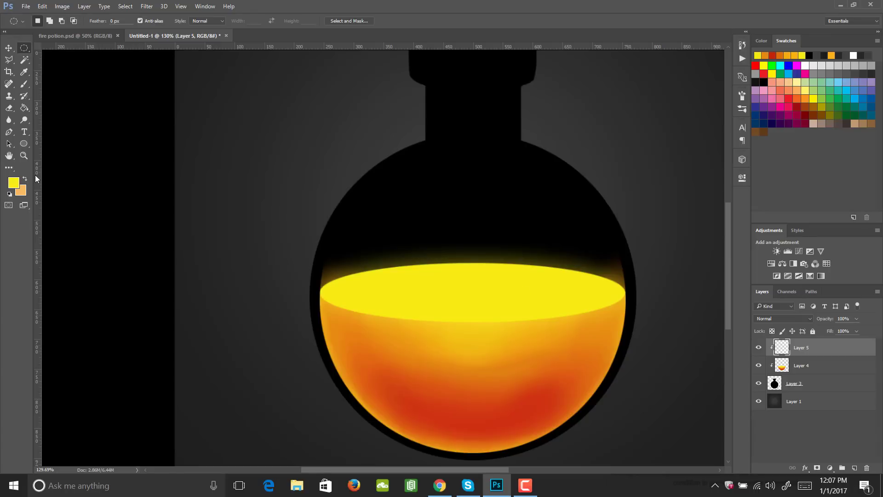
- Fill the new clipped layer with white, ffffff, using the Paint Bucket
{"action": "left_click", "coordinate": [13, 182]}
{"action": "type", "text": "ffffff"}
{"action": "key", "text": "Return"}
{"action": "key", "text": "g"}
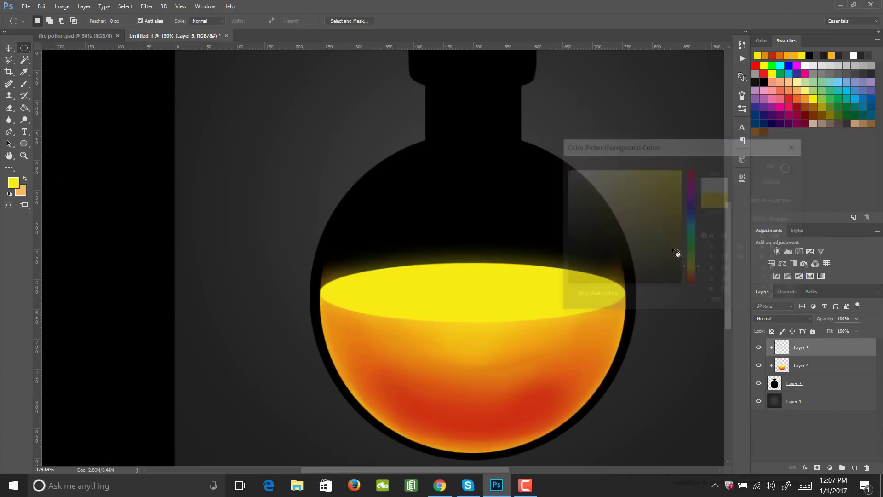
{"action": "left_click", "coordinate": [502, 228]}
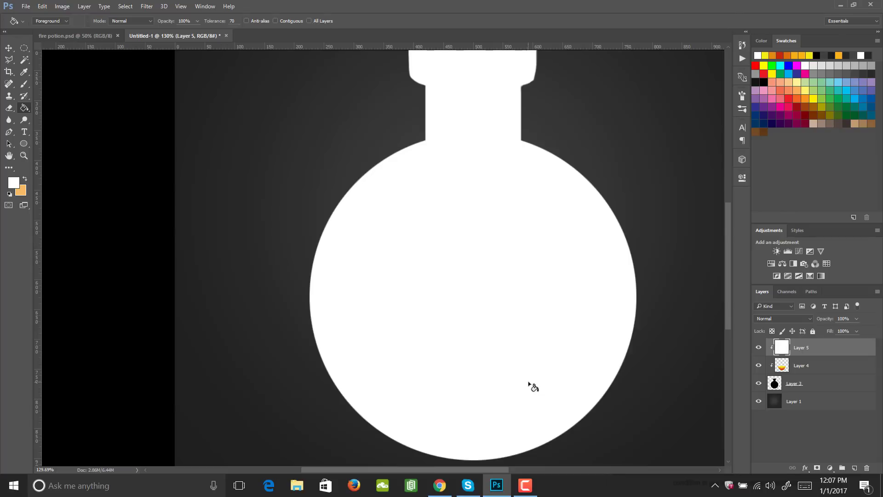
- Give the Eraser a hard round tip and enlarge it to 500 px, nearly the width of the bottle's round body
{"action": "key", "text": "e"}
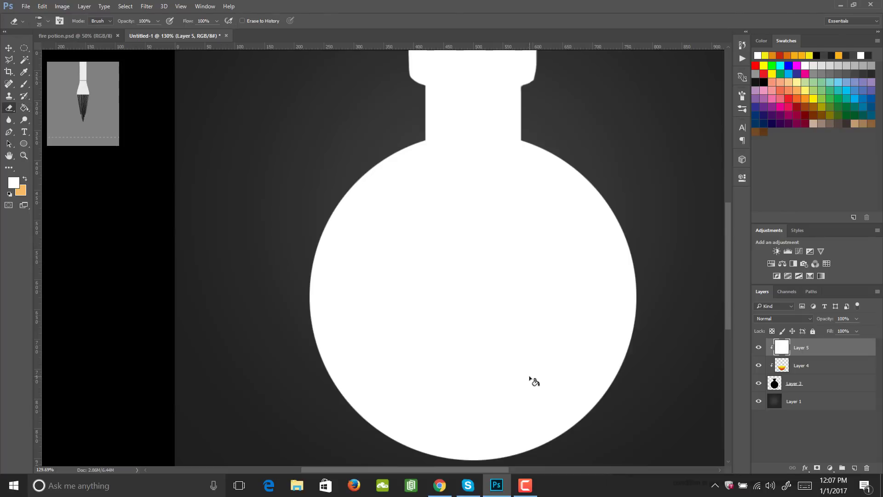
{"action": "left_click", "coordinate": [740, 96]}
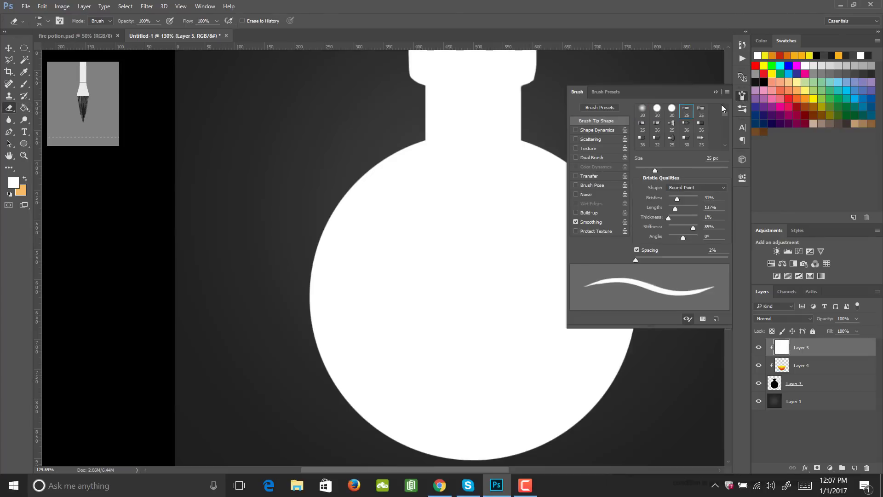
{"action": "left_click", "coordinate": [673, 111]}
{"action": "left_click", "coordinate": [739, 95]}
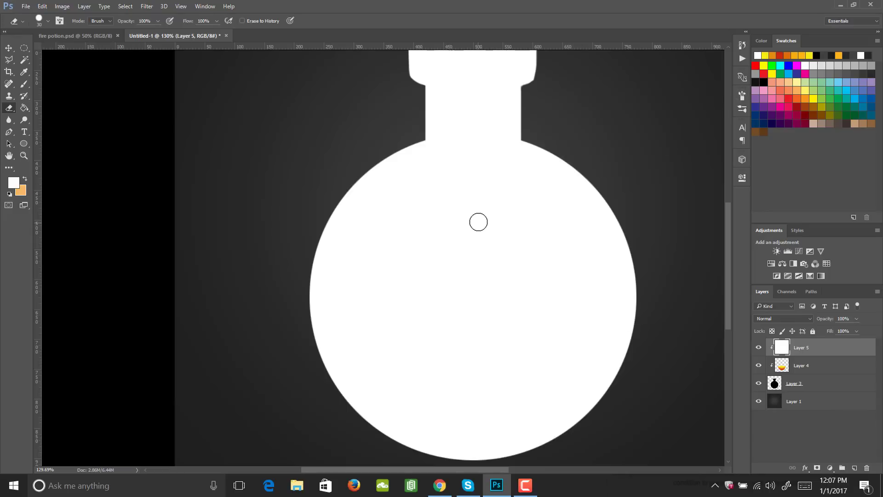
{"action": "key", "text": "bracketright"}
{"action": "key", "text": "bracketright"}
{"action": "key", "text": "bracketright"}
{"action": "key", "text": "bracketright"}
{"action": "key", "text": "bracketright"}
{"action": "key", "text": "bracketright"}
{"action": "key", "text": "bracketright"}
{"action": "key", "text": "bracketright"}
{"action": "key", "text": "bracketright"}
{"action": "key", "text": "bracketright"}
{"action": "key", "text": "bracketright"}
{"action": "key", "text": "bracketright"}
{"action": "key", "text": "bracketright"}
{"action": "key", "text": "bracketright"}
{"action": "key", "text": "bracketright"}
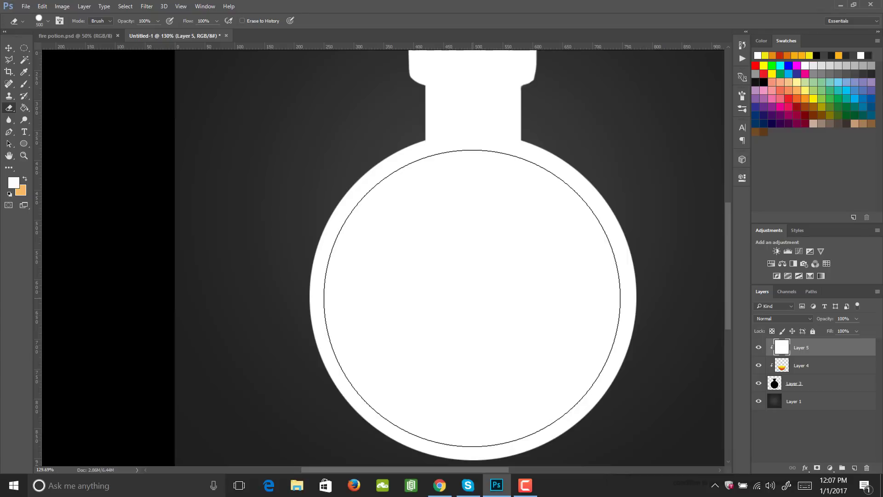
{"action": "key", "text": "bracketright"}
{"action": "key", "text": "bracketleft"}
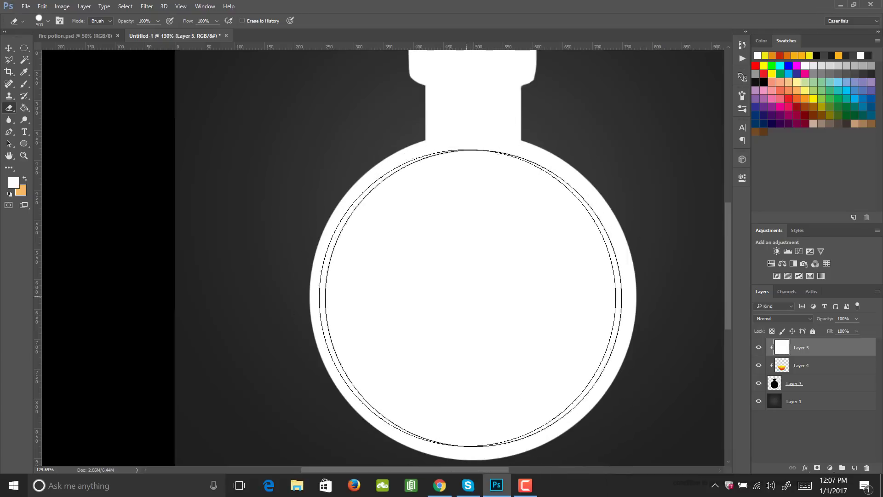
- Set the Eraser size to 525 px and erase the white inside the bottle's round body, leaving a thin white rim
{"action": "left_click", "coordinate": [742, 96]}
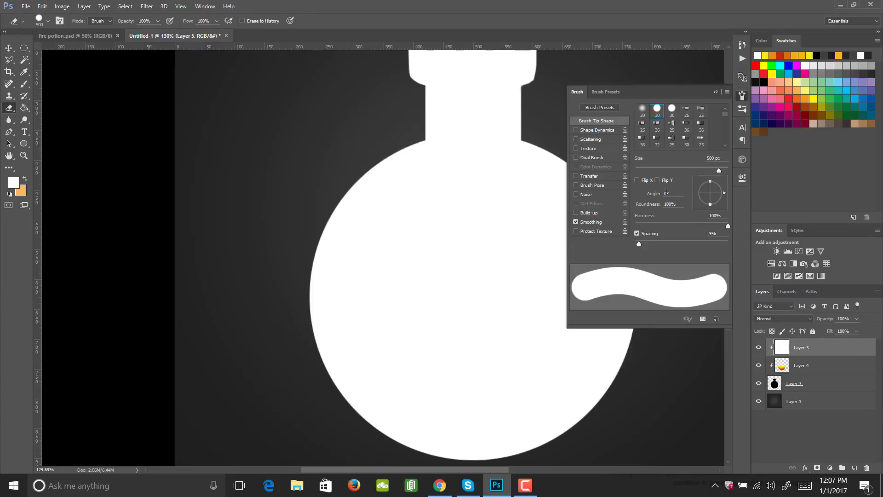
{"action": "left_click_drag", "start_coordinate": [721, 171], "coordinate": [719, 171]}
{"action": "type", "text": "525"}
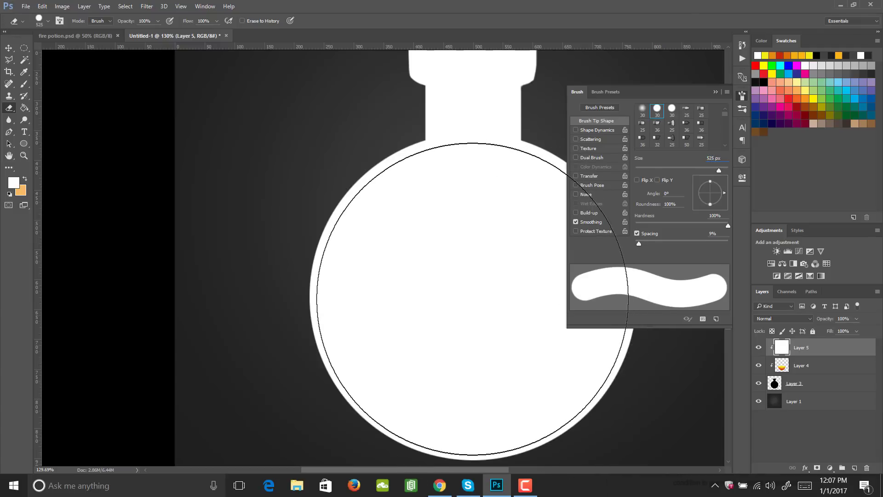
{"action": "left_click", "coordinate": [742, 95]}
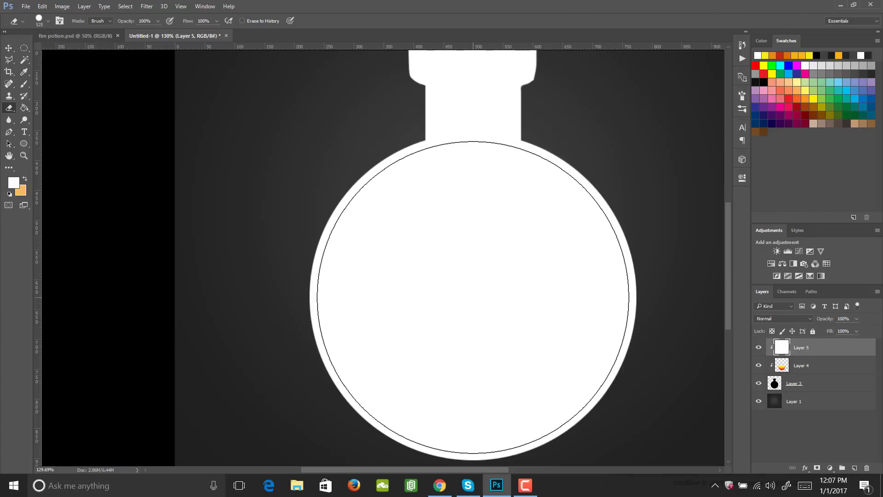
{"action": "left_click_drag", "start_coordinate": [474, 300], "coordinate": [522, 423]}
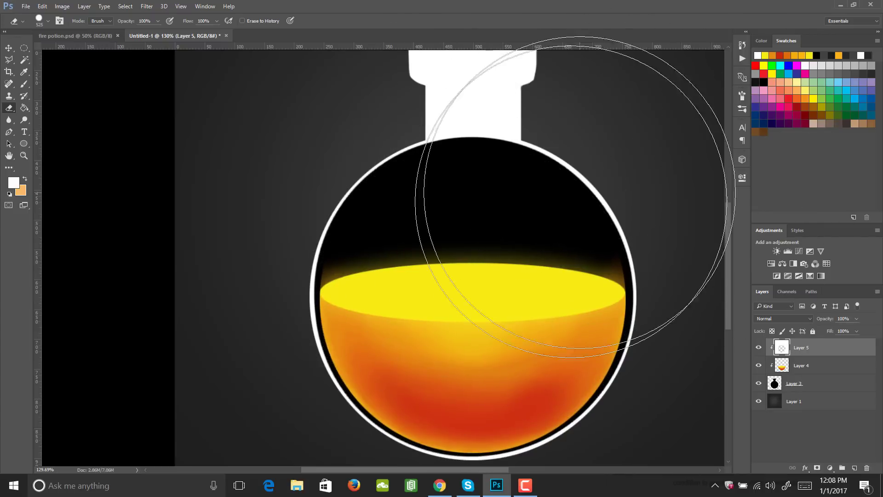
- Erase the white inside the bottle's neck and lip with a small hard Eraser, leaving a thin white outline
{"action": "key", "text": "z"}
{"action": "mouse_move", "coordinate": [522, 258]}
{"action": "left_mouse_down"}
{"action": "mouse_move", "coordinate": [492, 252]}
{"action": "mouse_move", "coordinate": [608, 250]}
{"action": "left_mouse_up"}
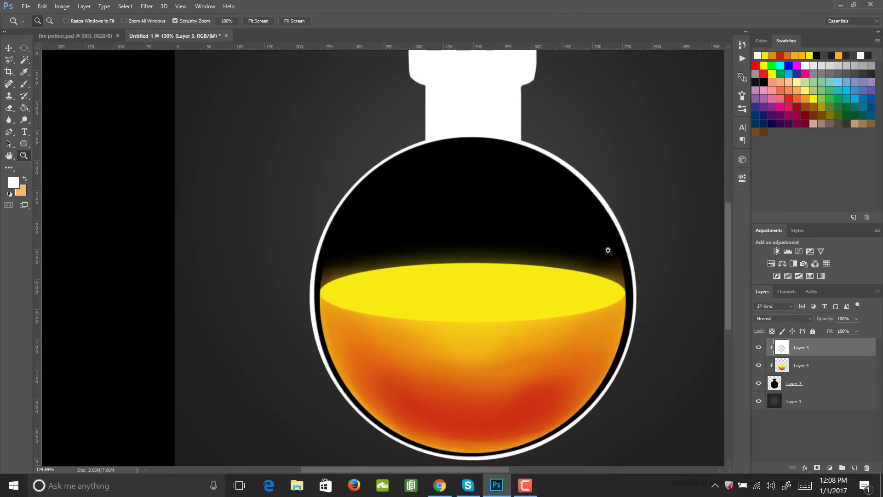
{"action": "key", "text": "e"}
{"action": "left_click_drag", "start_coordinate": [483, 151], "coordinate": [468, 295]}
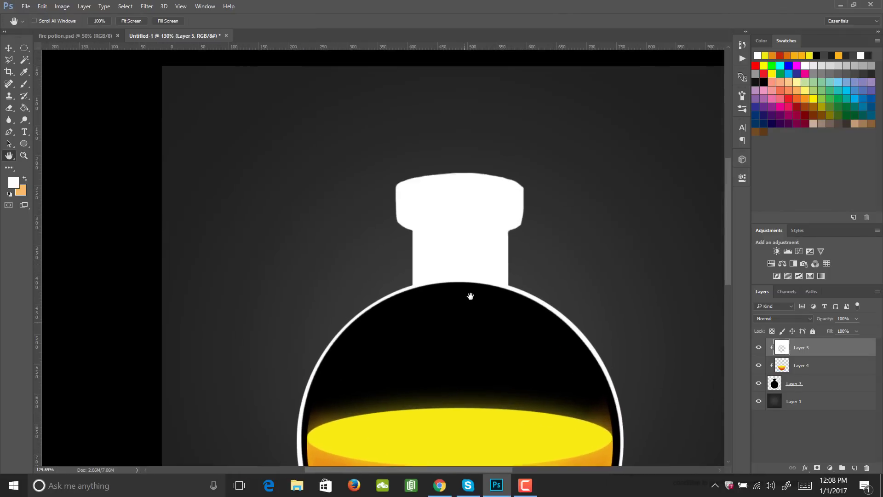
{"action": "key", "text": "p"}
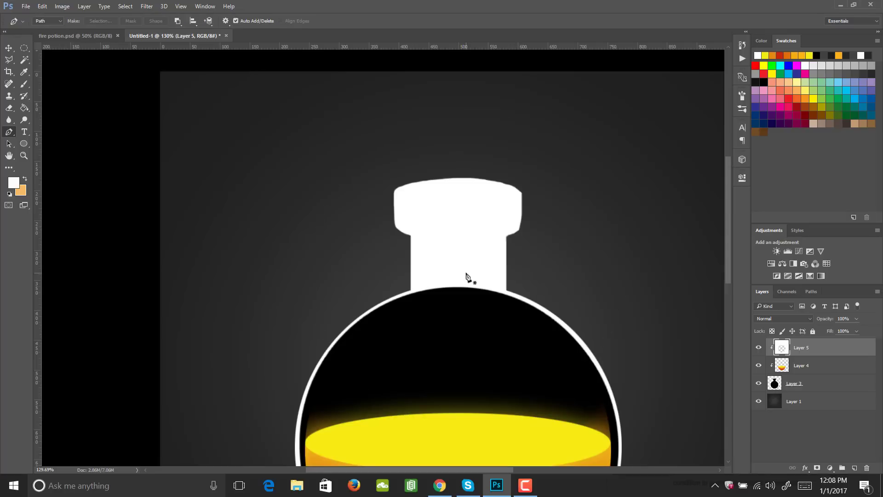
{"action": "key", "text": "e"}
{"action": "key", "text": "bracketleft"}
{"action": "key", "text": "bracketleft"}
{"action": "key", "text": "bracketleft"}
{"action": "key", "text": "bracketleft"}
{"action": "key", "text": "bracketleft"}
{"action": "key", "text": "bracketleft"}
{"action": "key", "text": "bracketleft"}
{"action": "key", "text": "bracketleft"}
{"action": "key", "text": "bracketleft"}
{"action": "key", "text": "bracketleft"}
{"action": "key", "text": "bracketleft"}
{"action": "key", "text": "bracketleft"}
{"action": "key", "text": "bracketleft"}
{"action": "key", "text": "bracketleft"}
{"action": "key", "text": "bracketleft"}
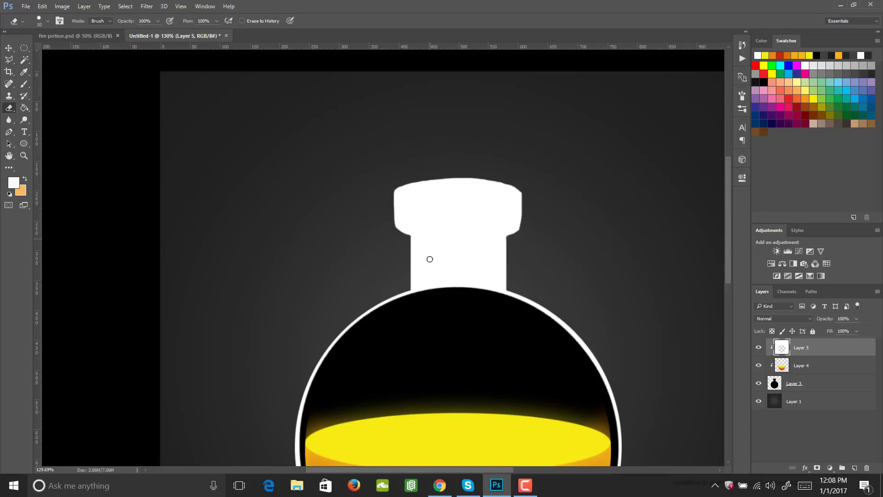
{"action": "mouse_move", "coordinate": [430, 259]}
{"action": "left_mouse_down"}
{"action": "mouse_move", "coordinate": [420, 228]}
{"action": "mouse_move", "coordinate": [420, 295]}
{"action": "mouse_move", "coordinate": [415, 248]}
{"action": "mouse_move", "coordinate": [427, 220]}
{"action": "mouse_move", "coordinate": [440, 237]}
{"action": "mouse_move", "coordinate": [444, 285]}
{"action": "mouse_move", "coordinate": [453, 286]}
{"action": "mouse_move", "coordinate": [482, 218]}
{"action": "mouse_move", "coordinate": [492, 224]}
{"action": "mouse_move", "coordinate": [497, 277]}
{"action": "mouse_move", "coordinate": [496, 223]}
{"action": "left_mouse_up"}
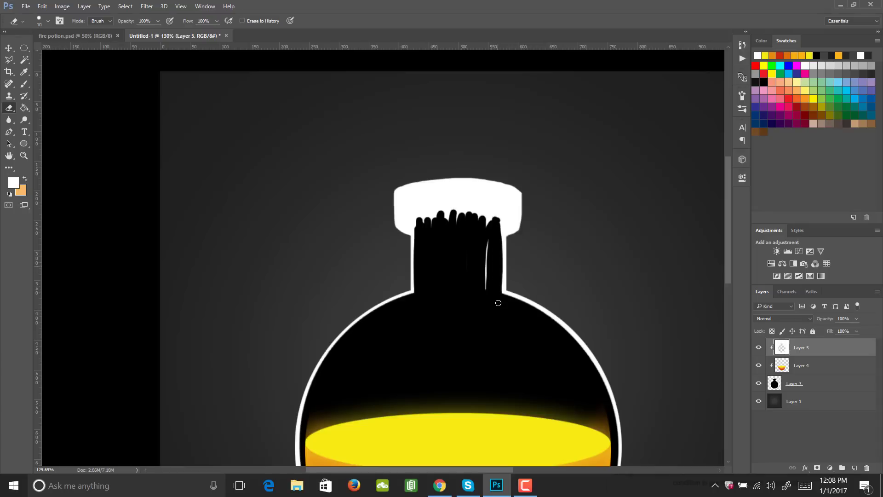
{"action": "left_click_drag", "start_coordinate": [498, 303], "coordinate": [486, 224]}
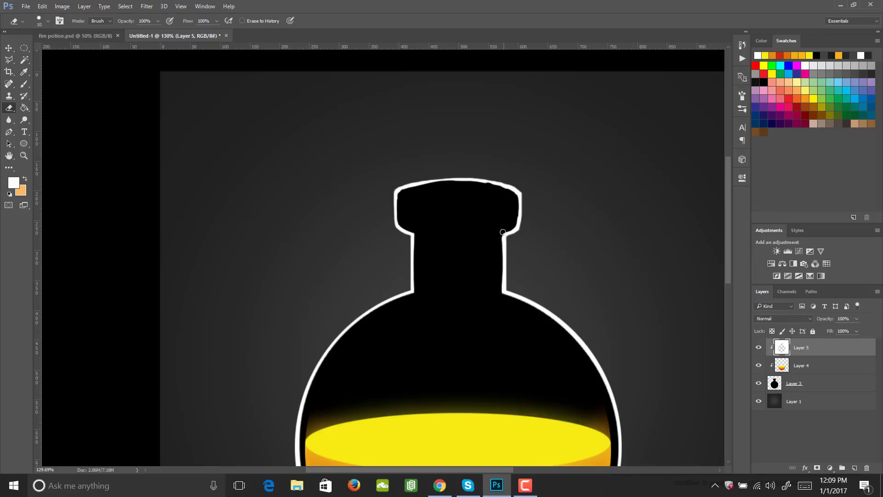
- Add a new layer above the white outline layer and clip it to the bottle silhouette
{"action": "key", "text": "h"}
{"action": "left_click_drag", "start_coordinate": [492, 282], "coordinate": [479, 213]}
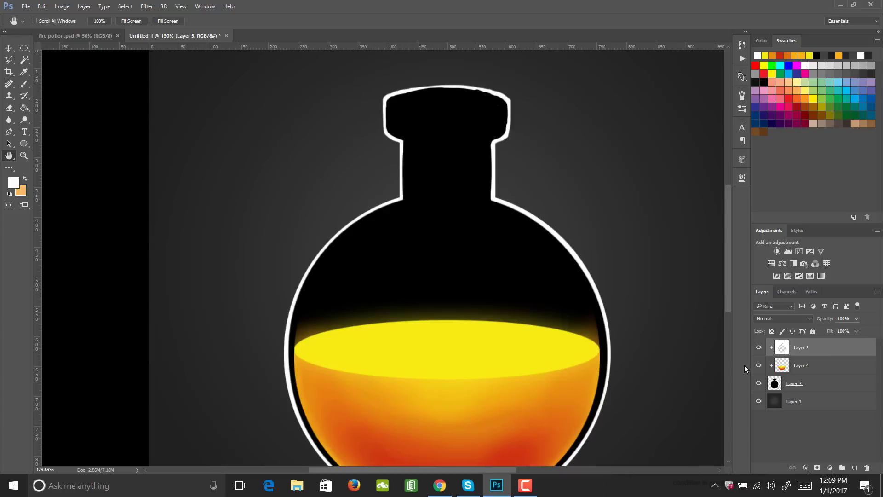
{"action": "left_click", "coordinate": [854, 467]}
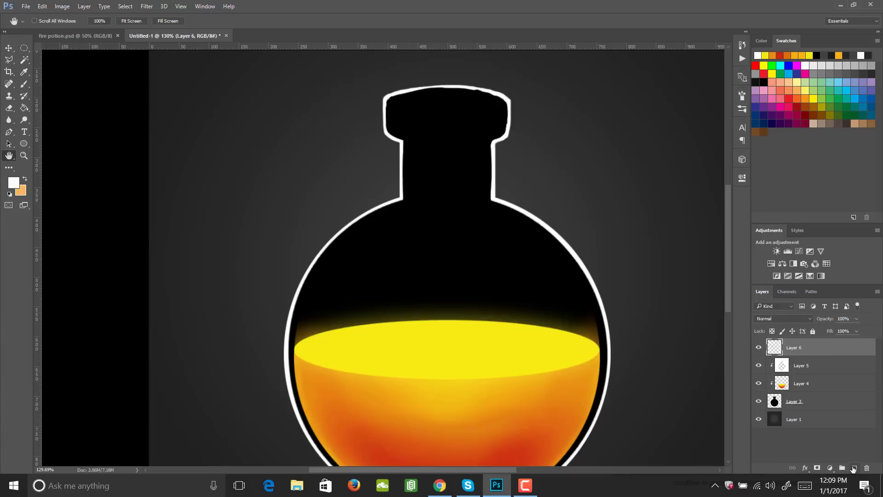
{"action": "mouse_move", "coordinate": [805, 353]}
{"action": "left_mouse_down"}
{"action": "mouse_move", "coordinate": [806, 370]}
{"action": "mouse_move", "coordinate": [804, 339]}
{"action": "left_mouse_up"}
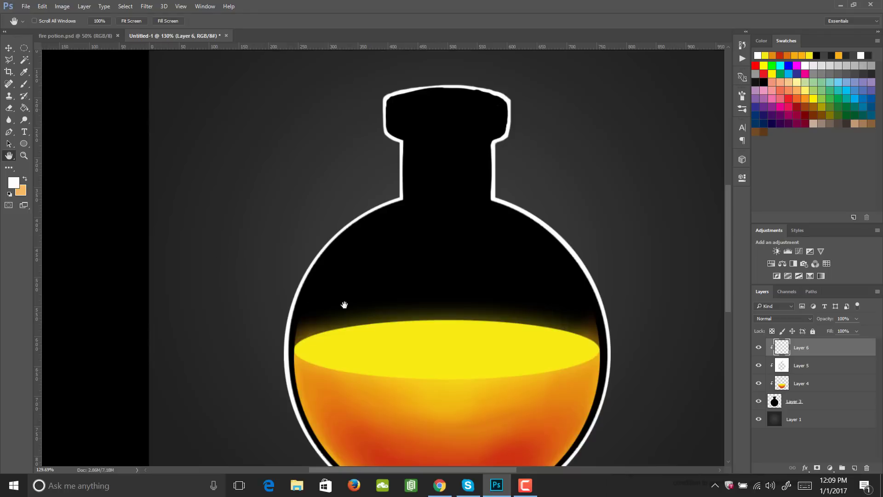
- Paint a soft white glow on the upper left of the round body with a 700 px soft brush at 100% opacity
{"action": "key", "text": "b"}
{"action": "left_click", "coordinate": [739, 99]}
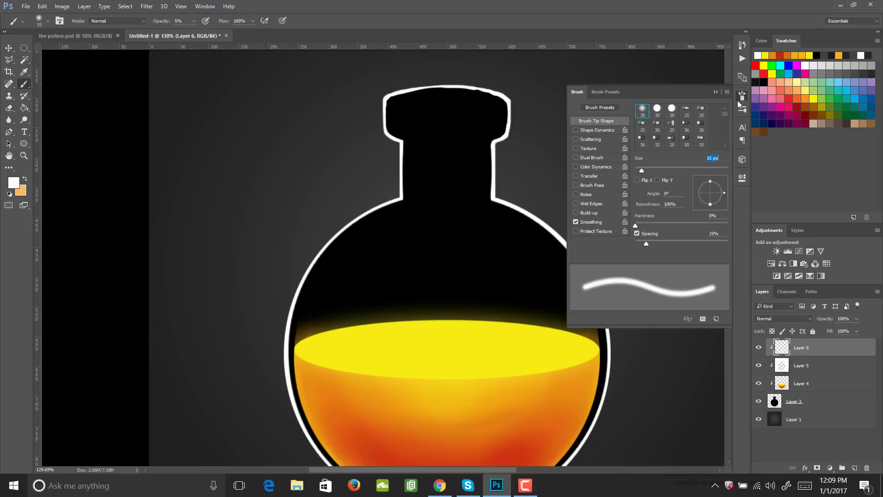
{"action": "left_click", "coordinate": [731, 101]}
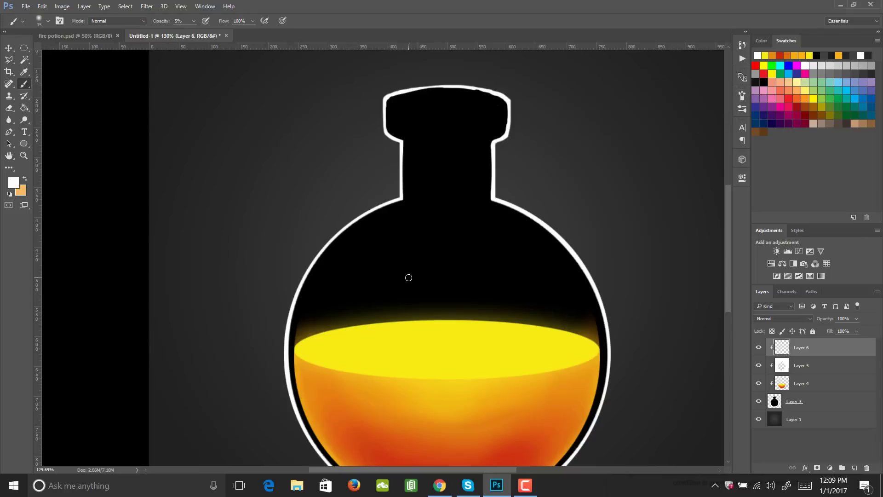
{"action": "key", "text": "bracketright"}
{"action": "key", "text": "bracketright"}
{"action": "key", "text": "bracketright"}
{"action": "key", "text": "bracketright"}
{"action": "key", "text": "bracketright"}
{"action": "key", "text": "bracketright"}
{"action": "key", "text": "bracketright"}
{"action": "key", "text": "bracketright"}
{"action": "key", "text": "bracketright"}
{"action": "key", "text": "bracketright"}
{"action": "key", "text": "bracketright"}
{"action": "key", "text": "bracketright"}
{"action": "key", "text": "bracketright"}
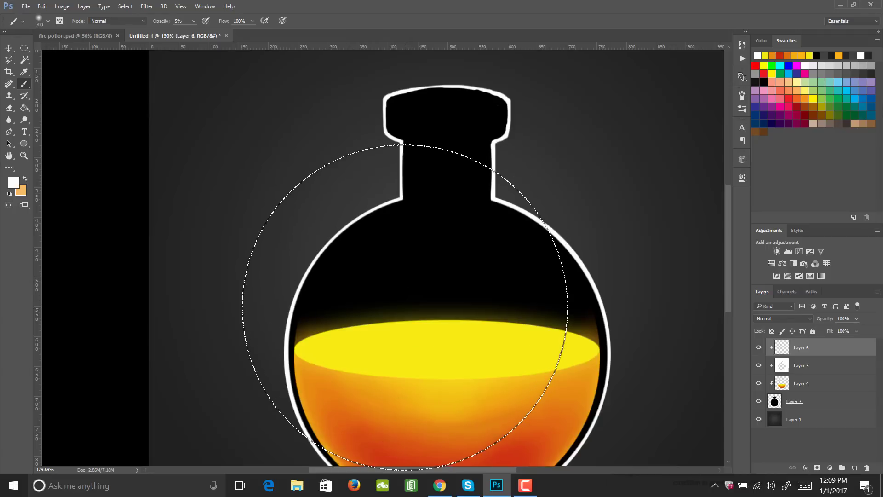
{"action": "key", "text": "0"}
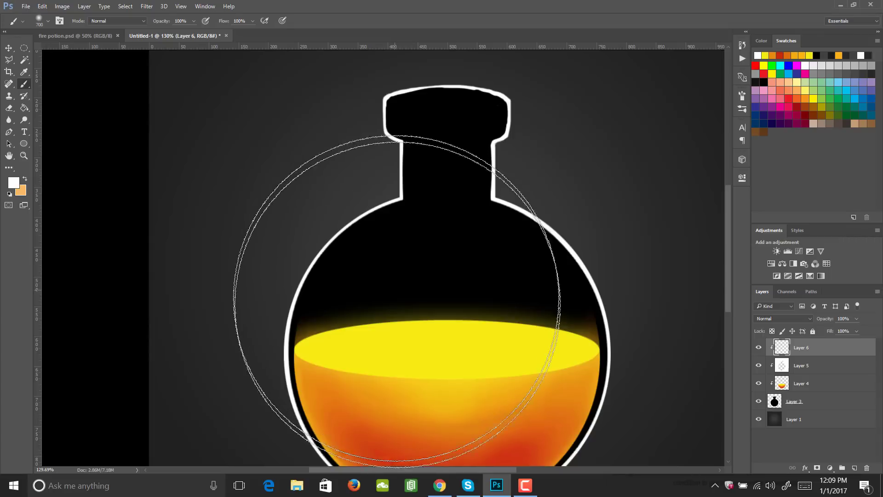
{"action": "left_click", "coordinate": [398, 285]}
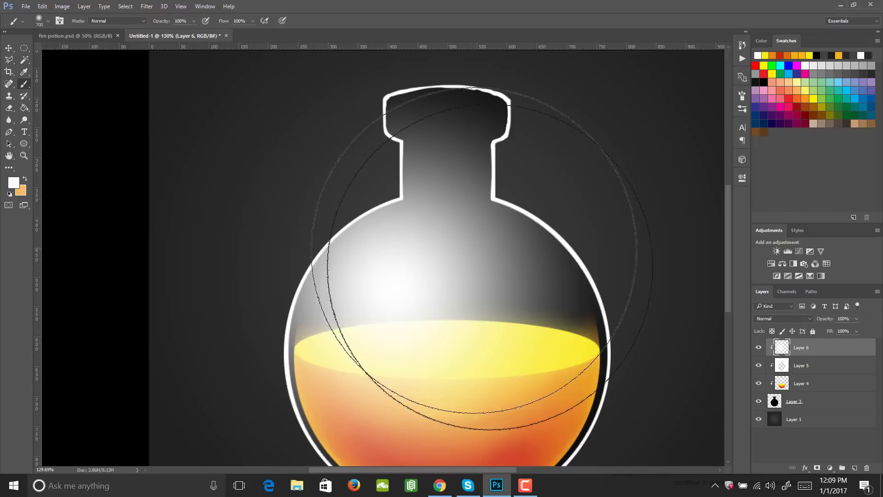
- Erase the lower-right part of the white glow with a 500 px hard round Eraser, leaving a curved highlight along the left side
{"action": "key", "text": "z"}
{"action": "left_click_drag", "start_coordinate": [499, 296], "coordinate": [469, 296]}
{"action": "key", "text": "e"}
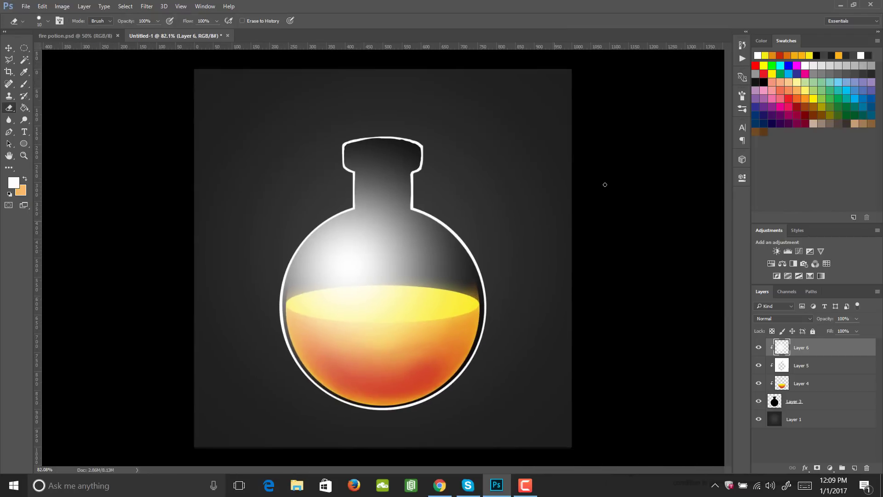
{"action": "left_click", "coordinate": [743, 96]}
{"action": "left_click", "coordinate": [742, 97]}
{"action": "key", "text": "bracketright"}
{"action": "key", "text": "bracketright"}
{"action": "key", "text": "bracketright"}
{"action": "key", "text": "bracketright"}
{"action": "key", "text": "bracketright"}
{"action": "key", "text": "bracketright"}
{"action": "key", "text": "bracketright"}
{"action": "key", "text": "bracketright"}
{"action": "key", "text": "bracketright"}
{"action": "key", "text": "bracketright"}
{"action": "key", "text": "bracketright"}
{"action": "key", "text": "bracketright"}
{"action": "key", "text": "bracketright"}
{"action": "key", "text": "bracketright"}
{"action": "key", "text": "bracketright"}
{"action": "key", "text": "bracketright"}
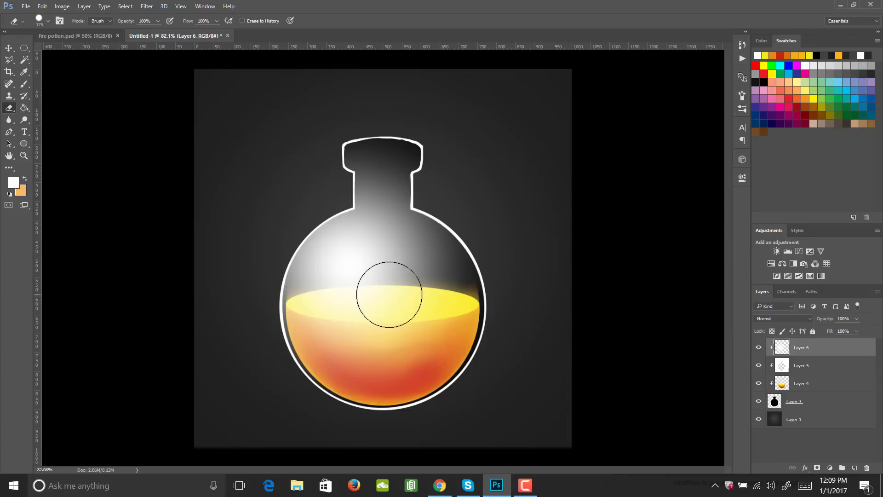
{"action": "key", "text": "bracketright"}
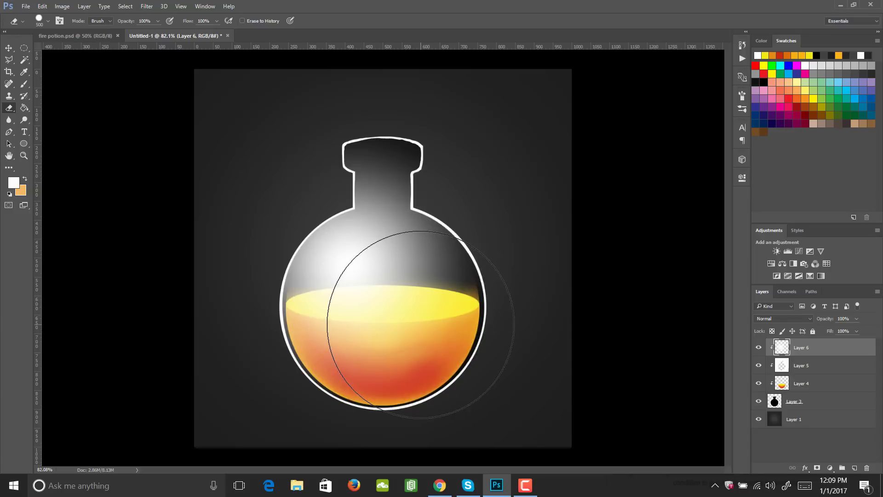
{"action": "left_click_drag", "start_coordinate": [418, 316], "coordinate": [423, 357]}
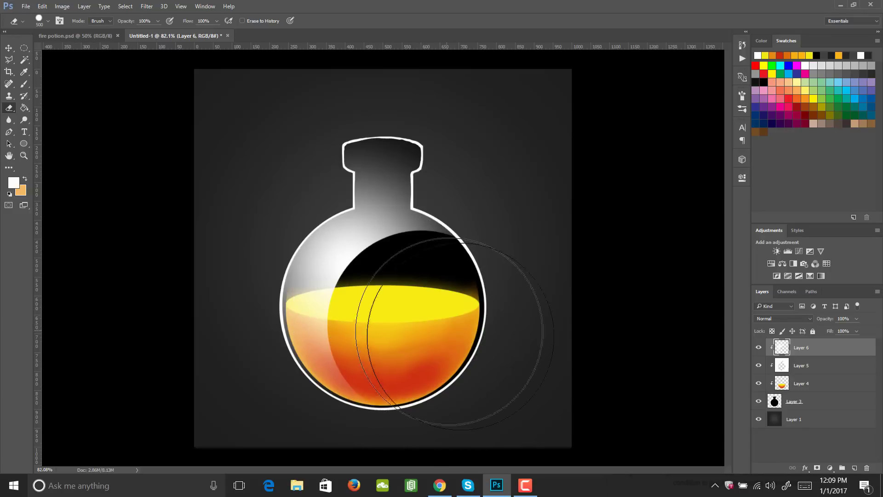
- Erase the glow from the lower neck and right shoulder with a smaller hard Eraser, shaping the highlight's upper end into a point
{"action": "key", "text": "bracketleft"}
{"action": "key", "text": "bracketleft"}
{"action": "key", "text": "bracketleft"}
{"action": "key", "text": "bracketleft"}
{"action": "key", "text": "bracketleft"}
{"action": "key", "text": "bracketleft"}
{"action": "key", "text": "bracketleft"}
{"action": "key", "text": "bracketleft"}
{"action": "key", "text": "bracketleft"}
{"action": "key", "text": "bracketleft"}
{"action": "key", "text": "bracketleft"}
{"action": "key", "text": "bracketleft"}
{"action": "key", "text": "bracketleft"}
{"action": "key", "text": "bracketleft"}
{"action": "key", "text": "bracketleft"}
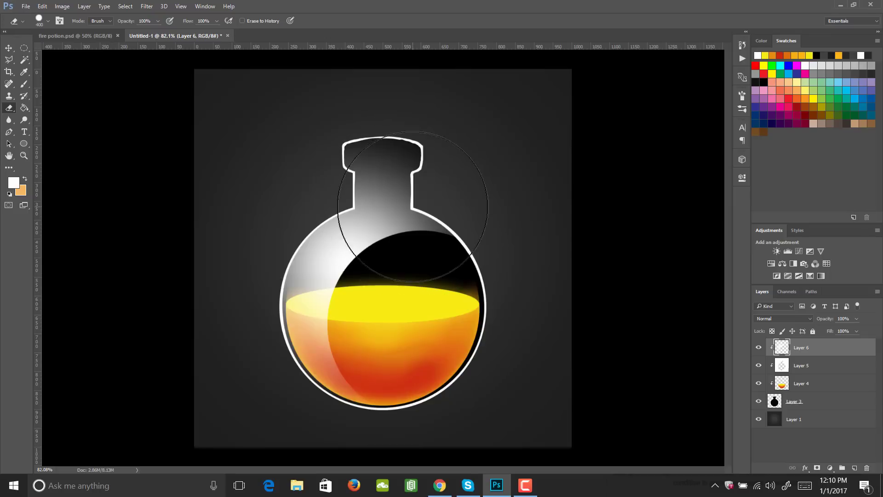
{"action": "mouse_move", "coordinate": [404, 201]}
{"action": "left_mouse_down"}
{"action": "mouse_move", "coordinate": [386, 217]}
{"action": "mouse_move", "coordinate": [374, 214]}
{"action": "mouse_move", "coordinate": [386, 217]}
{"action": "mouse_move", "coordinate": [380, 188]}
{"action": "mouse_move", "coordinate": [393, 188]}
{"action": "mouse_move", "coordinate": [376, 198]}
{"action": "mouse_move", "coordinate": [383, 204]}
{"action": "mouse_move", "coordinate": [419, 207]}
{"action": "mouse_move", "coordinate": [368, 209]}
{"action": "mouse_move", "coordinate": [411, 204]}
{"action": "left_mouse_up"}
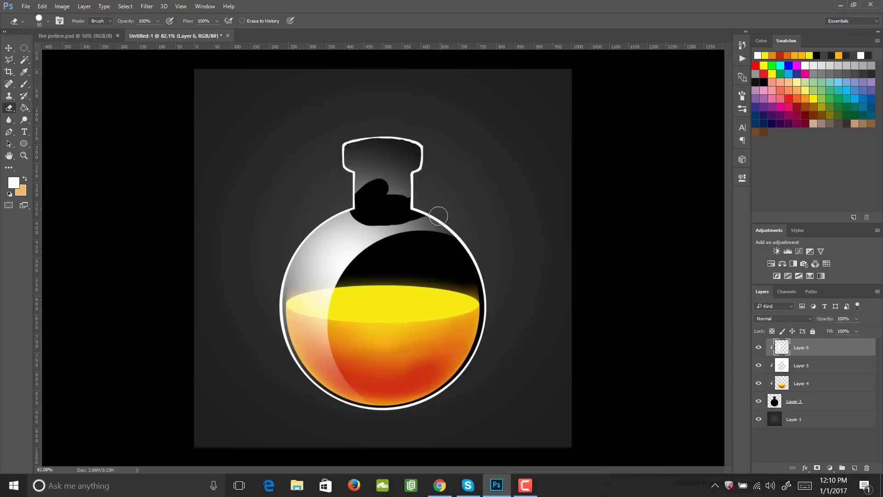
{"action": "key", "text": "z"}
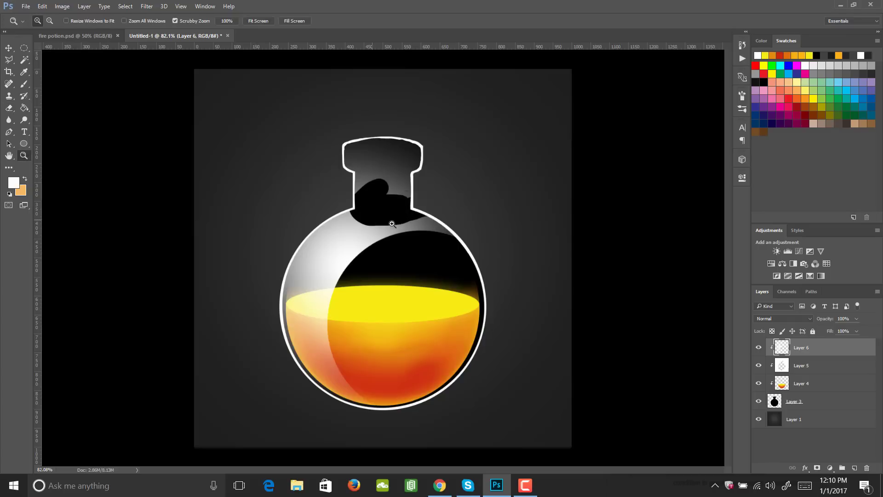
{"action": "left_click_drag", "start_coordinate": [371, 222], "coordinate": [418, 223]}
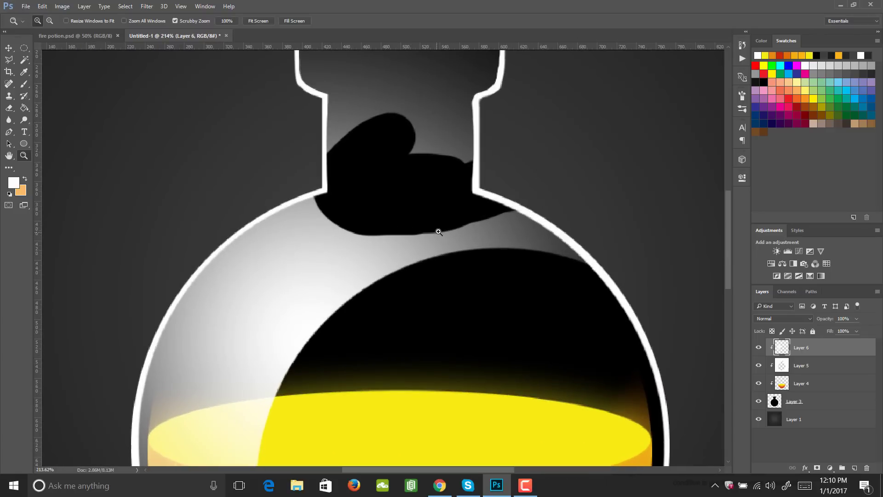
{"action": "key", "text": "e"}
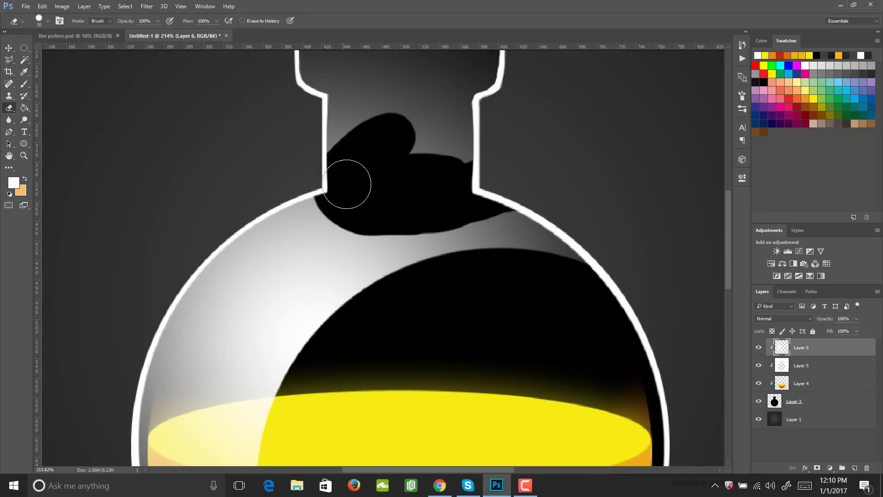
{"action": "mouse_move", "coordinate": [333, 195]}
{"action": "left_mouse_down"}
{"action": "mouse_move", "coordinate": [441, 222]}
{"action": "mouse_move", "coordinate": [657, 189]}
{"action": "mouse_move", "coordinate": [541, 186]}
{"action": "mouse_move", "coordinate": [488, 259]}
{"action": "mouse_move", "coordinate": [586, 229]}
{"action": "mouse_move", "coordinate": [647, 249]}
{"action": "mouse_move", "coordinate": [322, 146]}
{"action": "mouse_move", "coordinate": [494, 145]}
{"action": "left_mouse_up"}
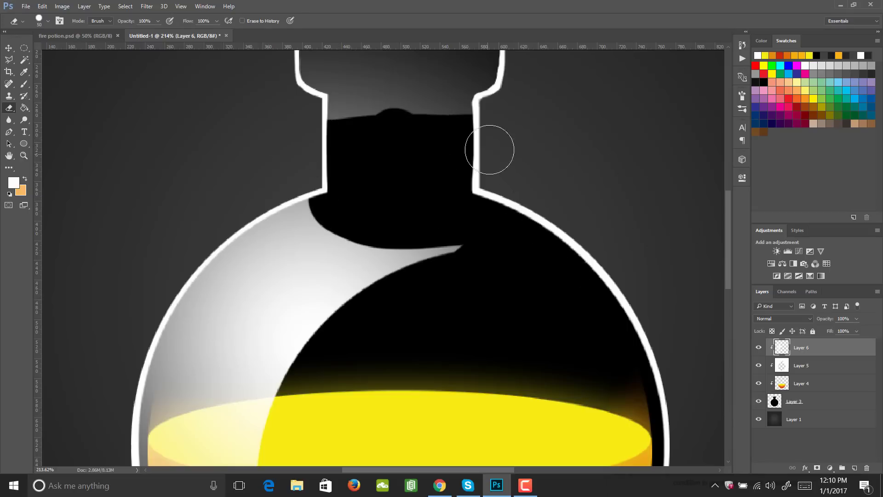
- Erase the remaining white glow from the upper neck and the bottle's lip
{"action": "key", "text": "z"}
{"action": "mouse_move", "coordinate": [423, 183]}
{"action": "left_mouse_down"}
{"action": "mouse_move", "coordinate": [372, 188]}
{"action": "mouse_move", "coordinate": [459, 186]}
{"action": "left_mouse_up"}
{"action": "key", "text": "e"}
{"action": "mouse_move", "coordinate": [371, 147]}
{"action": "left_mouse_down"}
{"action": "mouse_move", "coordinate": [465, 143]}
{"action": "mouse_move", "coordinate": [420, 112]}
{"action": "mouse_move", "coordinate": [357, 105]}
{"action": "left_mouse_up"}
- Trim the white highlight's pointed tip with a 30 px hard Eraser and switch the Eraser to a soft round tip
{"action": "key", "text": "bracketleft"}
{"action": "key", "text": "bracketleft"}
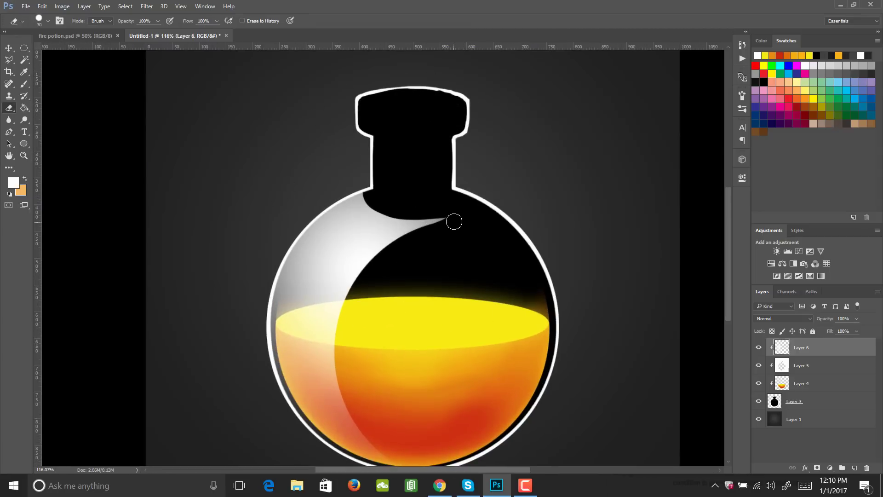
{"action": "left_click", "coordinate": [743, 94]}
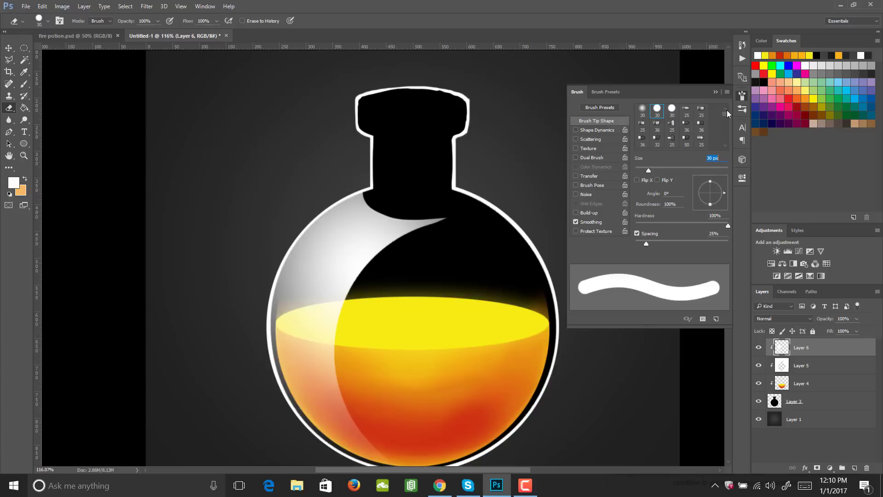
{"action": "left_click", "coordinate": [646, 111]}
{"action": "left_click", "coordinate": [743, 95]}
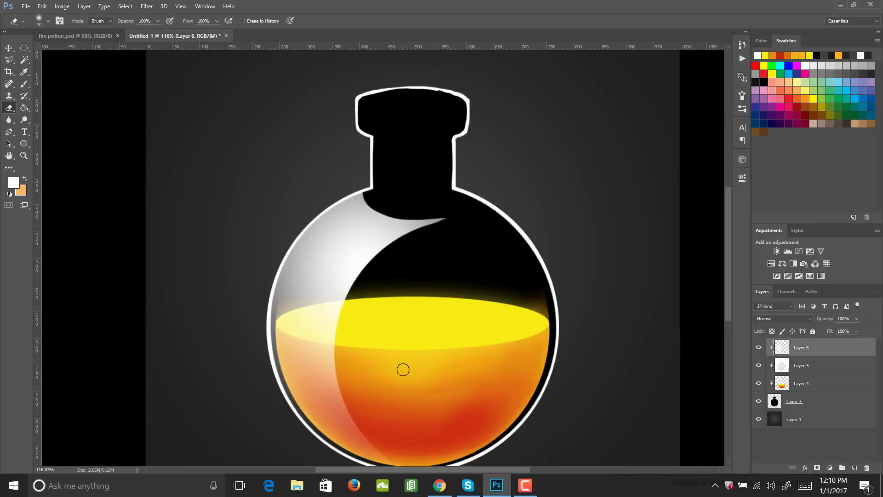
- Try to fade the lower part of the left highlight over the liquid with a 900 px soft Eraser
{"action": "left_click_drag", "start_coordinate": [403, 369], "coordinate": [383, 375]}
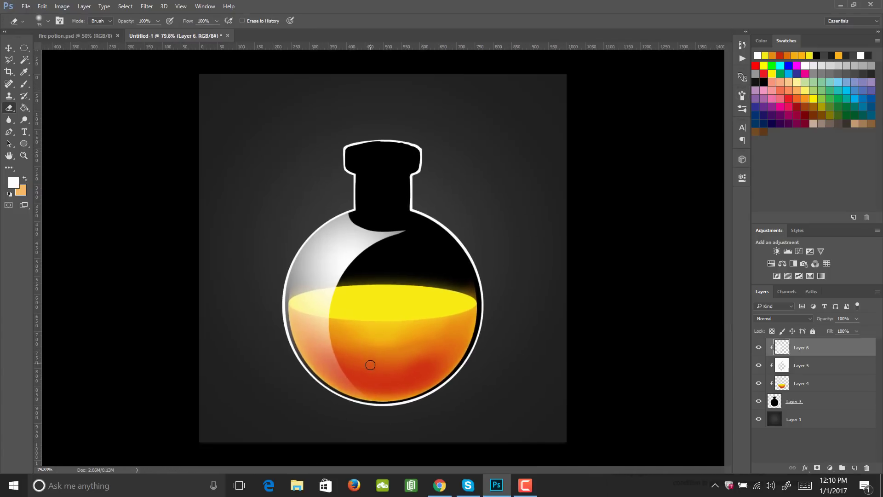
{"action": "key", "text": "bracketright"}
{"action": "key", "text": "bracketright"}
{"action": "key", "text": "bracketright"}
{"action": "key", "text": "bracketright"}
{"action": "key", "text": "bracketright"}
{"action": "key", "text": "bracketright"}
{"action": "key", "text": "bracketright"}
{"action": "key", "text": "bracketright"}
{"action": "key", "text": "bracketright"}
{"action": "key", "text": "bracketright"}
{"action": "key", "text": "bracketright"}
{"action": "key", "text": "bracketright"}
{"action": "key", "text": "bracketright"}
{"action": "key", "text": "bracketright"}
{"action": "key", "text": "bracketright"}
{"action": "key", "text": "bracketright"}
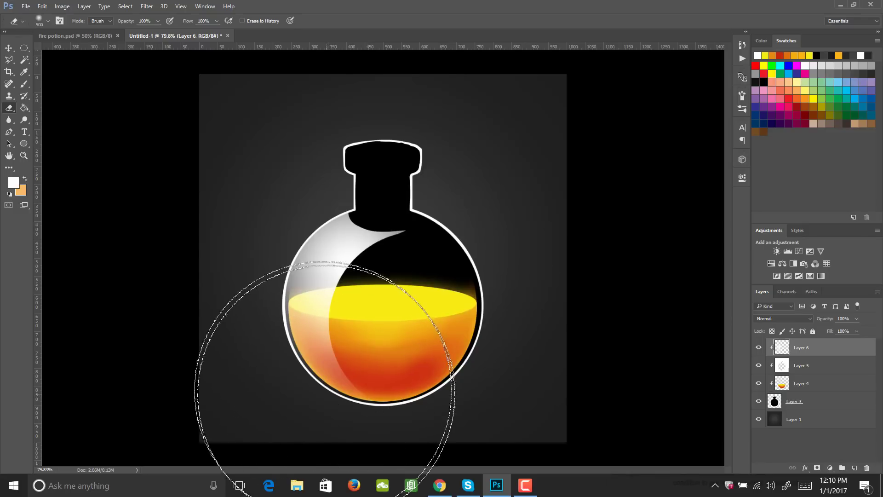
{"action": "left_click", "coordinate": [313, 382]}
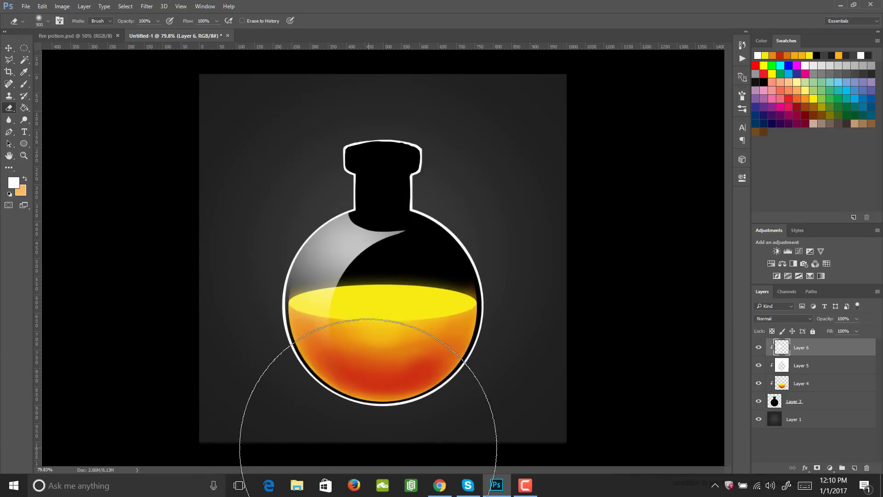
{"action": "key", "text": "ctrl+z"}
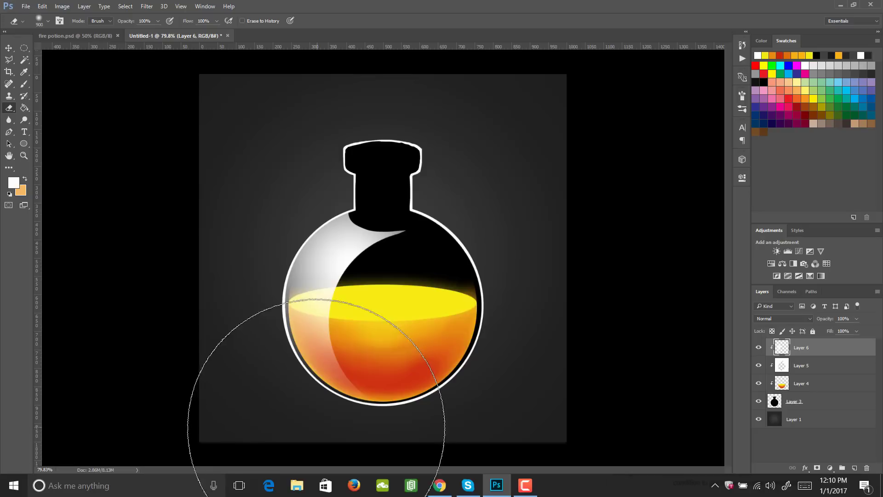
{"action": "left_click", "coordinate": [316, 429]}
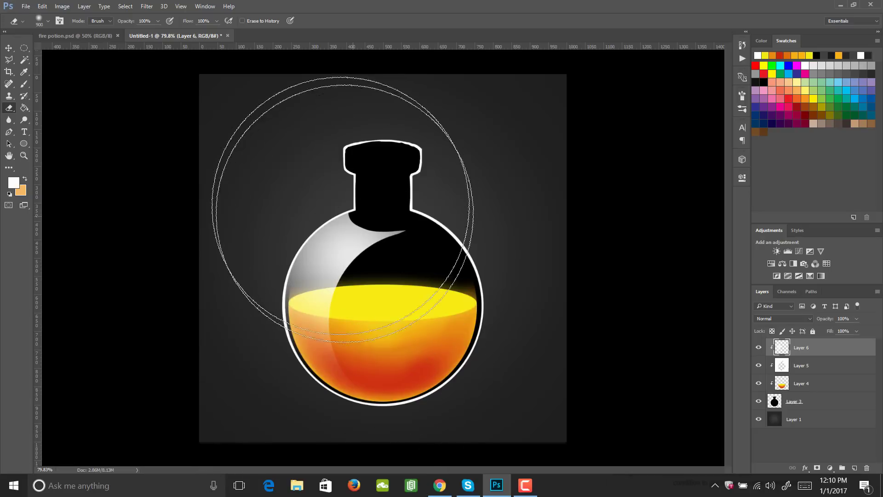
- Fade the lower end of the left highlight over the liquid with a 500 px soft Eraser
{"action": "key", "text": "bracketleft"}
{"action": "key", "text": "bracketleft"}
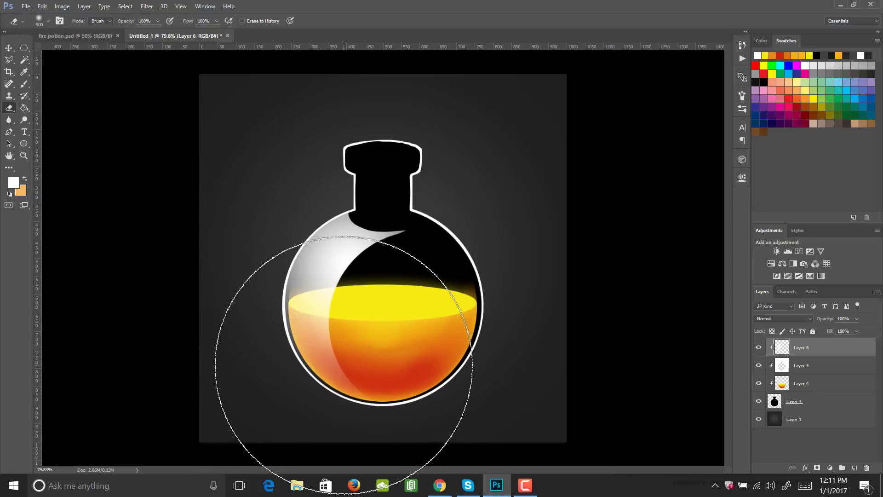
{"action": "key", "text": "bracketleft"}
{"action": "key", "text": "bracketleft"}
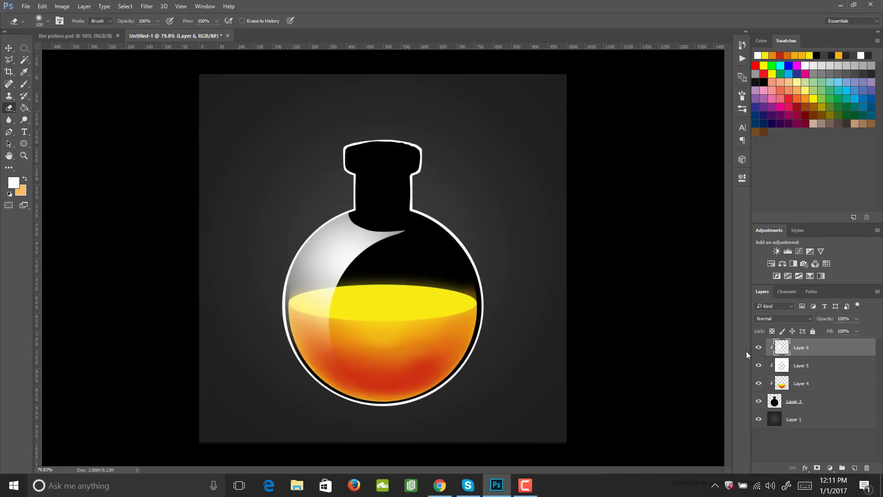
- Add a clipped layer above Layer 5 and paint a soft white glow on the bottle's lower right with a 700 px brush
{"action": "left_click", "coordinate": [817, 366]}
{"action": "left_click", "coordinate": [854, 467]}
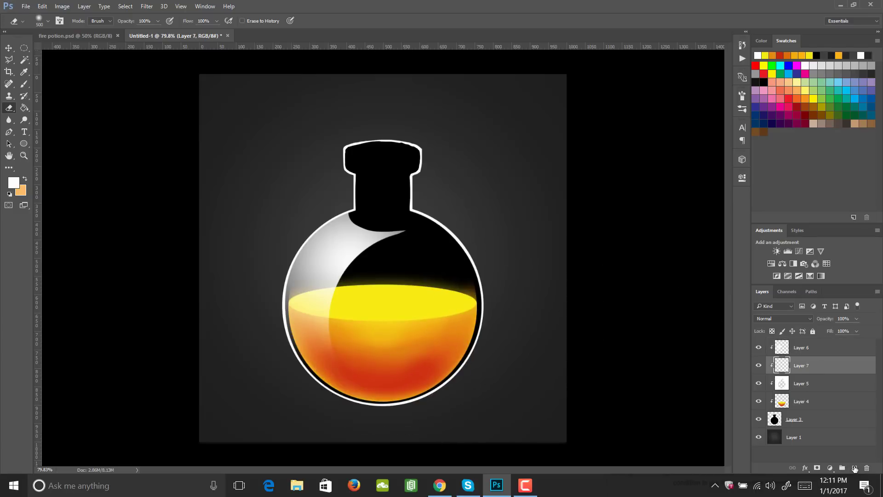
{"action": "key", "text": "z"}
{"action": "left_click_drag", "start_coordinate": [434, 298], "coordinate": [498, 304]}
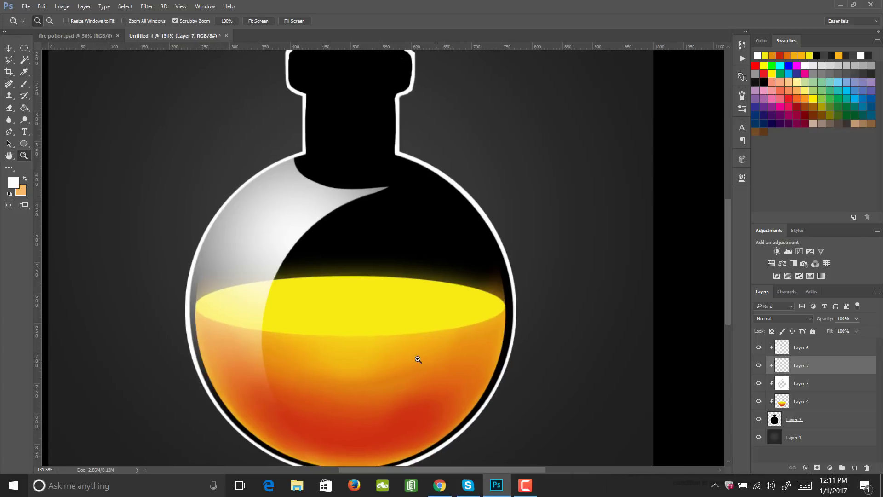
{"action": "left_click_drag", "start_coordinate": [418, 359], "coordinate": [422, 367]}
{"action": "key", "text": "b"}
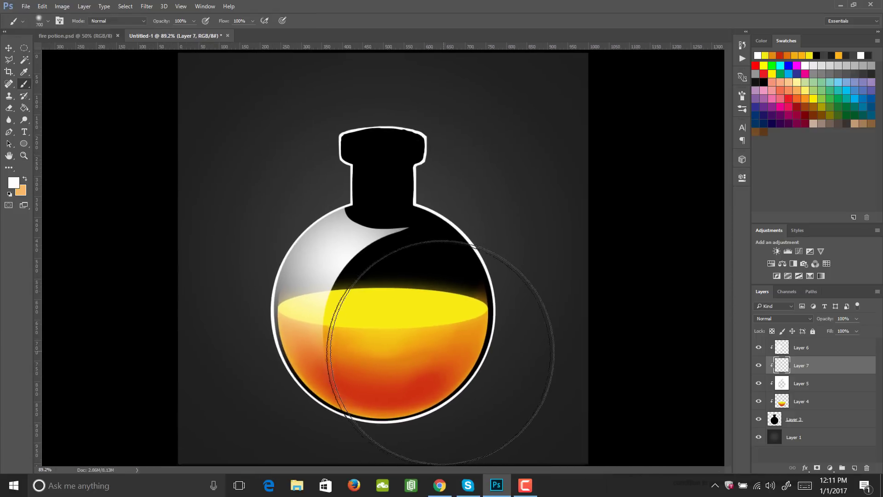
{"action": "left_click", "coordinate": [432, 353]}
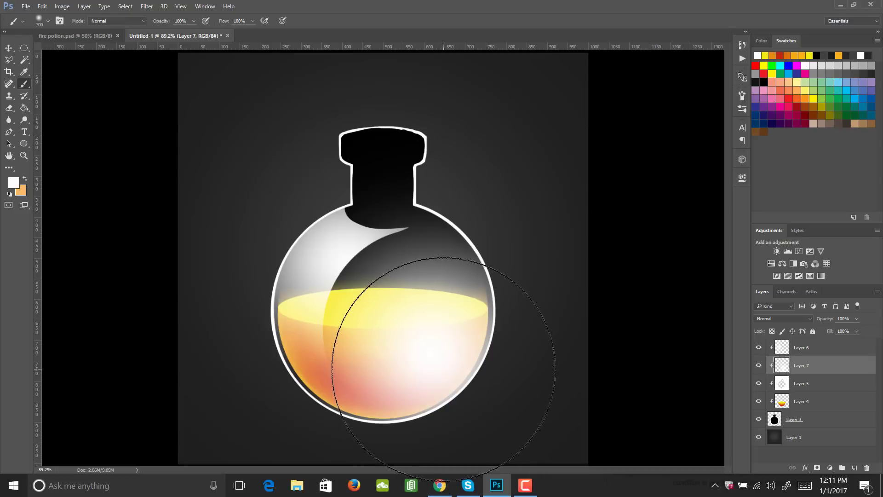
- Erase the upper-left part of the new glow with a 500 px hard round Eraser, leaving a crescent along the bottle's right side
{"action": "key", "text": "e"}
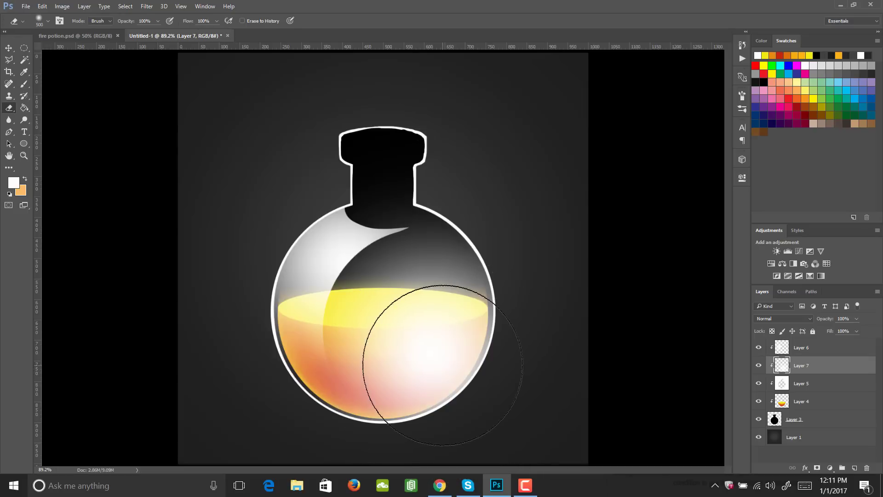
{"action": "left_click", "coordinate": [742, 97]}
{"action": "left_click", "coordinate": [741, 96]}
{"action": "key", "text": "bracketright"}
{"action": "key", "text": "bracketright"}
{"action": "key", "text": "bracketright"}
{"action": "key", "text": "bracketright"}
{"action": "key", "text": "bracketright"}
{"action": "key", "text": "bracketright"}
{"action": "key", "text": "bracketright"}
{"action": "key", "text": "bracketright"}
{"action": "key", "text": "bracketright"}
{"action": "key", "text": "bracketright"}
{"action": "key", "text": "bracketright"}
{"action": "key", "text": "bracketright"}
{"action": "key", "text": "bracketright"}
{"action": "key", "text": "bracketright"}
{"action": "key", "text": "bracketright"}
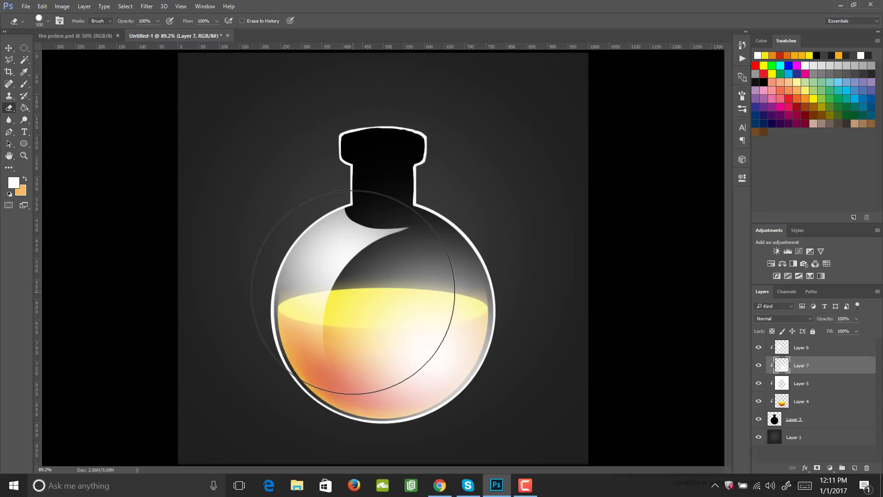
{"action": "left_click", "coordinate": [354, 287]}
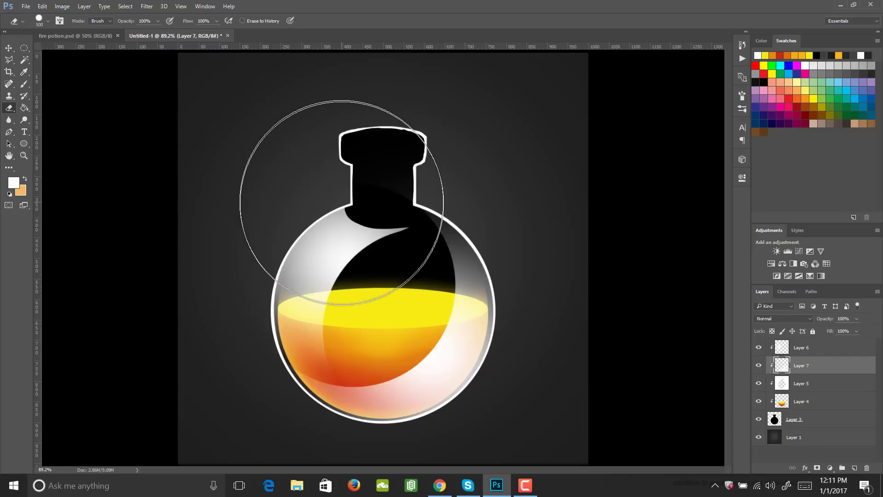
- Fade the upper and lower ends of the right-side crescent with a 600 px soft Eraser
{"action": "left_click", "coordinate": [741, 95]}
{"action": "left_click", "coordinate": [742, 96]}
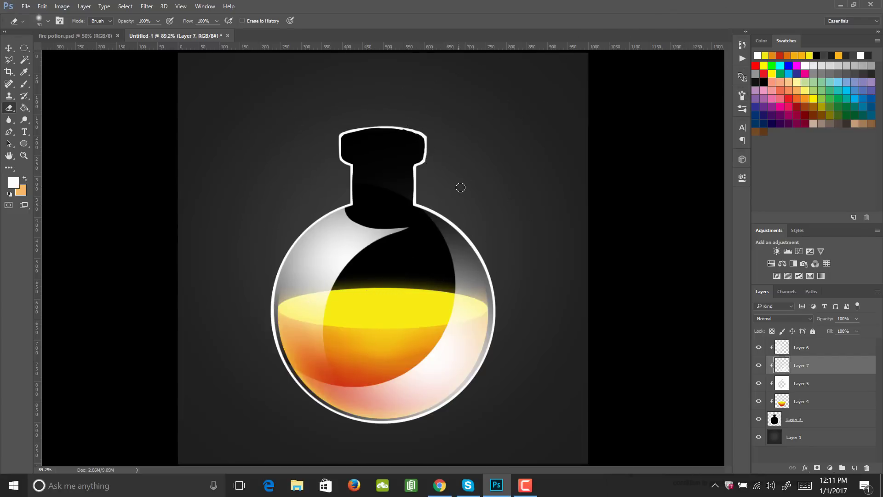
{"action": "key", "text": "bracketright"}
{"action": "key", "text": "bracketright"}
{"action": "key", "text": "bracketright"}
{"action": "key", "text": "bracketright"}
{"action": "key", "text": "bracketright"}
{"action": "key", "text": "bracketright"}
{"action": "key", "text": "bracketright"}
{"action": "key", "text": "bracketright"}
{"action": "key", "text": "bracketright"}
{"action": "key", "text": "bracketright"}
{"action": "key", "text": "bracketright"}
{"action": "key", "text": "bracketright"}
{"action": "key", "text": "bracketright"}
{"action": "key", "text": "bracketright"}
{"action": "key", "text": "bracketright"}
{"action": "key", "text": "bracketright"}
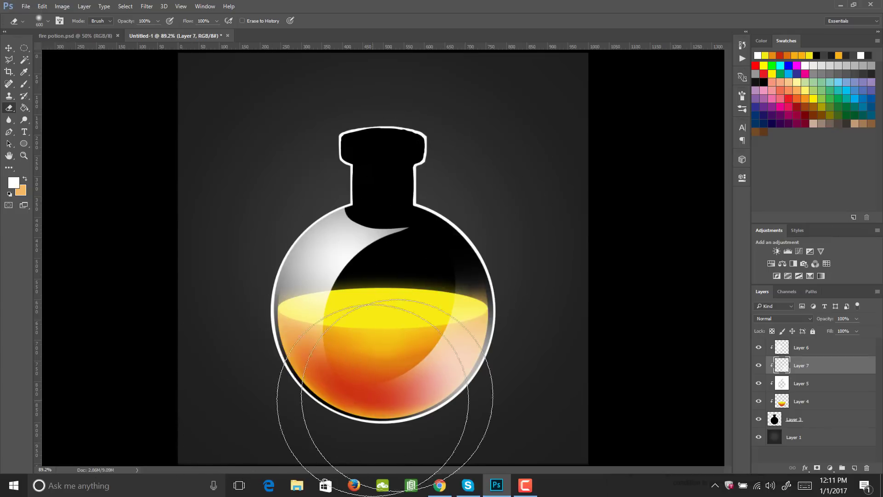
- Move the right-side crescent highlight outward, close to the lower-right edge of the glass
{"action": "key", "text": "v"}
{"action": "left_click_drag", "start_coordinate": [435, 385], "coordinate": [451, 389]}
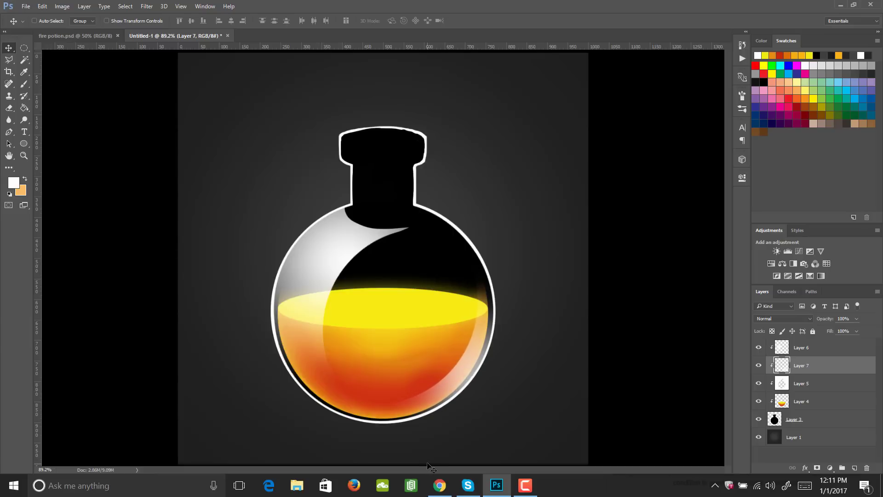
{"action": "key", "text": "z"}
{"action": "left_click_drag", "start_coordinate": [394, 325], "coordinate": [443, 362]}
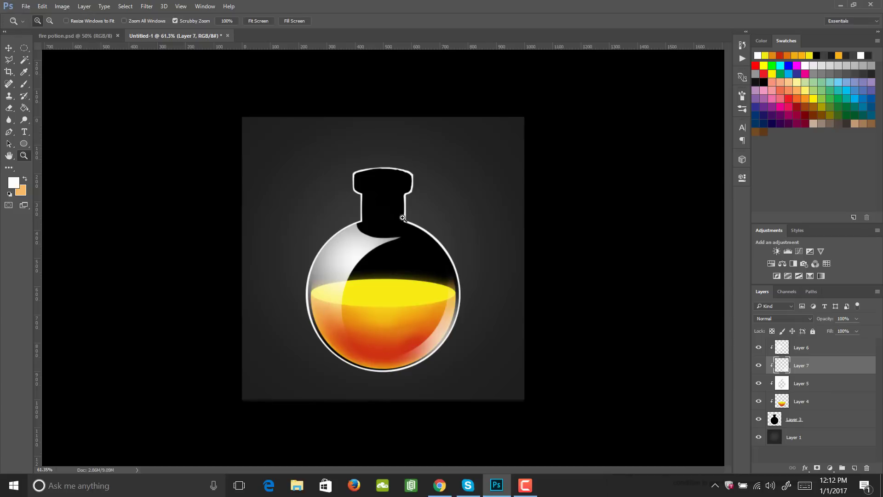
- Add a clipped layer above Layer 7 for the neck highlights and choose the 25 px bristle brush tip
{"action": "left_click_drag", "start_coordinate": [388, 212], "coordinate": [420, 218]}
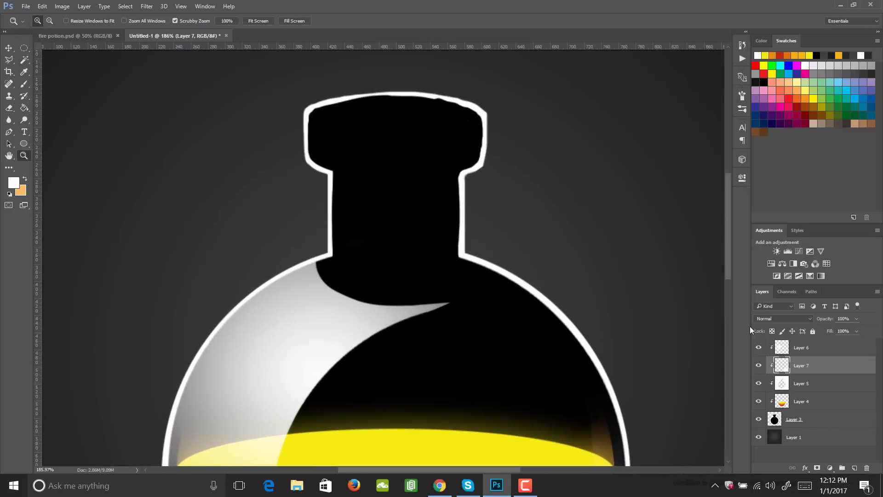
{"action": "left_click", "coordinate": [853, 468]}
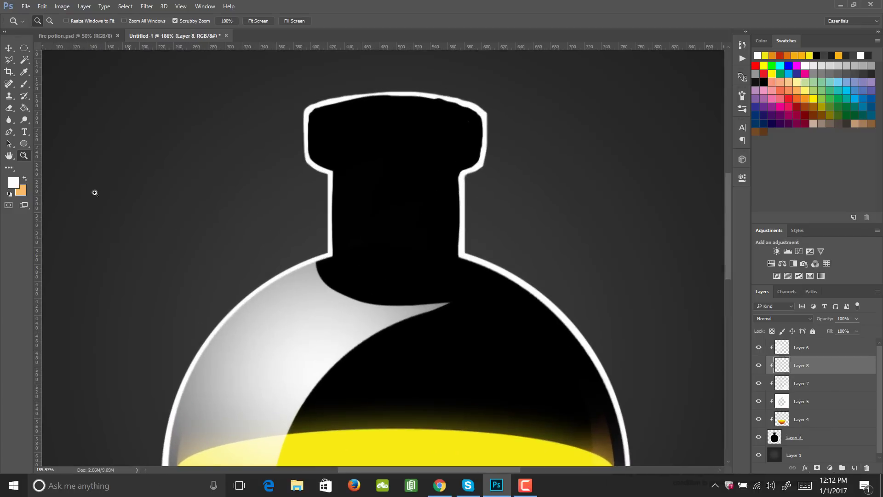
{"action": "key", "text": "b"}
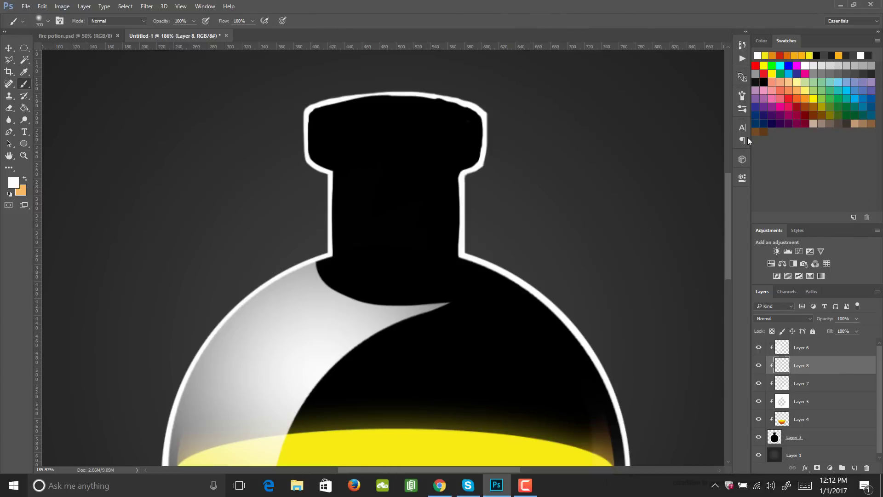
{"action": "left_click", "coordinate": [742, 95]}
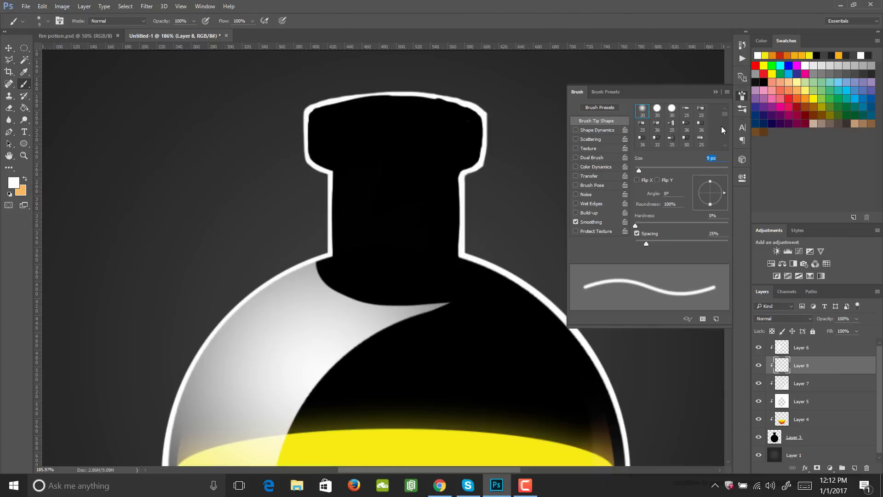
{"action": "left_click", "coordinate": [686, 112]}
{"action": "left_click", "coordinate": [745, 97]}
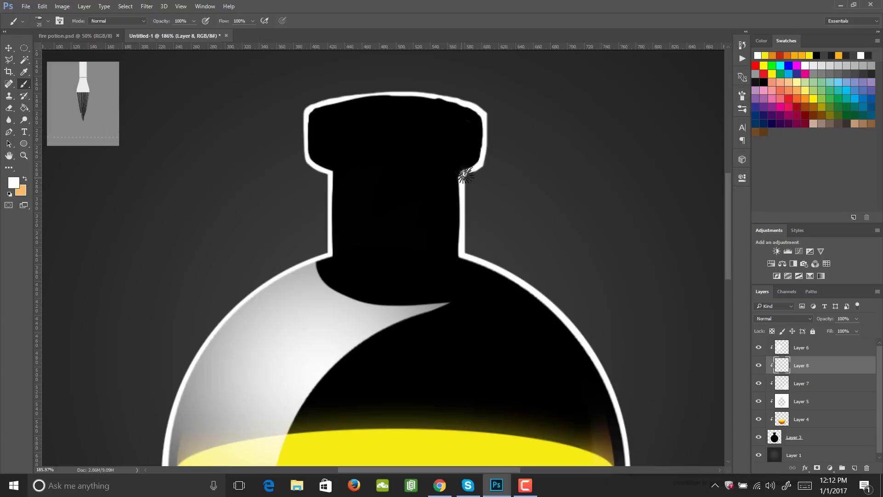
- Paint thin white strokes along both sides of the lip's lower edge with a smaller bristle brush at 10% opacity
{"action": "key", "text": "bracketleft"}
{"action": "key", "text": "bracketleft"}
{"action": "key", "text": "bracketleft"}
{"action": "key", "text": "bracketleft"}
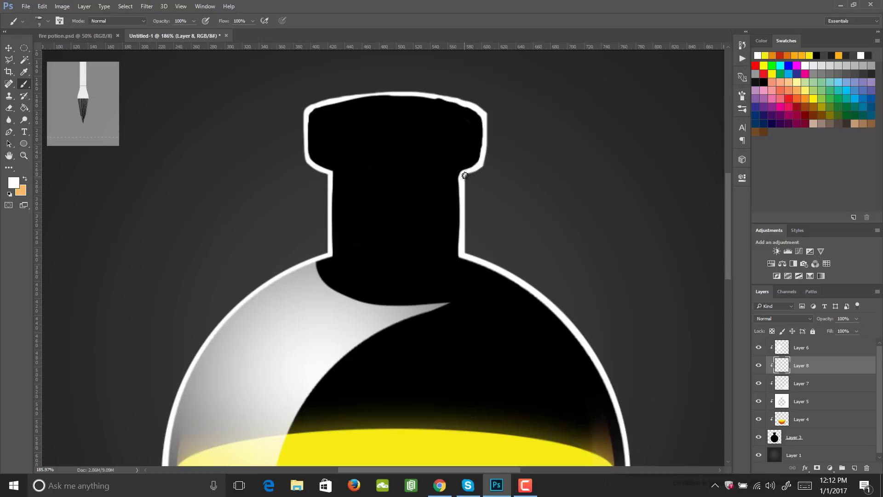
{"action": "key", "text": "1"}
{"action": "mouse_move", "coordinate": [425, 176]}
{"action": "left_mouse_down"}
{"action": "mouse_move", "coordinate": [489, 160]}
{"action": "mouse_move", "coordinate": [480, 154]}
{"action": "left_mouse_up"}
{"action": "left_click_drag", "start_coordinate": [352, 176], "coordinate": [309, 159]}
{"action": "left_click_drag", "start_coordinate": [357, 176], "coordinate": [309, 160]}
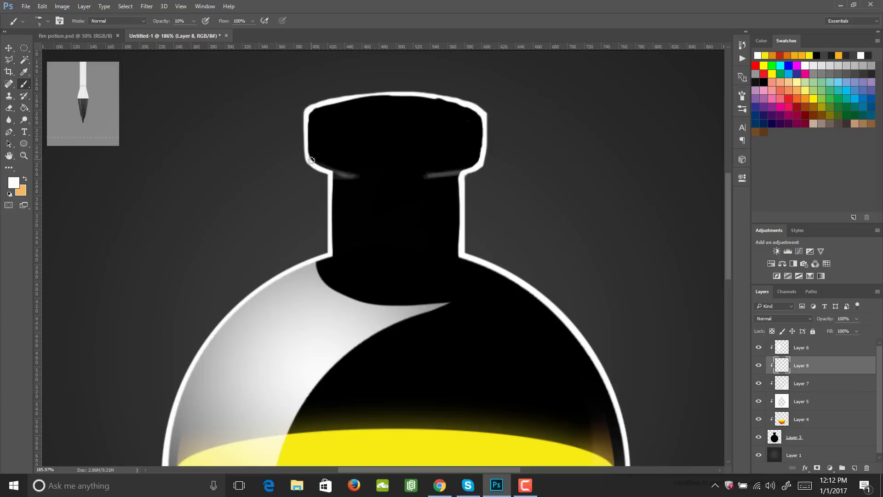
{"action": "left_click_drag", "start_coordinate": [370, 176], "coordinate": [317, 165]}
{"action": "mouse_move", "coordinate": [422, 176]}
{"action": "left_mouse_down"}
{"action": "mouse_move", "coordinate": [473, 177]}
{"action": "mouse_move", "coordinate": [519, 154]}
{"action": "mouse_move", "coordinate": [488, 179]}
{"action": "left_mouse_up"}
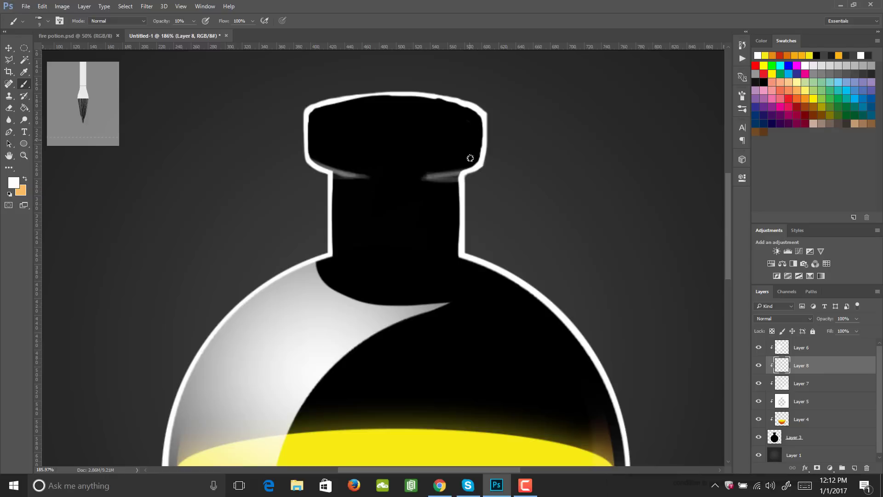
- Paint two faint vertical white reflections side by side on the right part of the bottle's lip
{"action": "left_click_drag", "start_coordinate": [468, 123], "coordinate": [467, 168]}
{"action": "left_click_drag", "start_coordinate": [449, 123], "coordinate": [448, 175]}
{"action": "mouse_move", "coordinate": [467, 125]}
{"action": "left_mouse_down"}
{"action": "mouse_move", "coordinate": [461, 174]}
{"action": "mouse_move", "coordinate": [449, 127]}
{"action": "mouse_move", "coordinate": [449, 175]}
{"action": "left_mouse_up"}
{"action": "mouse_move", "coordinate": [443, 128]}
{"action": "left_mouse_down"}
{"action": "mouse_move", "coordinate": [448, 170]}
{"action": "mouse_move", "coordinate": [444, 128]}
{"action": "left_mouse_up"}
{"action": "key", "text": "ctrl+z"}
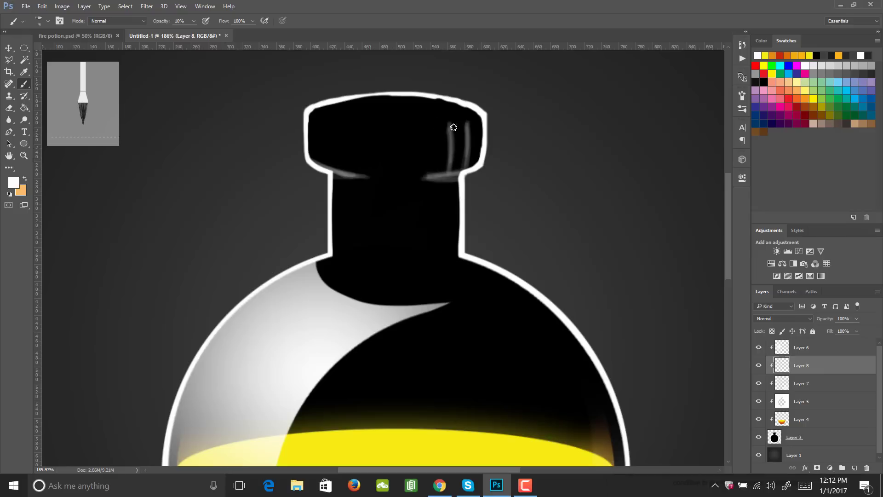
{"action": "left_click_drag", "start_coordinate": [467, 127], "coordinate": [466, 163]}
{"action": "mouse_move", "coordinate": [450, 125]}
{"action": "left_mouse_down"}
{"action": "mouse_move", "coordinate": [449, 170]}
{"action": "mouse_move", "coordinate": [464, 171]}
{"action": "left_mouse_up"}
{"action": "left_click_drag", "start_coordinate": [450, 124], "coordinate": [448, 172]}
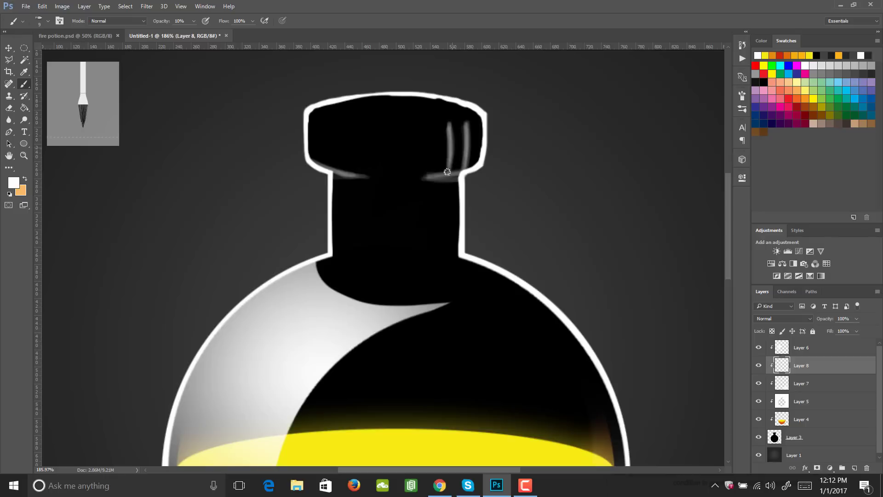
- Paint curved white strokes inward from both ends of the lip's upper rim and extend a faint line across its lower edge
{"action": "mouse_move", "coordinate": [311, 112]}
{"action": "left_mouse_down"}
{"action": "mouse_move", "coordinate": [344, 122]}
{"action": "mouse_move", "coordinate": [314, 110]}
{"action": "mouse_move", "coordinate": [375, 124]}
{"action": "left_mouse_up"}
{"action": "mouse_move", "coordinate": [322, 104]}
{"action": "left_mouse_down"}
{"action": "mouse_move", "coordinate": [312, 111]}
{"action": "mouse_move", "coordinate": [356, 122]}
{"action": "left_mouse_up"}
{"action": "left_click_drag", "start_coordinate": [479, 119], "coordinate": [422, 124]}
{"action": "left_click_drag", "start_coordinate": [481, 116], "coordinate": [416, 123]}
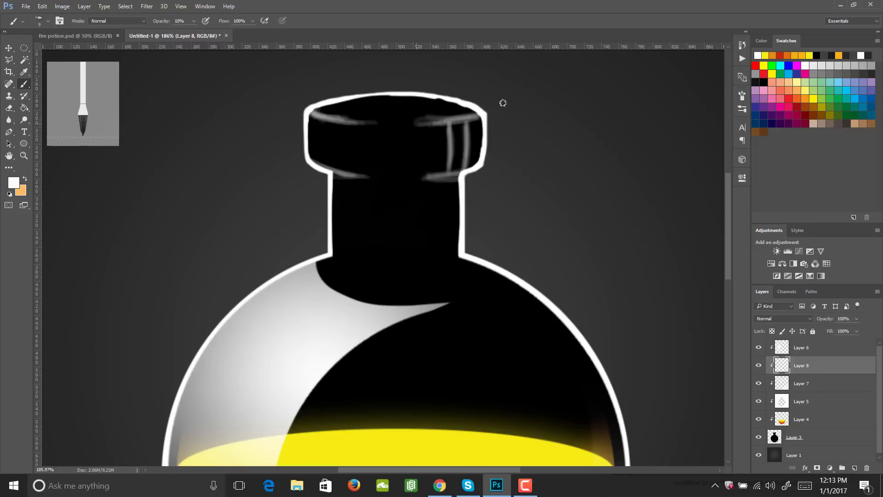
{"action": "left_click_drag", "start_coordinate": [481, 116], "coordinate": [415, 123]}
{"action": "left_click_drag", "start_coordinate": [309, 112], "coordinate": [387, 122]}
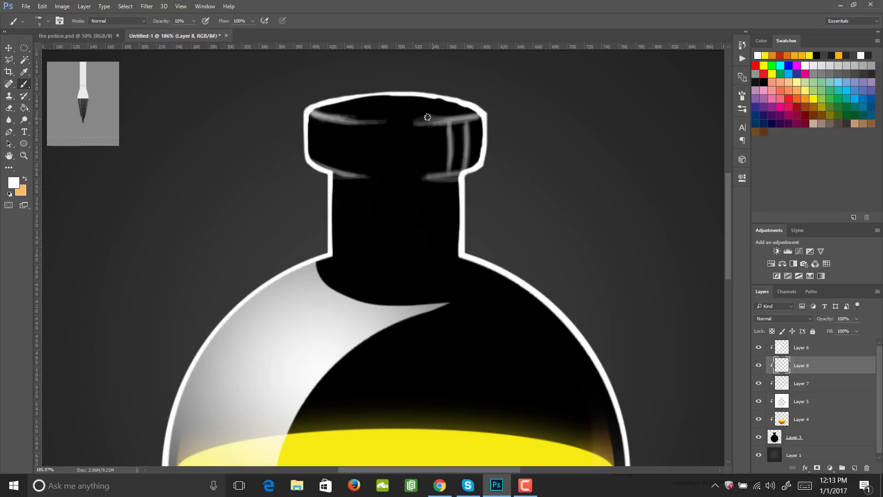
{"action": "left_click_drag", "start_coordinate": [489, 115], "coordinate": [404, 122]}
{"action": "left_click_drag", "start_coordinate": [316, 167], "coordinate": [460, 178]}
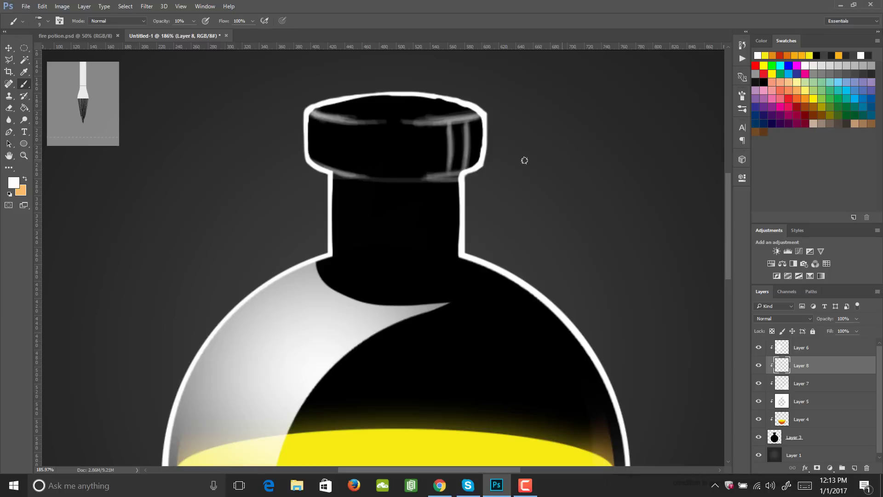
- Paint a curved white reflection down the left part of the bottle's lip, sweeping inward along the lower edge
{"action": "mouse_move", "coordinate": [317, 148]}
{"action": "left_mouse_down"}
{"action": "mouse_move", "coordinate": [307, 144]}
{"action": "mouse_move", "coordinate": [318, 168]}
{"action": "mouse_move", "coordinate": [313, 127]}
{"action": "mouse_move", "coordinate": [342, 165]}
{"action": "left_mouse_up"}
{"action": "mouse_move", "coordinate": [337, 133]}
{"action": "left_mouse_down"}
{"action": "mouse_move", "coordinate": [348, 152]}
{"action": "mouse_move", "coordinate": [342, 165]}
{"action": "mouse_move", "coordinate": [336, 137]}
{"action": "mouse_move", "coordinate": [322, 132]}
{"action": "mouse_move", "coordinate": [357, 173]}
{"action": "mouse_move", "coordinate": [340, 168]}
{"action": "mouse_move", "coordinate": [411, 174]}
{"action": "left_mouse_up"}
{"action": "left_click_drag", "start_coordinate": [332, 140], "coordinate": [395, 172]}
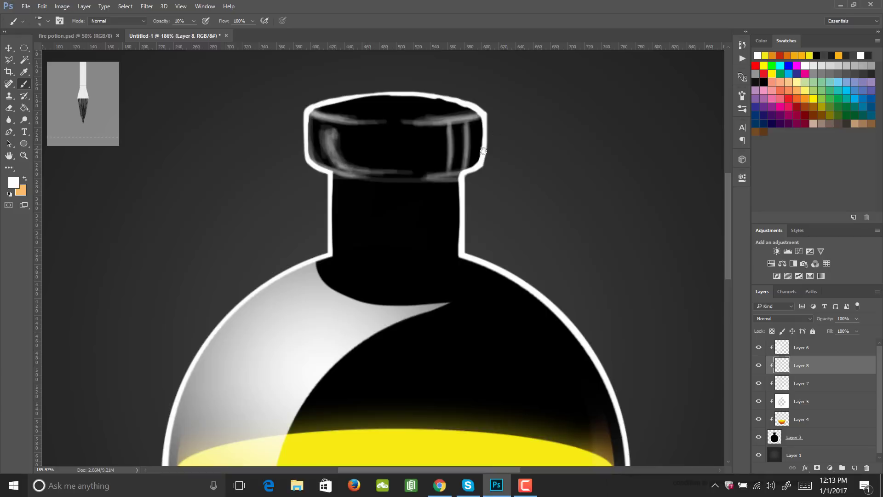
- Paint a faint white patch and crossing strokes over the vertical reflections on the right part of the bottle's lip
{"action": "left_click_drag", "start_coordinate": [476, 155], "coordinate": [452, 158]}
{"action": "mouse_move", "coordinate": [425, 126]}
{"action": "left_mouse_down"}
{"action": "mouse_move", "coordinate": [450, 141]}
{"action": "mouse_move", "coordinate": [480, 127]}
{"action": "mouse_move", "coordinate": [424, 129]}
{"action": "mouse_move", "coordinate": [432, 140]}
{"action": "mouse_move", "coordinate": [470, 125]}
{"action": "mouse_move", "coordinate": [479, 133]}
{"action": "mouse_move", "coordinate": [419, 128]}
{"action": "mouse_move", "coordinate": [425, 144]}
{"action": "mouse_move", "coordinate": [448, 127]}
{"action": "mouse_move", "coordinate": [456, 139]}
{"action": "mouse_move", "coordinate": [473, 126]}
{"action": "mouse_move", "coordinate": [427, 126]}
{"action": "mouse_move", "coordinate": [429, 143]}
{"action": "mouse_move", "coordinate": [473, 126]}
{"action": "mouse_move", "coordinate": [448, 133]}
{"action": "mouse_move", "coordinate": [428, 125]}
{"action": "mouse_move", "coordinate": [426, 133]}
{"action": "mouse_move", "coordinate": [459, 118]}
{"action": "mouse_move", "coordinate": [467, 142]}
{"action": "left_mouse_up"}
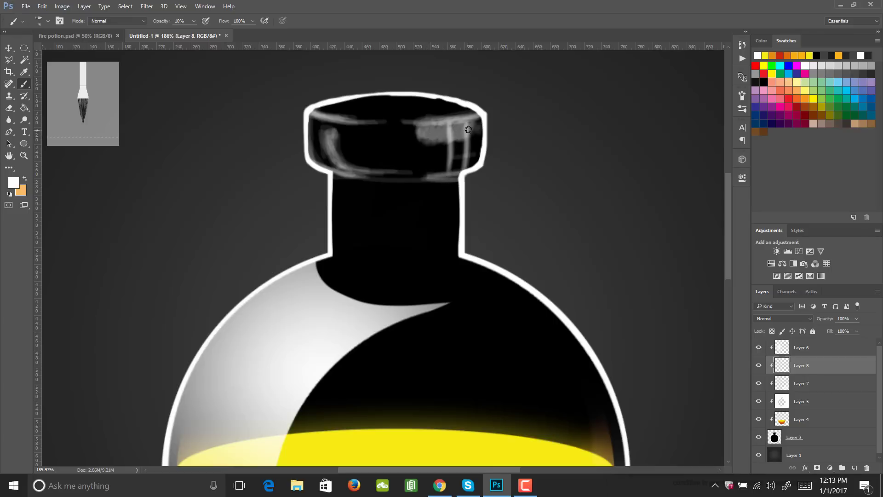
{"action": "left_click_drag", "start_coordinate": [422, 138], "coordinate": [477, 121]}
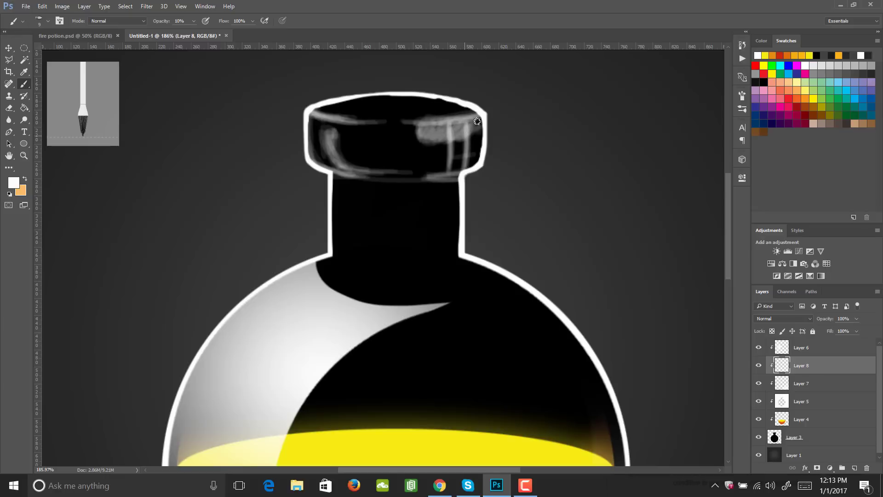
- Lighten the lip's oval top surface with faint white strokes and connect the highlight along its front rim
{"action": "mouse_move", "coordinate": [422, 102]}
{"action": "left_mouse_down"}
{"action": "mouse_move", "coordinate": [392, 120]}
{"action": "mouse_move", "coordinate": [326, 107]}
{"action": "mouse_move", "coordinate": [371, 97]}
{"action": "mouse_move", "coordinate": [475, 109]}
{"action": "mouse_move", "coordinate": [345, 119]}
{"action": "mouse_move", "coordinate": [368, 97]}
{"action": "mouse_move", "coordinate": [465, 124]}
{"action": "mouse_move", "coordinate": [327, 109]}
{"action": "left_mouse_up"}
{"action": "mouse_move", "coordinate": [445, 114]}
{"action": "left_mouse_down"}
{"action": "mouse_move", "coordinate": [368, 98]}
{"action": "mouse_move", "coordinate": [311, 113]}
{"action": "mouse_move", "coordinate": [457, 95]}
{"action": "left_mouse_up"}
{"action": "mouse_move", "coordinate": [381, 122]}
{"action": "left_mouse_down"}
{"action": "mouse_move", "coordinate": [338, 102]}
{"action": "mouse_move", "coordinate": [490, 131]}
{"action": "mouse_move", "coordinate": [415, 85]}
{"action": "mouse_move", "coordinate": [345, 111]}
{"action": "mouse_move", "coordinate": [420, 94]}
{"action": "mouse_move", "coordinate": [386, 120]}
{"action": "mouse_move", "coordinate": [465, 109]}
{"action": "mouse_move", "coordinate": [452, 122]}
{"action": "mouse_move", "coordinate": [374, 90]}
{"action": "mouse_move", "coordinate": [389, 114]}
{"action": "mouse_move", "coordinate": [486, 100]}
{"action": "mouse_move", "coordinate": [406, 117]}
{"action": "left_mouse_up"}
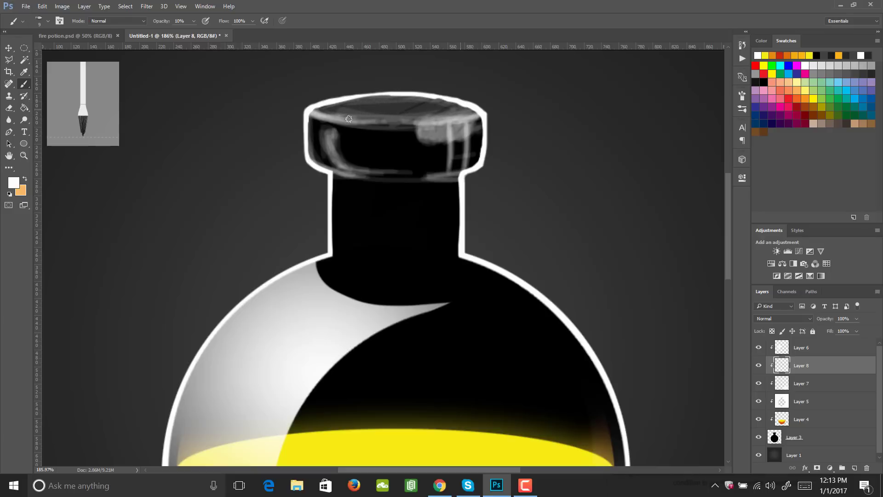
{"action": "left_click_drag", "start_coordinate": [349, 119], "coordinate": [319, 108]}
- Paint faint vertical white bands down both sides of the neck, curving inward at its base
{"action": "mouse_move", "coordinate": [341, 197]}
{"action": "left_mouse_down"}
{"action": "mouse_move", "coordinate": [340, 182]}
{"action": "mouse_move", "coordinate": [342, 220]}
{"action": "left_mouse_up"}
{"action": "mouse_move", "coordinate": [346, 187]}
{"action": "left_mouse_down"}
{"action": "mouse_move", "coordinate": [348, 256]}
{"action": "mouse_move", "coordinate": [363, 179]}
{"action": "mouse_move", "coordinate": [359, 207]}
{"action": "left_mouse_up"}
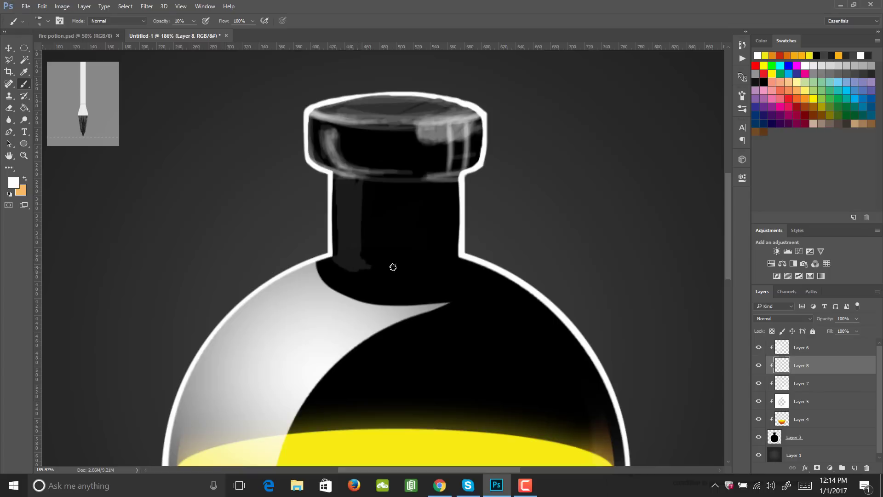
{"action": "left_click_drag", "start_coordinate": [461, 258], "coordinate": [449, 268]}
{"action": "left_click_drag", "start_coordinate": [452, 215], "coordinate": [445, 267]}
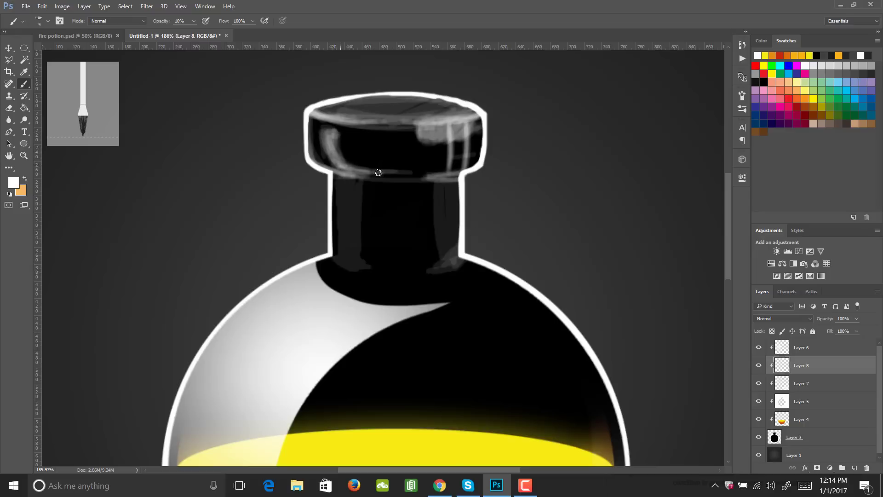
- Brighten the lip's curved left reflection, right-hand reflections, rim and lower edge, and strengthen the white strokes around the neck's base
{"action": "mouse_move", "coordinate": [331, 132]}
{"action": "left_mouse_down"}
{"action": "mouse_move", "coordinate": [344, 168]}
{"action": "mouse_move", "coordinate": [335, 156]}
{"action": "mouse_move", "coordinate": [335, 166]}
{"action": "left_mouse_up"}
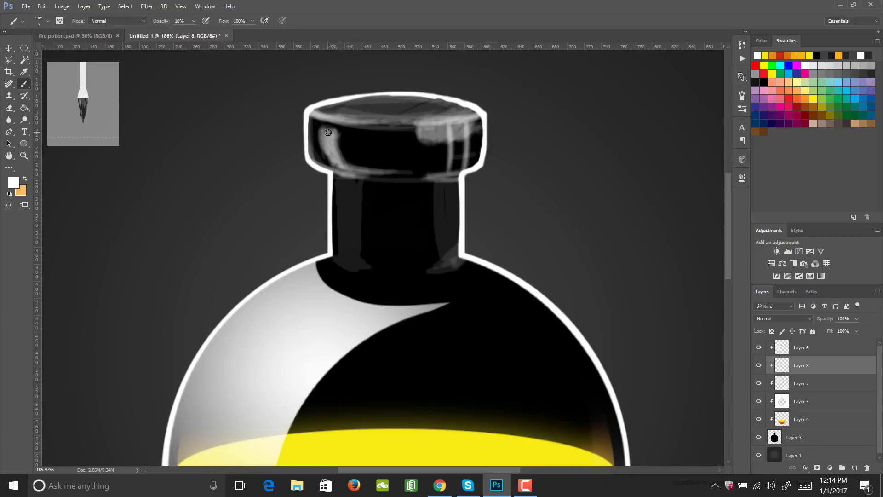
{"action": "mouse_move", "coordinate": [327, 132]}
{"action": "left_mouse_down"}
{"action": "mouse_move", "coordinate": [329, 152]}
{"action": "mouse_move", "coordinate": [344, 168]}
{"action": "left_mouse_up"}
{"action": "mouse_move", "coordinate": [431, 125]}
{"action": "left_mouse_down"}
{"action": "mouse_move", "coordinate": [426, 135]}
{"action": "mouse_move", "coordinate": [478, 138]}
{"action": "mouse_move", "coordinate": [482, 150]}
{"action": "left_mouse_up"}
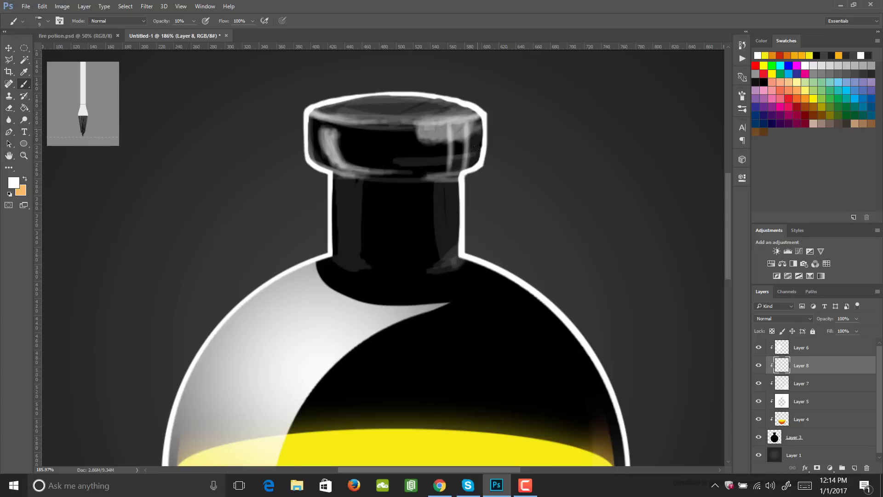
{"action": "mouse_move", "coordinate": [475, 155]}
{"action": "left_mouse_down"}
{"action": "mouse_move", "coordinate": [424, 161]}
{"action": "mouse_move", "coordinate": [436, 176]}
{"action": "mouse_move", "coordinate": [407, 178]}
{"action": "left_mouse_up"}
{"action": "mouse_move", "coordinate": [313, 121]}
{"action": "left_mouse_down"}
{"action": "mouse_move", "coordinate": [345, 172]}
{"action": "mouse_move", "coordinate": [385, 176]}
{"action": "mouse_move", "coordinate": [319, 105]}
{"action": "mouse_move", "coordinate": [322, 117]}
{"action": "mouse_move", "coordinate": [461, 118]}
{"action": "mouse_move", "coordinate": [339, 91]}
{"action": "mouse_move", "coordinate": [479, 121]}
{"action": "mouse_move", "coordinate": [339, 118]}
{"action": "mouse_move", "coordinate": [324, 138]}
{"action": "mouse_move", "coordinate": [331, 169]}
{"action": "mouse_move", "coordinate": [428, 175]}
{"action": "mouse_move", "coordinate": [476, 163]}
{"action": "mouse_move", "coordinate": [400, 177]}
{"action": "mouse_move", "coordinate": [349, 266]}
{"action": "mouse_move", "coordinate": [458, 259]}
{"action": "left_mouse_up"}
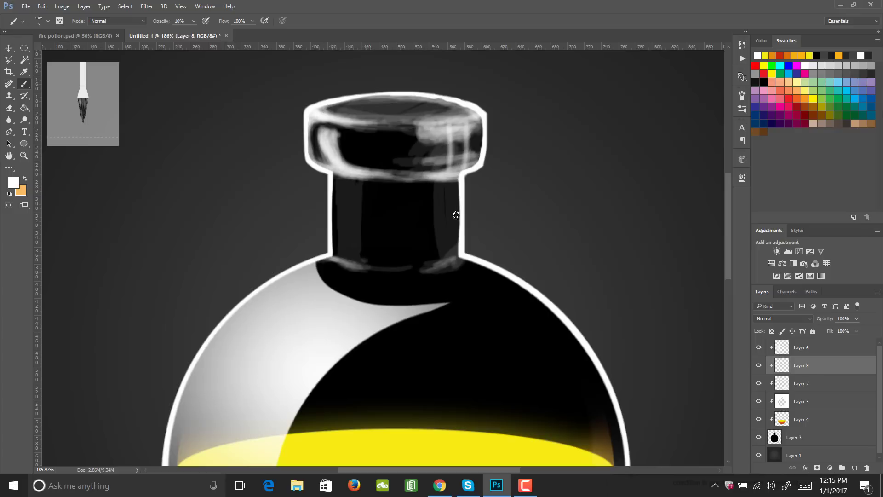
- Paint thin white strokes just inside the outline along the lip's sides, both neck edges and the bottle's shoulders
{"action": "left_click_drag", "start_coordinate": [456, 215], "coordinate": [453, 262]}
{"action": "mouse_move", "coordinate": [432, 177]}
{"action": "left_mouse_down"}
{"action": "mouse_move", "coordinate": [483, 119]}
{"action": "mouse_move", "coordinate": [484, 147]}
{"action": "left_mouse_up"}
{"action": "left_click_drag", "start_coordinate": [312, 129], "coordinate": [313, 162]}
{"action": "left_click_drag", "start_coordinate": [331, 238], "coordinate": [332, 175]}
{"action": "mouse_move", "coordinate": [461, 179]}
{"action": "left_mouse_down"}
{"action": "mouse_move", "coordinate": [461, 255]}
{"action": "mouse_move", "coordinate": [534, 296]}
{"action": "left_mouse_up"}
{"action": "left_click_drag", "start_coordinate": [299, 271], "coordinate": [278, 285]}
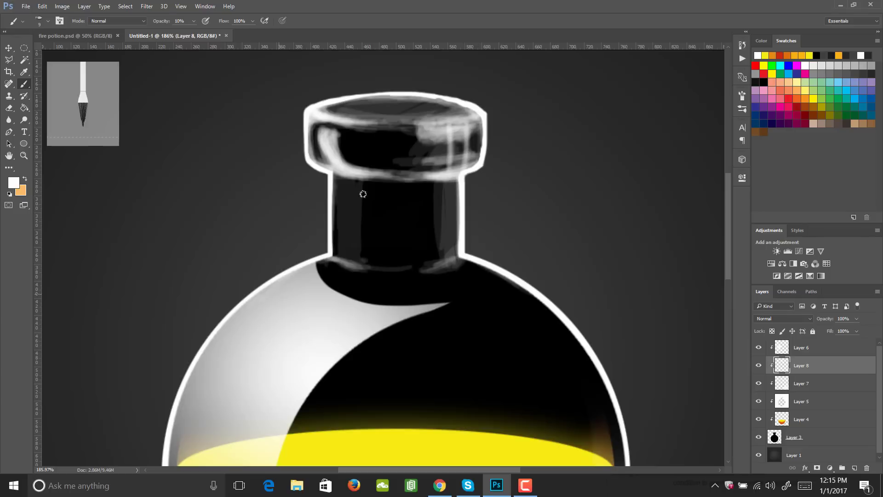
{"action": "left_click_drag", "start_coordinate": [312, 159], "coordinate": [311, 127]}
- Paint soft white shading down both sides of the neck and over the lip's top with the 30 px soft round brush
{"action": "left_click", "coordinate": [742, 95]}
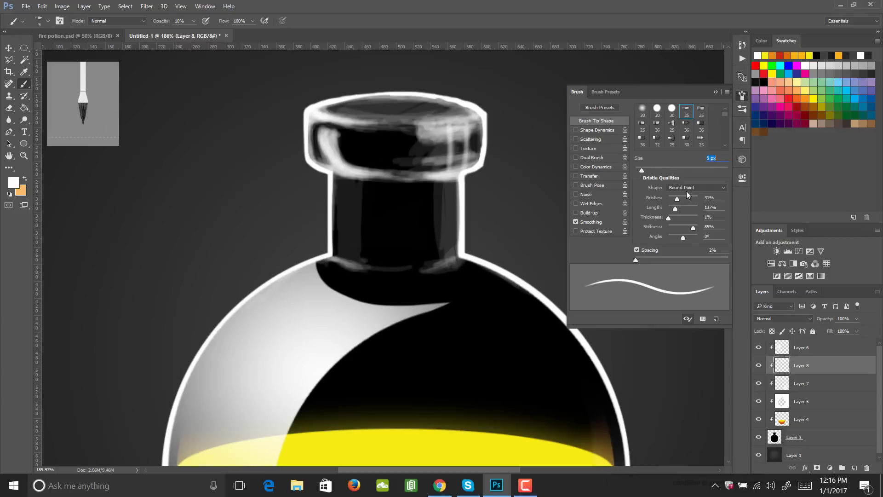
{"action": "left_click", "coordinate": [642, 110]}
{"action": "left_click", "coordinate": [742, 96]}
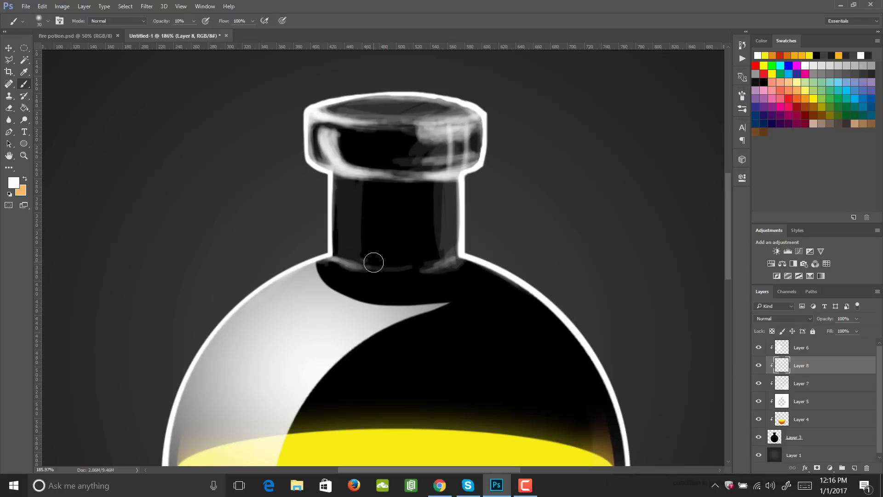
{"action": "mouse_move", "coordinate": [349, 246]}
{"action": "left_mouse_down"}
{"action": "mouse_move", "coordinate": [339, 244]}
{"action": "mouse_move", "coordinate": [356, 181]}
{"action": "mouse_move", "coordinate": [351, 203]}
{"action": "left_mouse_up"}
{"action": "left_click_drag", "start_coordinate": [447, 177], "coordinate": [429, 270]}
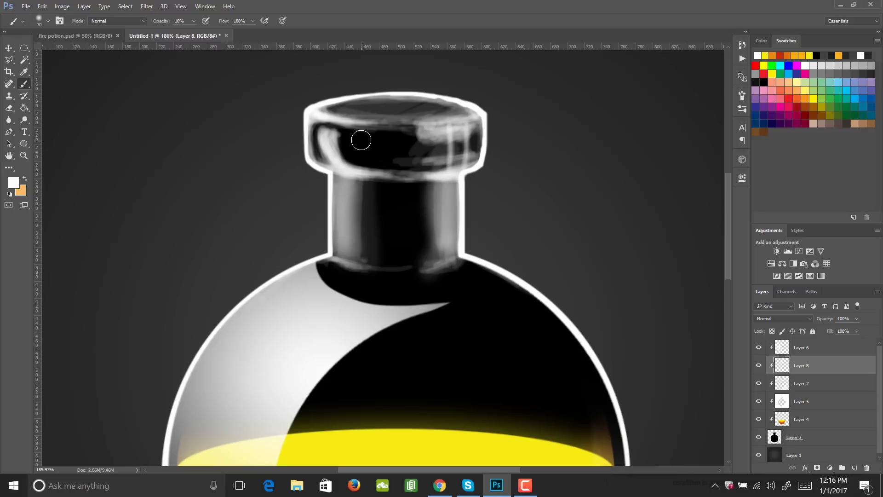
{"action": "mouse_move", "coordinate": [360, 165]}
{"action": "left_mouse_down"}
{"action": "mouse_move", "coordinate": [454, 147]}
{"action": "mouse_move", "coordinate": [415, 167]}
{"action": "mouse_move", "coordinate": [368, 106]}
{"action": "mouse_move", "coordinate": [404, 112]}
{"action": "mouse_move", "coordinate": [342, 103]}
{"action": "left_mouse_up"}
{"action": "mouse_move", "coordinate": [345, 213]}
{"action": "left_mouse_down"}
{"action": "mouse_move", "coordinate": [485, 258]}
{"action": "mouse_move", "coordinate": [437, 246]}
{"action": "mouse_move", "coordinate": [407, 171]}
{"action": "mouse_move", "coordinate": [474, 158]}
{"action": "left_mouse_up"}
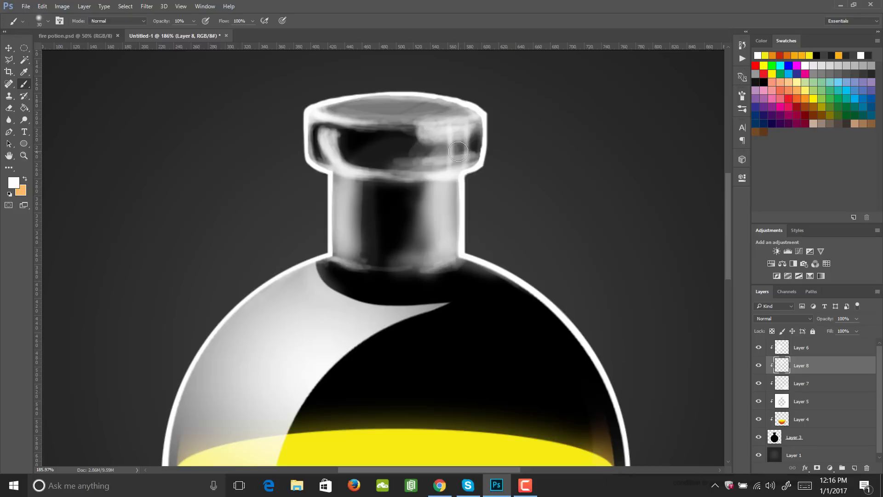
- Erase at 20% opacity along the lip's dark side areas and the neck's dark centre to sharpen the contrast
{"action": "key", "text": "e"}
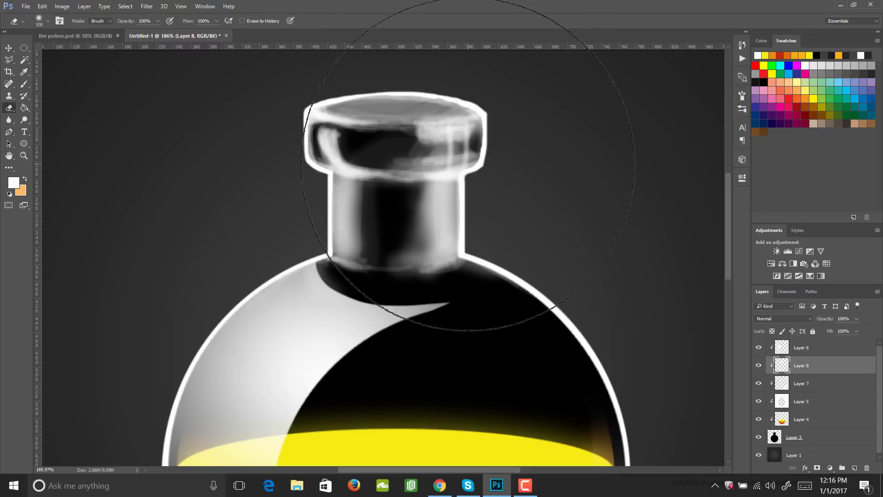
{"action": "key", "text": "bracketleft"}
{"action": "key", "text": "bracketleft"}
{"action": "key", "text": "bracketleft"}
{"action": "key", "text": "bracketleft"}
{"action": "key", "text": "bracketleft"}
{"action": "key", "text": "bracketleft"}
{"action": "key", "text": "bracketleft"}
{"action": "key", "text": "bracketleft"}
{"action": "key", "text": "bracketleft"}
{"action": "key", "text": "bracketleft"}
{"action": "key", "text": "bracketleft"}
{"action": "key", "text": "bracketleft"}
{"action": "key", "text": "bracketleft"}
{"action": "key", "text": "bracketleft"}
{"action": "key", "text": "bracketleft"}
{"action": "key", "text": "bracketleft"}
{"action": "key", "text": "bracketleft"}
{"action": "key", "text": "bracketleft"}
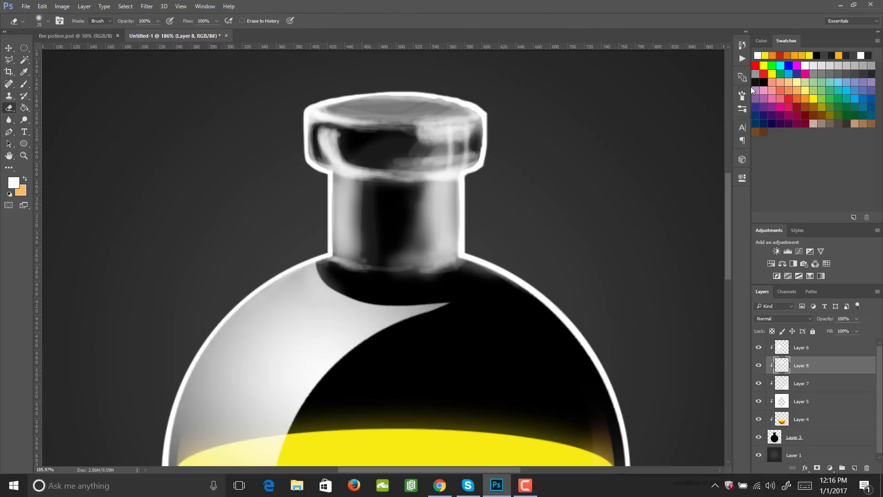
{"action": "left_click", "coordinate": [742, 95]}
{"action": "left_click", "coordinate": [741, 96]}
{"action": "left_click", "coordinate": [475, 149]}
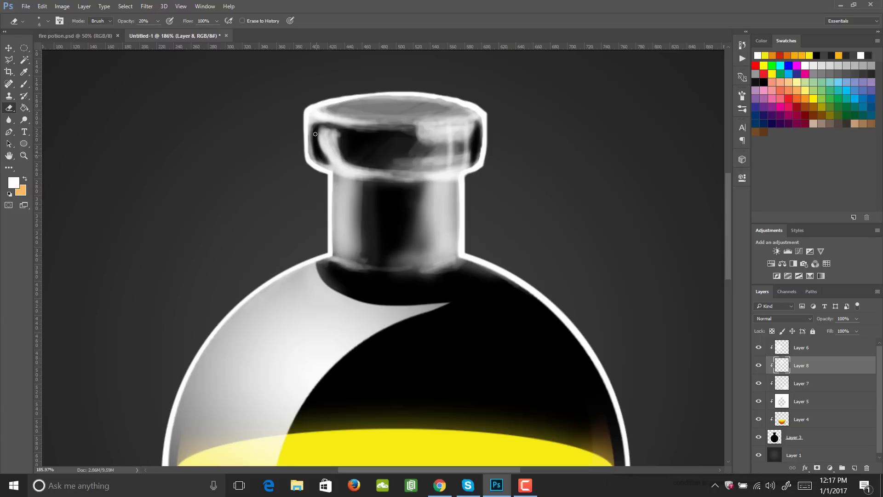
{"action": "left_click_drag", "start_coordinate": [318, 126], "coordinate": [407, 133]}
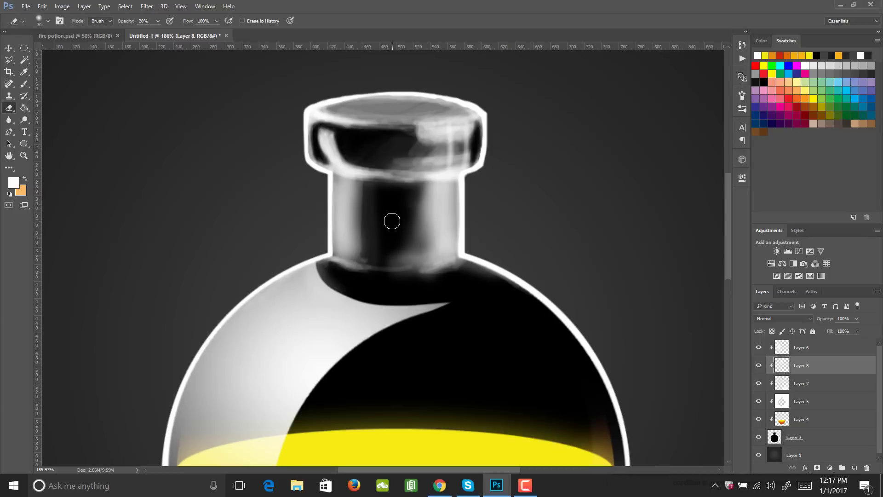
{"action": "key", "text": "]"}
{"action": "mouse_move", "coordinate": [378, 203]}
{"action": "left_mouse_down"}
{"action": "mouse_move", "coordinate": [369, 232]}
{"action": "mouse_move", "coordinate": [404, 250]}
{"action": "mouse_move", "coordinate": [382, 257]}
{"action": "mouse_move", "coordinate": [372, 277]}
{"action": "mouse_move", "coordinate": [421, 278]}
{"action": "mouse_move", "coordinate": [378, 285]}
{"action": "mouse_move", "coordinate": [448, 282]}
{"action": "mouse_move", "coordinate": [385, 239]}
{"action": "mouse_move", "coordinate": [395, 222]}
{"action": "mouse_move", "coordinate": [396, 236]}
{"action": "mouse_move", "coordinate": [406, 199]}
{"action": "mouse_move", "coordinate": [377, 219]}
{"action": "mouse_move", "coordinate": [384, 270]}
{"action": "mouse_move", "coordinate": [375, 240]}
{"action": "mouse_move", "coordinate": [386, 257]}
{"action": "mouse_move", "coordinate": [398, 243]}
{"action": "mouse_move", "coordinate": [356, 238]}
{"action": "mouse_move", "coordinate": [391, 207]}
{"action": "mouse_move", "coordinate": [410, 240]}
{"action": "left_mouse_up"}
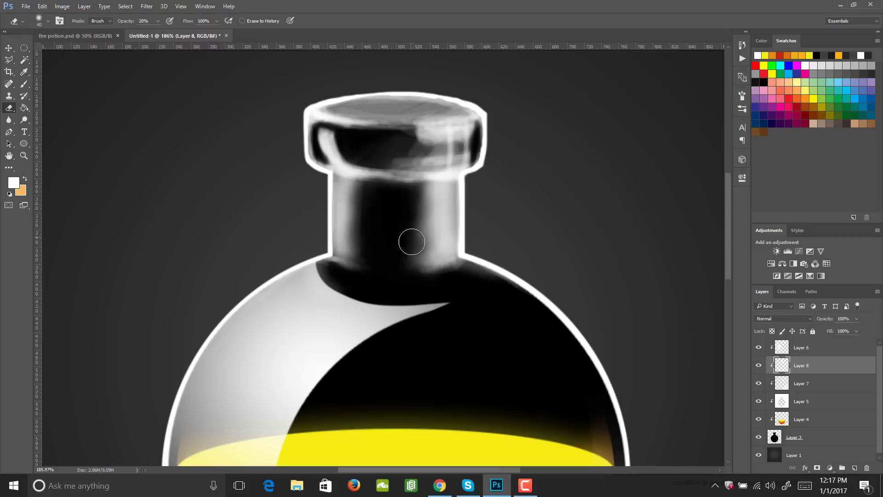
- Give the eraser the 25 px bristle tip and brush white highlights onto the lip's top and sides and the neck's edges at 10% opacity
{"action": "left_click", "coordinate": [741, 97]}
{"action": "left_click", "coordinate": [687, 110]}
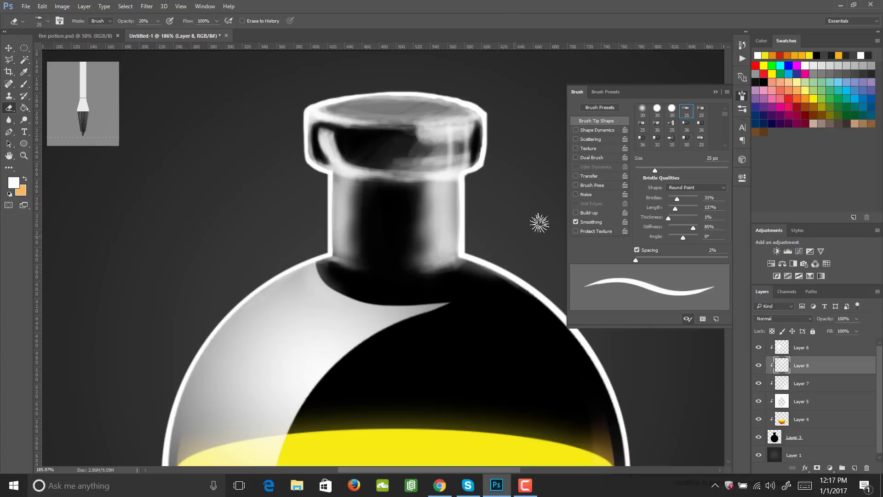
{"action": "left_click", "coordinate": [741, 95]}
{"action": "key", "text": "b"}
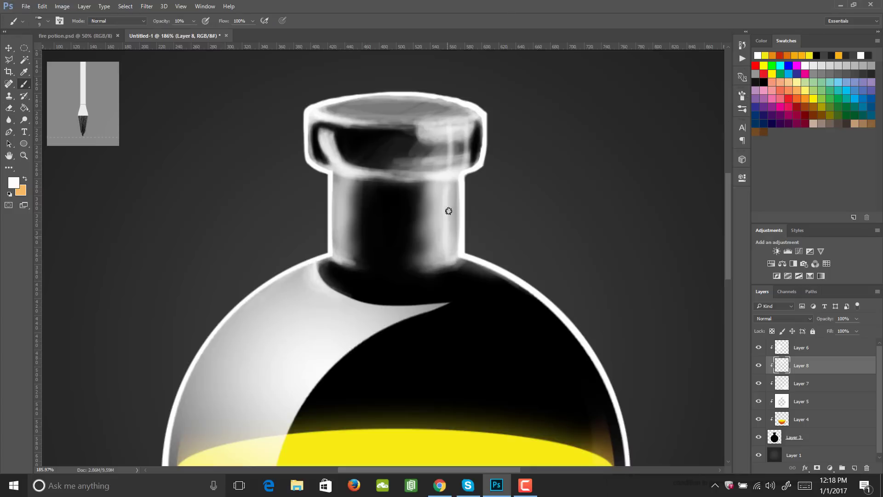
{"action": "mouse_move", "coordinate": [432, 105]}
{"action": "left_mouse_down"}
{"action": "mouse_move", "coordinate": [357, 108]}
{"action": "mouse_move", "coordinate": [455, 116]}
{"action": "mouse_move", "coordinate": [468, 165]}
{"action": "left_mouse_up"}
{"action": "left_click_drag", "start_coordinate": [472, 123], "coordinate": [471, 161]}
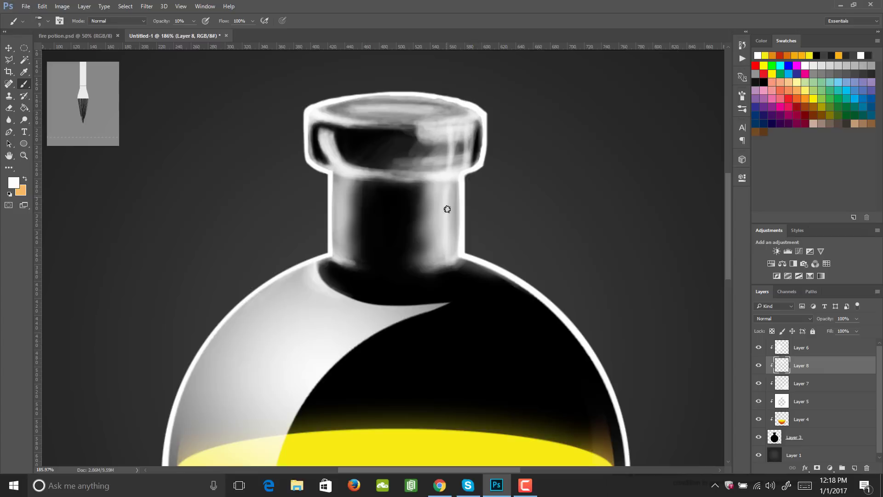
{"action": "left_click_drag", "start_coordinate": [337, 178], "coordinate": [336, 248]}
{"action": "mouse_move", "coordinate": [324, 136]}
{"action": "left_mouse_down"}
{"action": "mouse_move", "coordinate": [337, 151]}
{"action": "mouse_move", "coordinate": [333, 164]}
{"action": "mouse_move", "coordinate": [349, 144]}
{"action": "left_mouse_up"}
- Paint a faint white haze on the neck's lower middle, right shoulder and lip front with the 30 px soft round brush at 5% opacity
{"action": "key", "text": "e"}
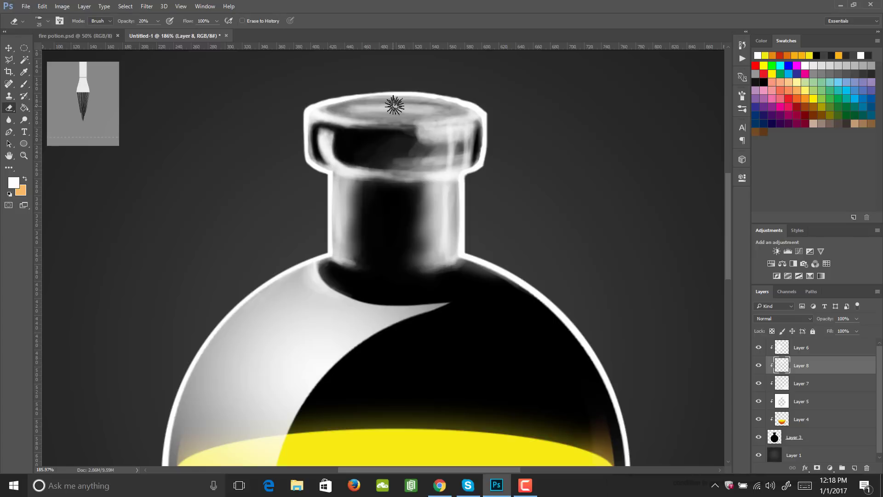
{"action": "key", "text": "z"}
{"action": "mouse_move", "coordinate": [458, 197]}
{"action": "left_mouse_down"}
{"action": "mouse_move", "coordinate": [401, 202]}
{"action": "mouse_move", "coordinate": [407, 210]}
{"action": "left_mouse_up"}
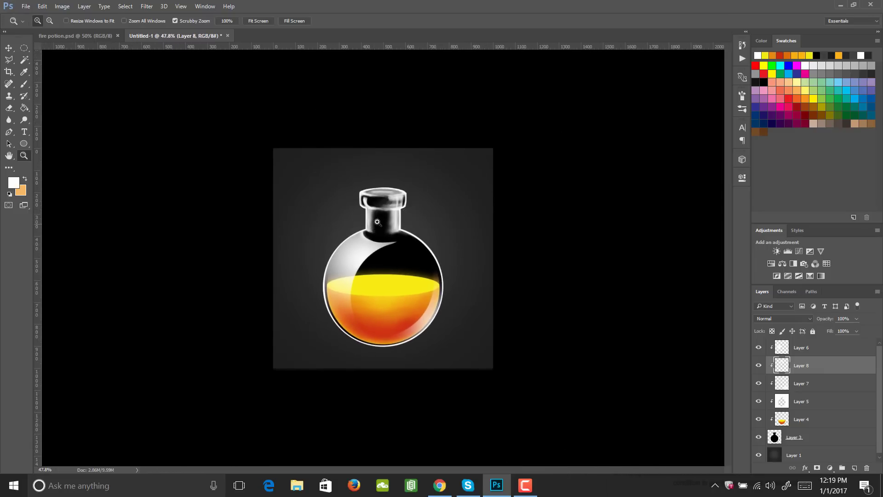
{"action": "left_click_drag", "start_coordinate": [377, 223], "coordinate": [434, 220]}
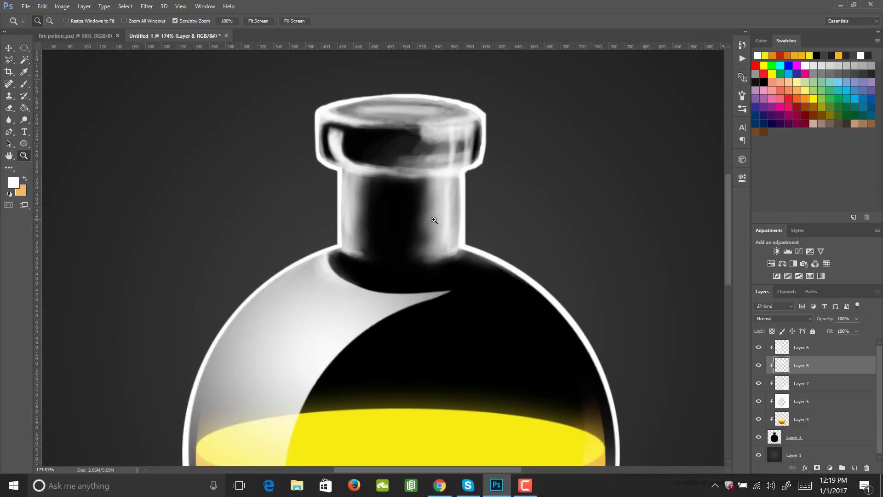
{"action": "key", "text": "b"}
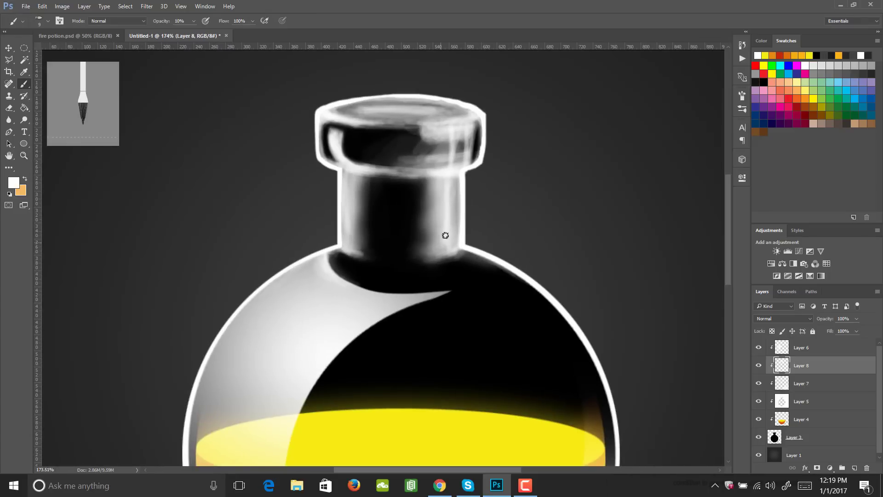
{"action": "left_click", "coordinate": [742, 95]}
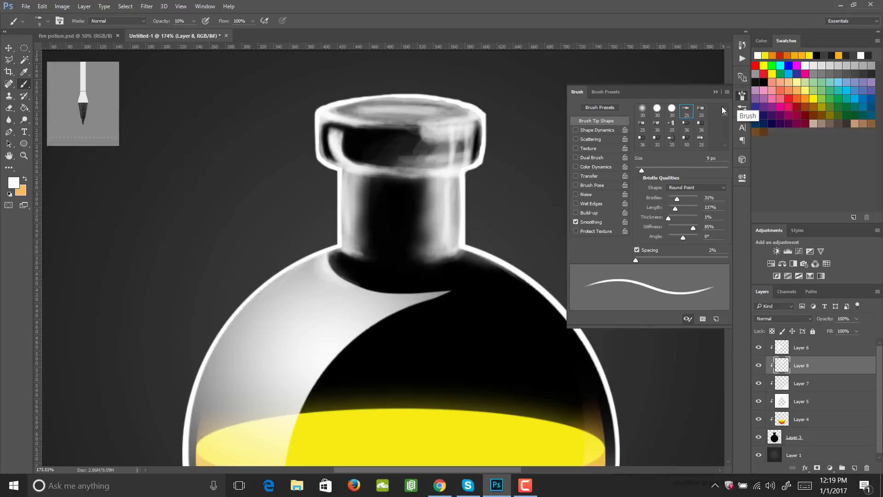
{"action": "left_click", "coordinate": [642, 109]}
{"action": "left_click", "coordinate": [458, 206]}
{"action": "mouse_move", "coordinate": [430, 240]}
{"action": "left_mouse_down"}
{"action": "mouse_move", "coordinate": [406, 250]}
{"action": "mouse_move", "coordinate": [420, 205]}
{"action": "mouse_move", "coordinate": [378, 246]}
{"action": "mouse_move", "coordinate": [484, 292]}
{"action": "mouse_move", "coordinate": [426, 287]}
{"action": "mouse_move", "coordinate": [414, 219]}
{"action": "left_mouse_up"}
{"action": "key", "text": "ctrl+z"}
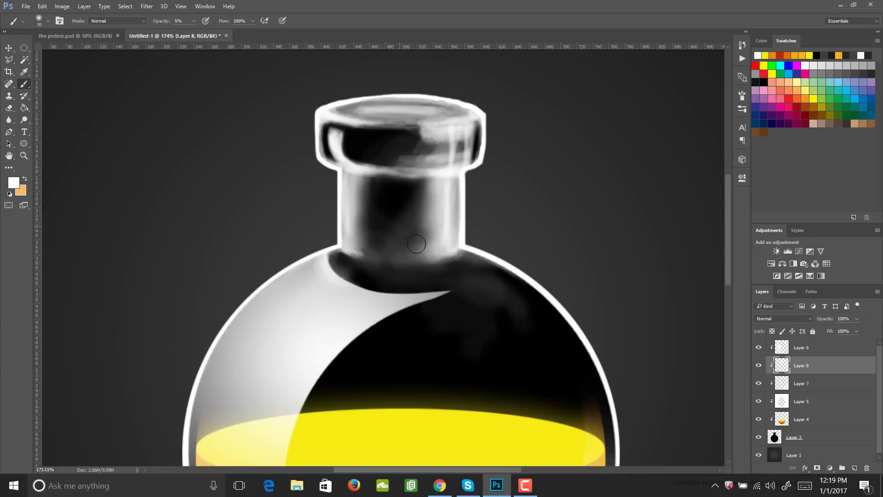
{"action": "mouse_move", "coordinate": [428, 132]}
{"action": "left_mouse_down"}
{"action": "mouse_move", "coordinate": [393, 138]}
{"action": "mouse_move", "coordinate": [401, 149]}
{"action": "mouse_move", "coordinate": [429, 149]}
{"action": "mouse_move", "coordinate": [358, 164]}
{"action": "mouse_move", "coordinate": [460, 147]}
{"action": "mouse_move", "coordinate": [399, 145]}
{"action": "mouse_move", "coordinate": [445, 138]}
{"action": "mouse_move", "coordinate": [432, 145]}
{"action": "mouse_move", "coordinate": [414, 145]}
{"action": "mouse_move", "coordinate": [480, 122]}
{"action": "mouse_move", "coordinate": [389, 141]}
{"action": "left_mouse_up"}
{"action": "key", "text": "e"}
- Add a new clipped layer directly above the black bottle shape on Layer 3, beneath the liquid layer
{"action": "key", "text": "z"}
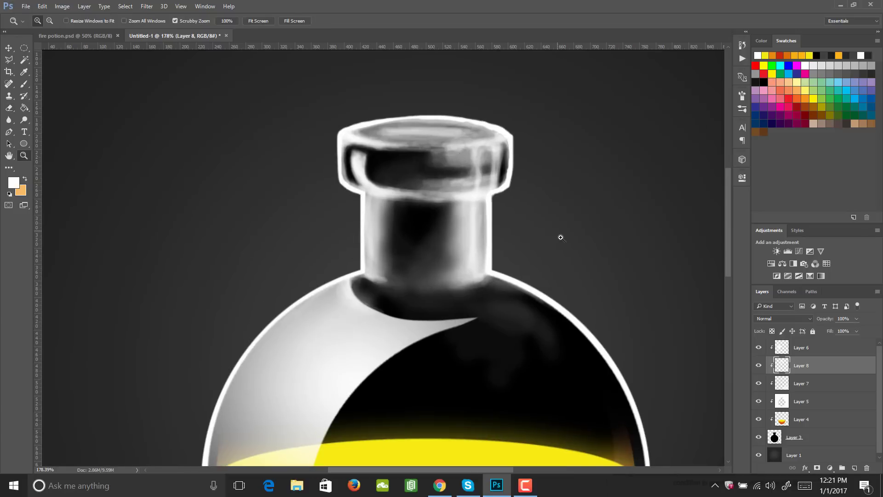
{"action": "left_click_drag", "start_coordinate": [590, 264], "coordinate": [517, 260]}
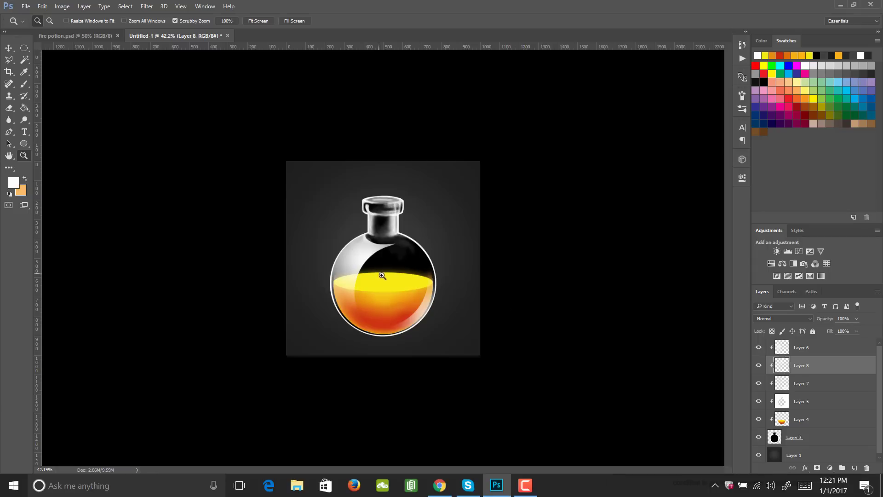
{"action": "left_click", "coordinate": [808, 436]}
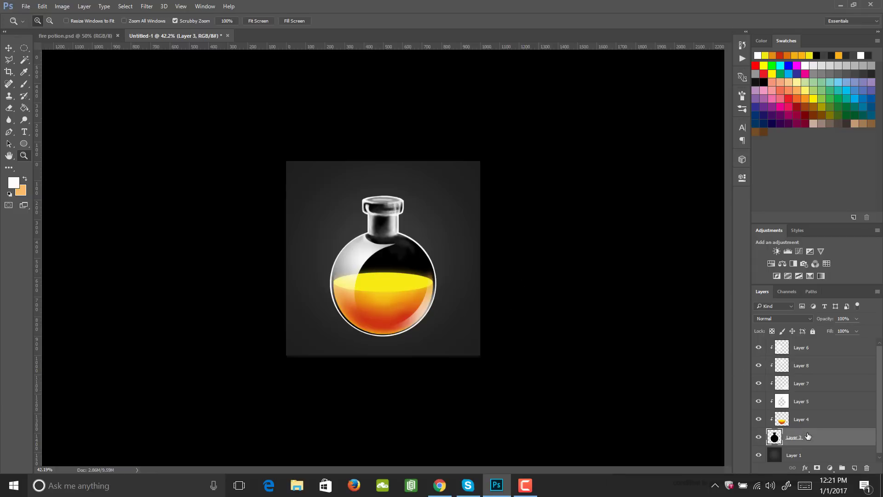
{"action": "left_click", "coordinate": [854, 468]}
{"action": "left_click_drag", "start_coordinate": [398, 262], "coordinate": [414, 256]}
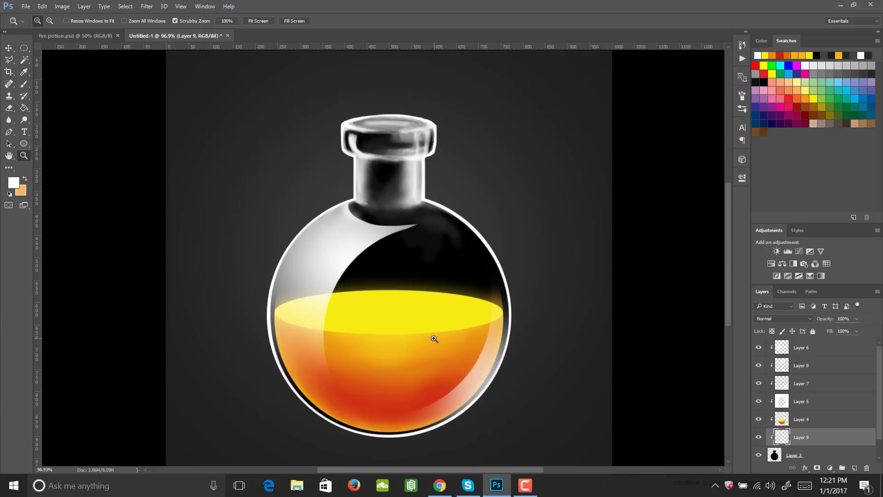
- Sample the orange of the liquid and brighten it to #ff7100 as the painting colour for the new glow layer
{"action": "key", "text": "i"}
{"action": "left_click", "coordinate": [396, 377]}
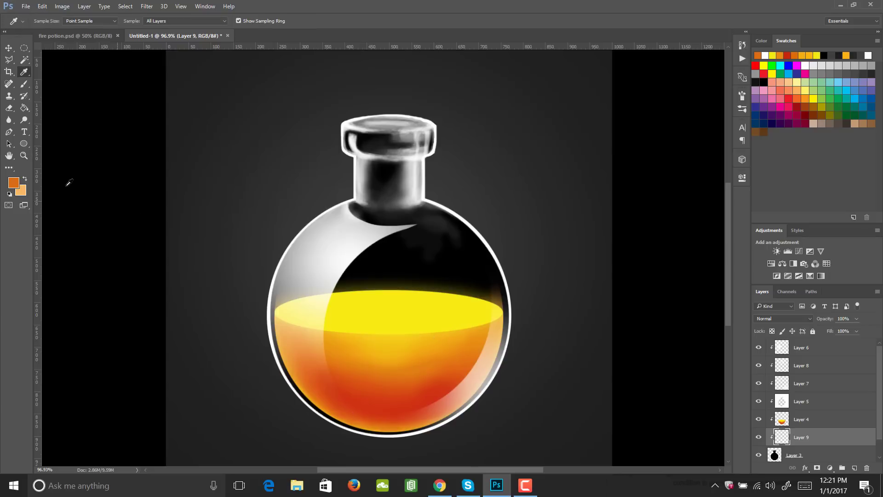
{"action": "left_click", "coordinate": [15, 188]}
{"action": "left_click", "coordinate": [772, 166]}
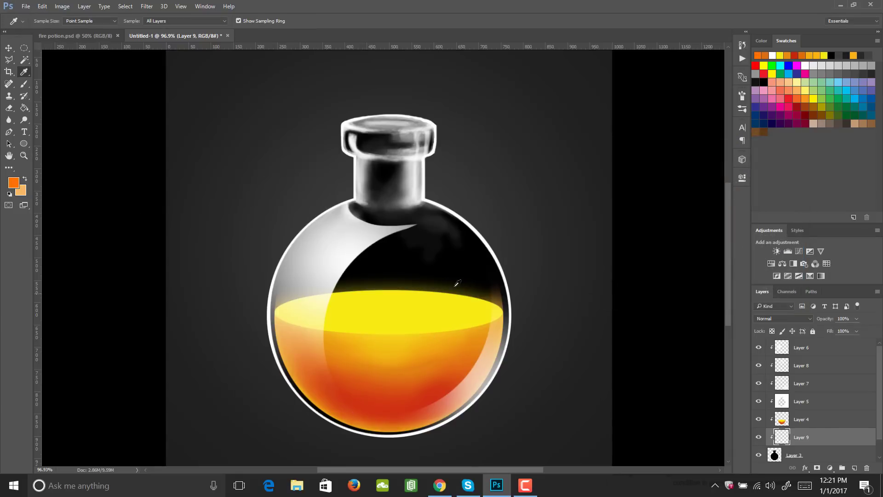
{"action": "key", "text": "b"}
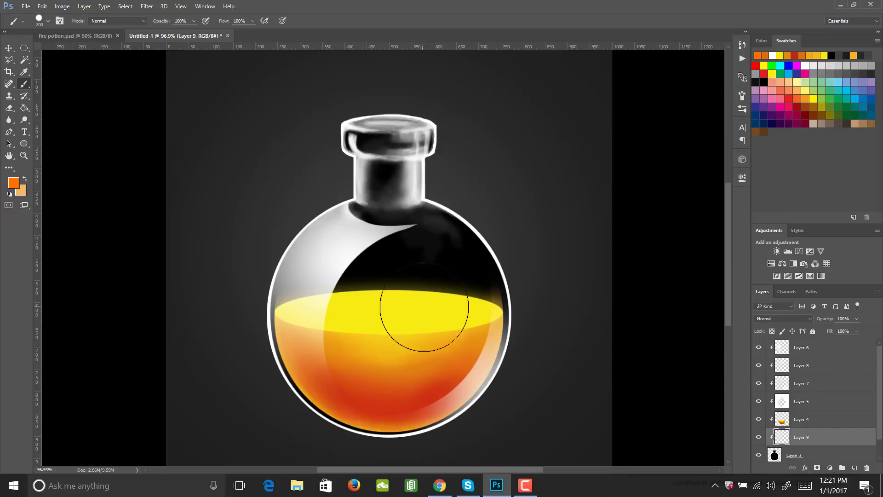
- Undo the hard-edged orange test stroke and switch to the soft round brush, enlarged to 300 px
{"action": "mouse_move", "coordinate": [423, 308]}
{"action": "left_mouse_down"}
{"action": "mouse_move", "coordinate": [379, 319]}
{"action": "mouse_move", "coordinate": [473, 335]}
{"action": "mouse_move", "coordinate": [378, 320]}
{"action": "mouse_move", "coordinate": [410, 313]}
{"action": "left_mouse_up"}
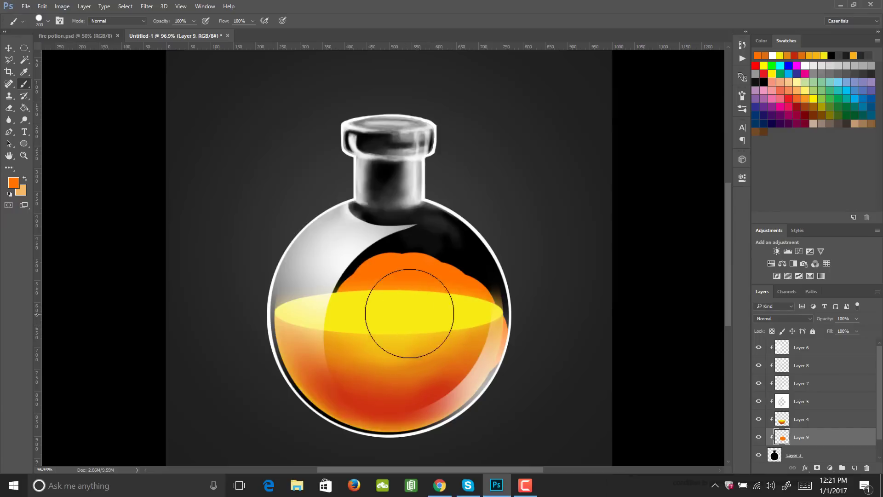
{"action": "key", "text": "ctrl+z"}
{"action": "left_click", "coordinate": [741, 95]}
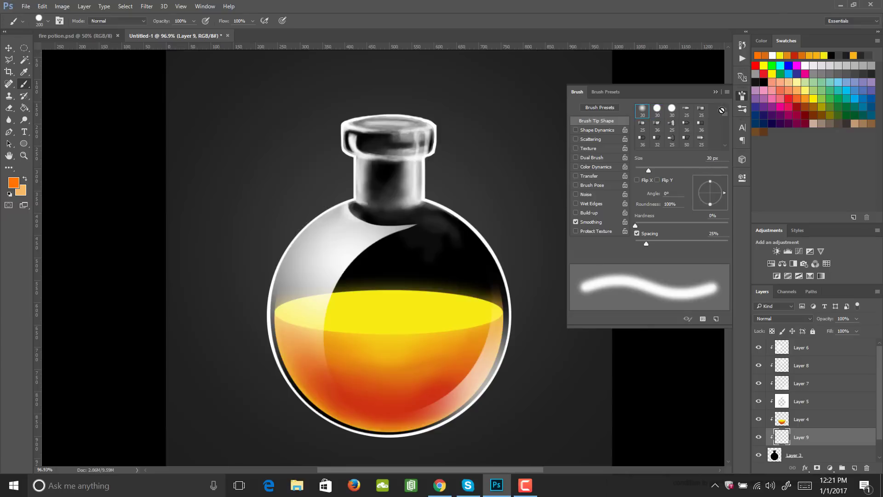
{"action": "left_click", "coordinate": [742, 94]}
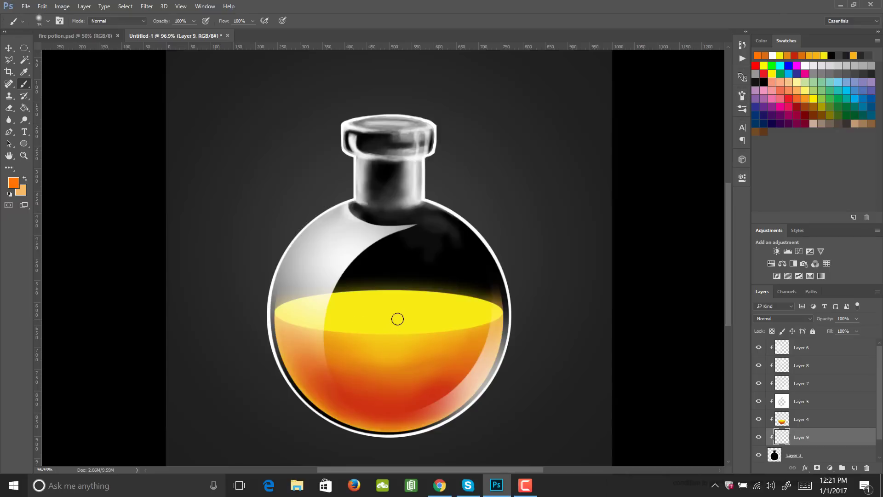
{"action": "key", "text": "bracketright"}
{"action": "key", "text": "bracketright"}
{"action": "key", "text": "bracketright"}
{"action": "key", "text": "bracketright"}
{"action": "key", "text": "bracketright"}
{"action": "key", "text": "bracketright"}
{"action": "key", "text": "bracketright"}
{"action": "key", "text": "bracketright"}
{"action": "key", "text": "bracketright"}
{"action": "key", "text": "bracketright"}
{"action": "key", "text": "bracketright"}
{"action": "key", "text": "bracketright"}
{"action": "key", "text": "bracketright"}
{"action": "key", "text": "bracketright"}
{"action": "key", "text": "bracketright"}
{"action": "key", "text": "bracketright"}
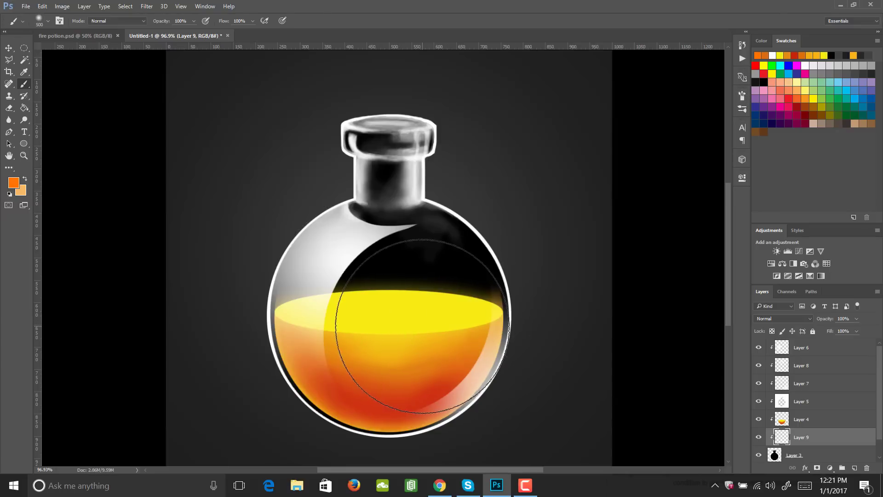
{"action": "key", "text": "bracketleft"}
{"action": "key", "text": "bracketleft"}
- Paint a soft orange glow above the liquid surface at full opacity and extend it up toward the neck at 20% opacity
{"action": "mouse_move", "coordinate": [416, 333]}
{"action": "left_mouse_down"}
{"action": "mouse_move", "coordinate": [375, 325]}
{"action": "mouse_move", "coordinate": [387, 320]}
{"action": "mouse_move", "coordinate": [367, 348]}
{"action": "left_mouse_up"}
{"action": "key", "text": "ctrl+z"}
{"action": "mouse_move", "coordinate": [440, 329]}
{"action": "left_mouse_down"}
{"action": "mouse_move", "coordinate": [352, 354]}
{"action": "mouse_move", "coordinate": [414, 365]}
{"action": "mouse_move", "coordinate": [487, 351]}
{"action": "left_mouse_up"}
{"action": "key", "text": "2"}
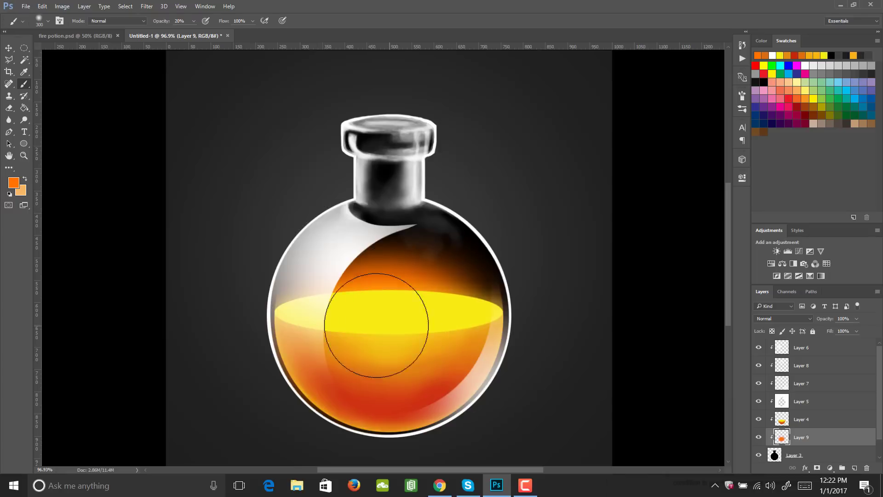
{"action": "mouse_move", "coordinate": [410, 298]}
{"action": "left_mouse_down"}
{"action": "mouse_move", "coordinate": [395, 244]}
{"action": "mouse_move", "coordinate": [401, 260]}
{"action": "left_mouse_up"}
{"action": "left_click_drag", "start_coordinate": [447, 286], "coordinate": [387, 293]}
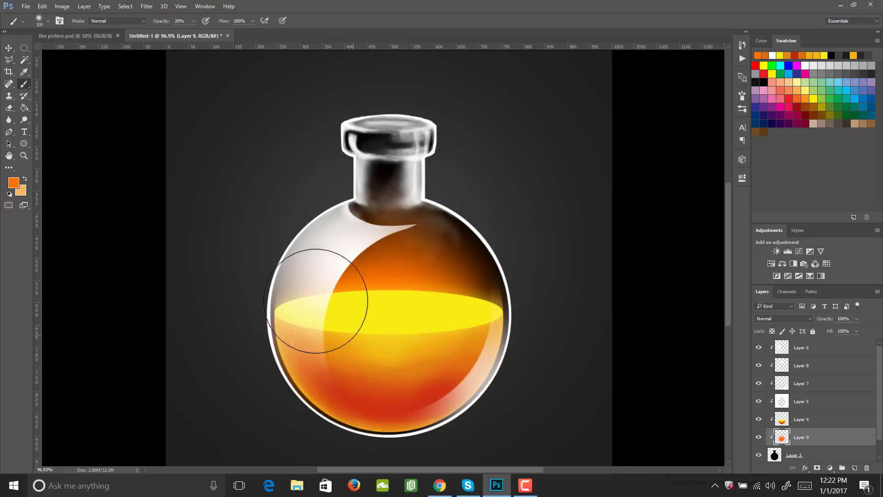
- Change the painting colour to yellow #fff440 and blend a soft glow just above the liquid surface at 20% opacity
{"action": "left_click", "coordinate": [14, 183]}
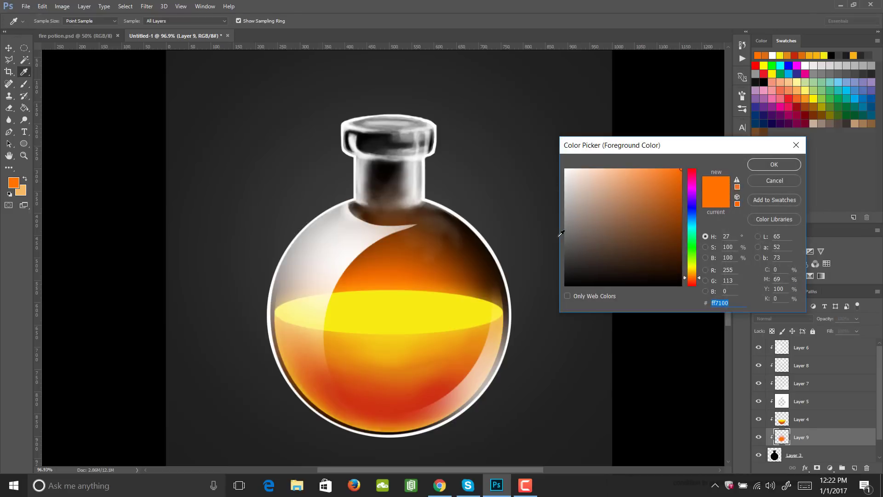
{"action": "left_click", "coordinate": [692, 269]}
{"action": "left_click", "coordinate": [759, 164]}
{"action": "key", "text": "b"}
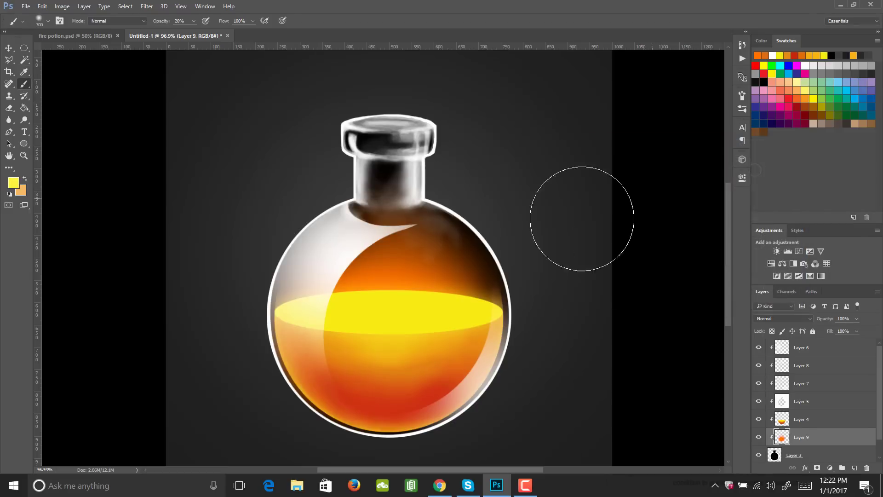
{"action": "mouse_move", "coordinate": [402, 315]}
{"action": "left_mouse_down"}
{"action": "mouse_move", "coordinate": [404, 280]}
{"action": "mouse_move", "coordinate": [404, 365]}
{"action": "mouse_move", "coordinate": [440, 350]}
{"action": "left_mouse_up"}
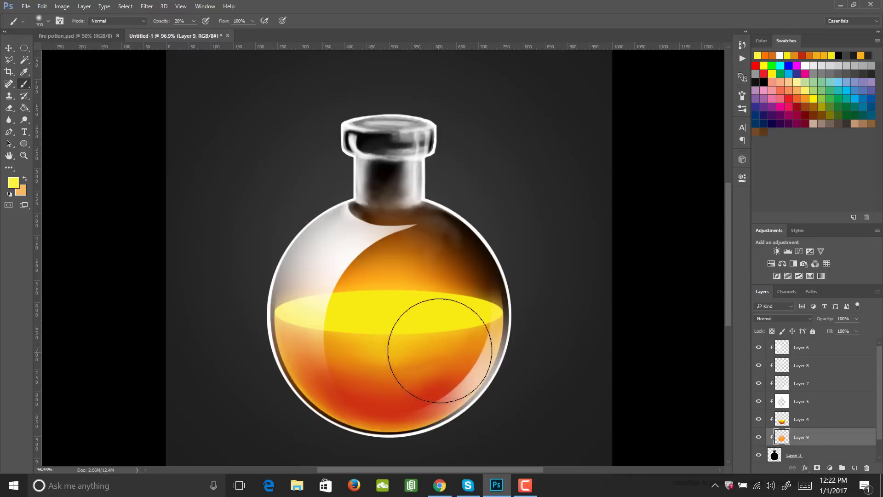
{"action": "left_click", "coordinate": [377, 283]}
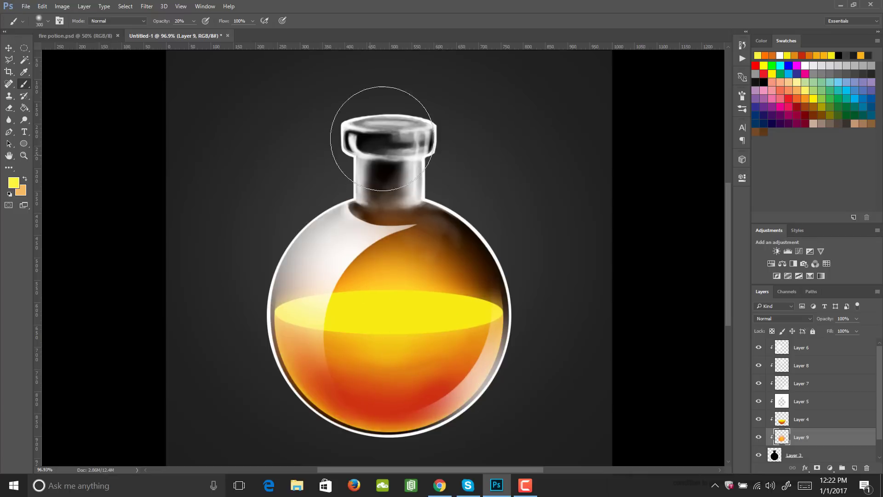
- Paint a faint pinkish-red #ff405f tint inside the neck and lip with a 60 px soft brush at 10% opacity
{"action": "left_click", "coordinate": [14, 183]}
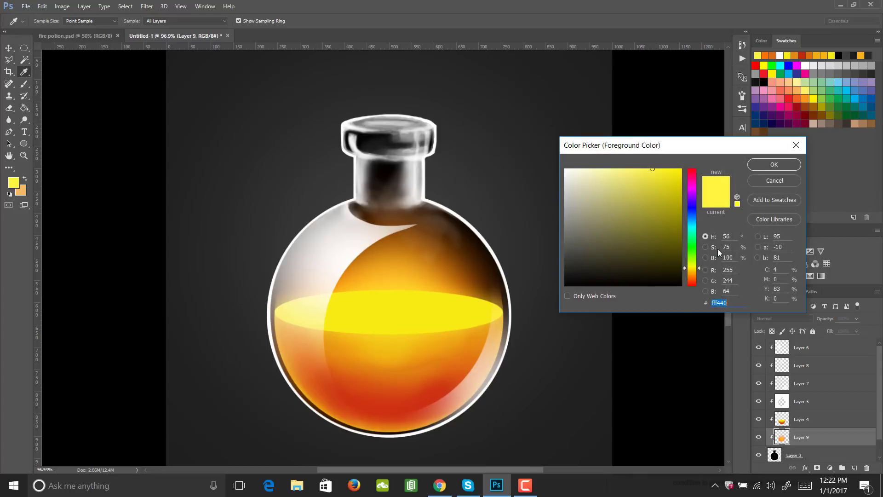
{"action": "left_click_drag", "start_coordinate": [695, 271], "coordinate": [695, 172]}
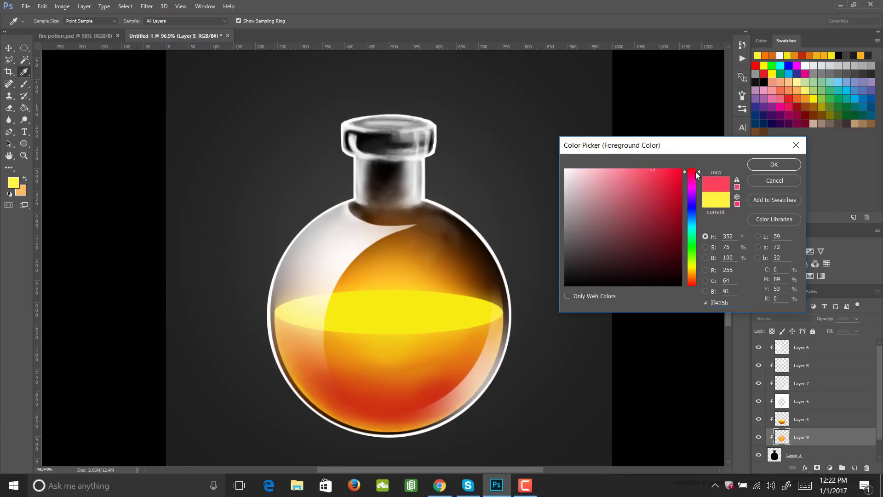
{"action": "left_click", "coordinate": [777, 164]}
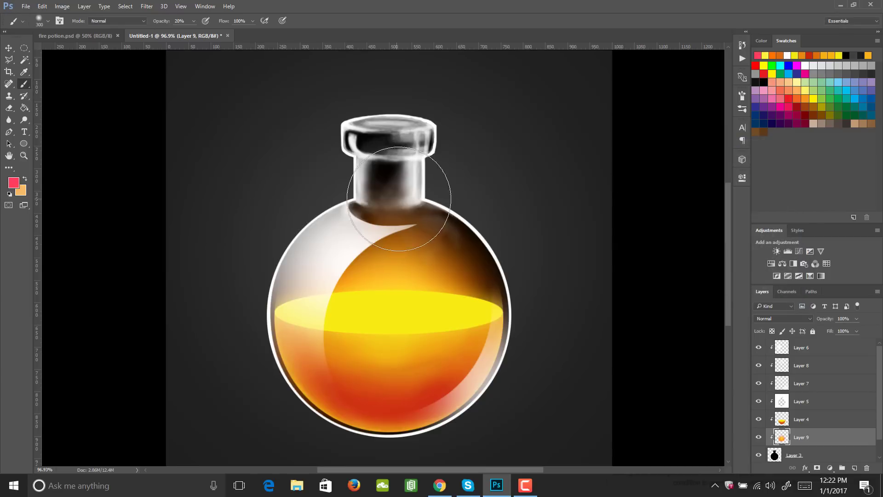
{"action": "key", "text": "bracketleft"}
{"action": "key", "text": "bracketleft"}
{"action": "key", "text": "bracketleft"}
{"action": "key", "text": "1"}
{"action": "mouse_move", "coordinate": [397, 176]}
{"action": "left_mouse_down"}
{"action": "mouse_move", "coordinate": [399, 198]}
{"action": "mouse_move", "coordinate": [390, 149]}
{"action": "mouse_move", "coordinate": [366, 142]}
{"action": "mouse_move", "coordinate": [402, 144]}
{"action": "left_mouse_up"}
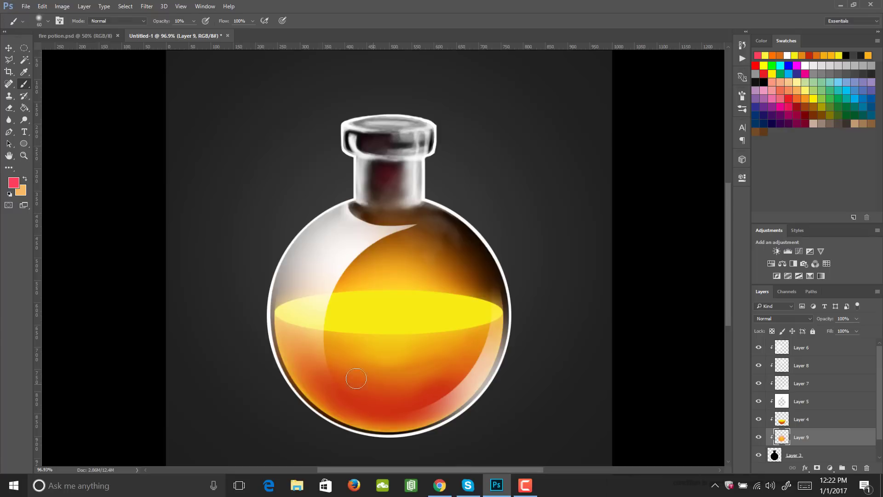
- Add a clipped layer directly above the liquid on Layer 4 and set the painting colour to dark grey #202020
{"action": "left_click", "coordinate": [826, 423]}
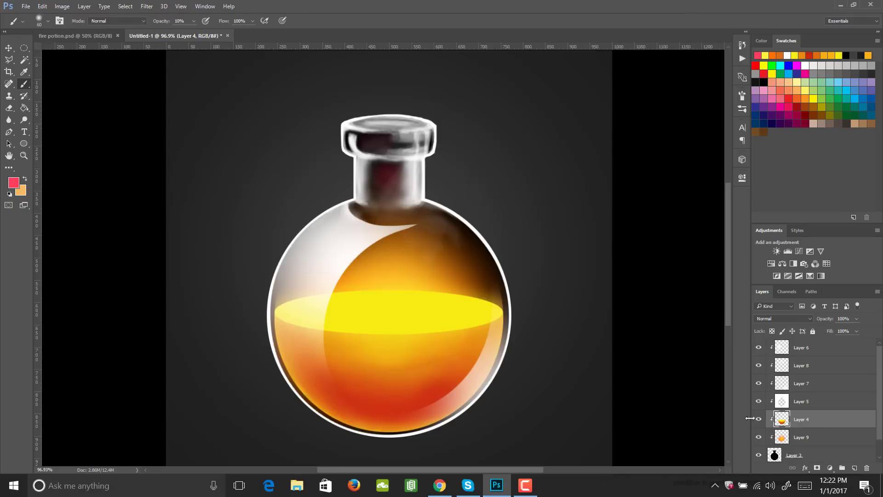
{"action": "left_click", "coordinate": [854, 467]}
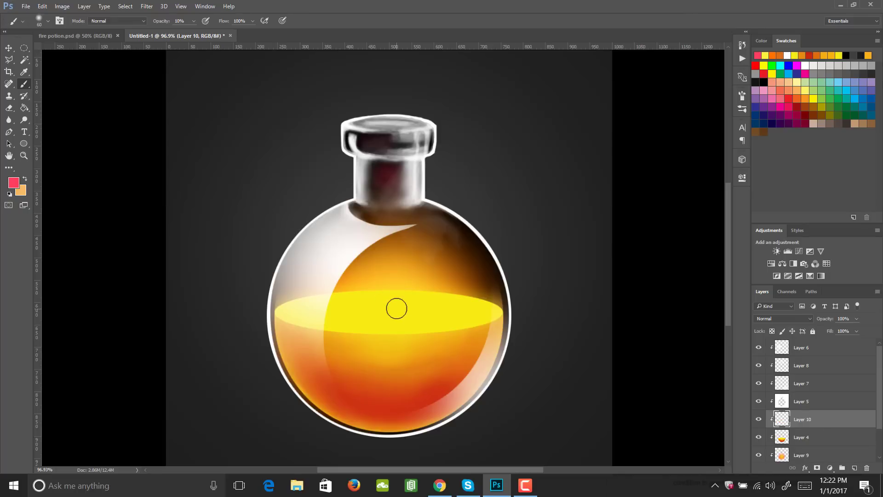
{"action": "left_click", "coordinate": [13, 182]}
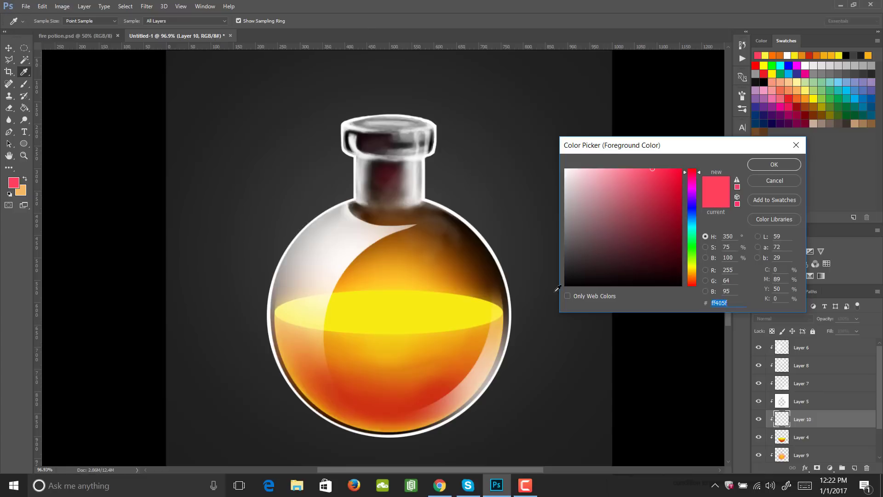
{"action": "left_click_drag", "start_coordinate": [558, 288], "coordinate": [558, 271]}
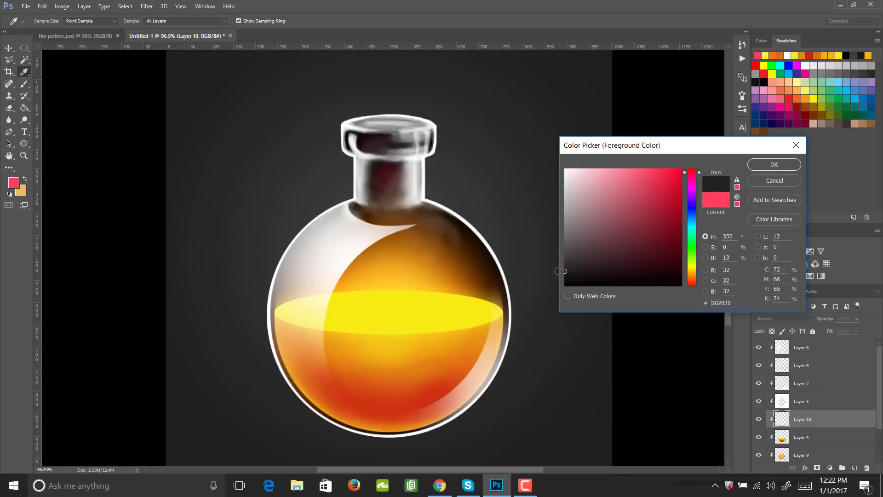
{"action": "left_click", "coordinate": [774, 165]}
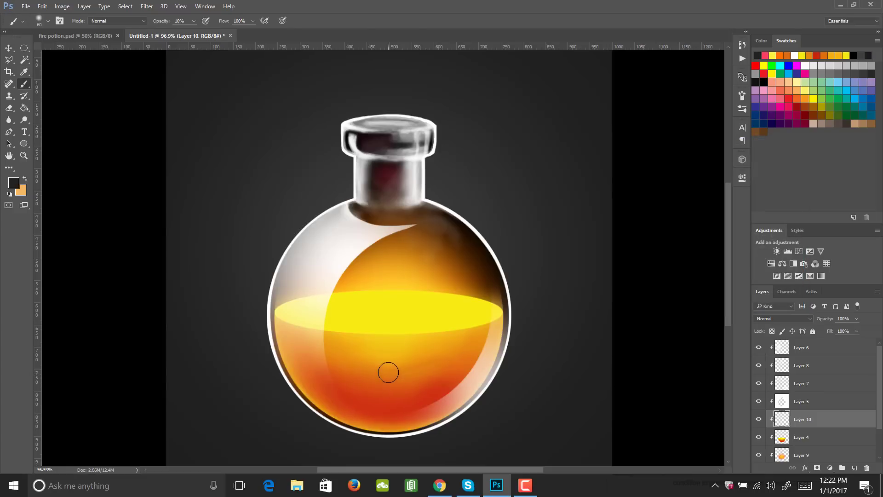
- Dab one dark circle about 40 px wide in the middle of the liquid with the hard round brush at 100% opacity
{"action": "left_click", "coordinate": [742, 97]}
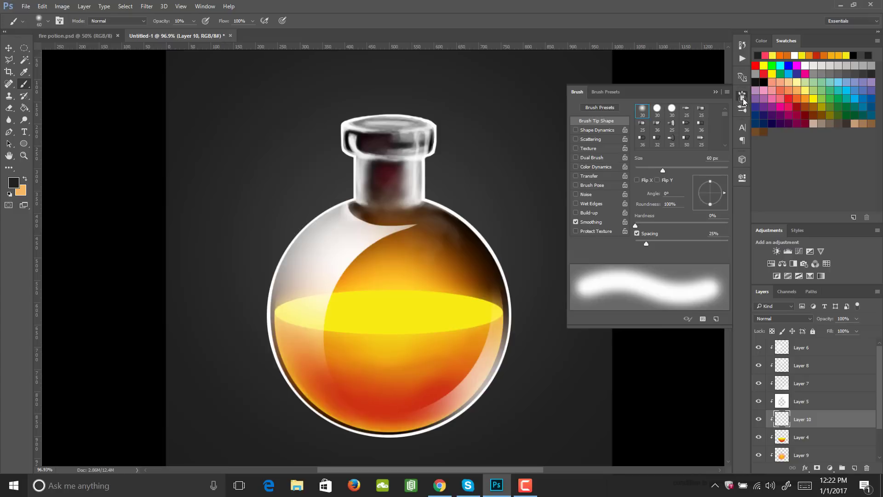
{"action": "left_click", "coordinate": [672, 109]}
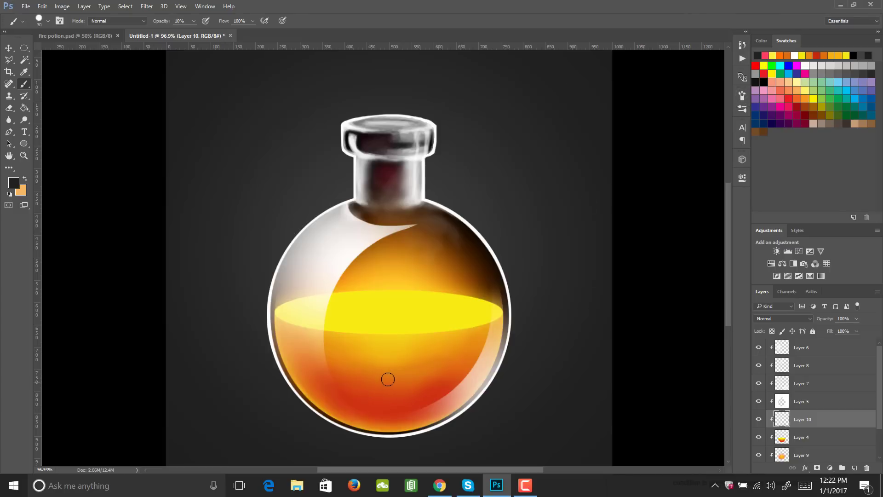
{"action": "key", "text": "0"}
{"action": "left_click", "coordinate": [383, 373]}
{"action": "key", "text": "z"}
{"action": "left_click_drag", "start_coordinate": [385, 387], "coordinate": [414, 387]}
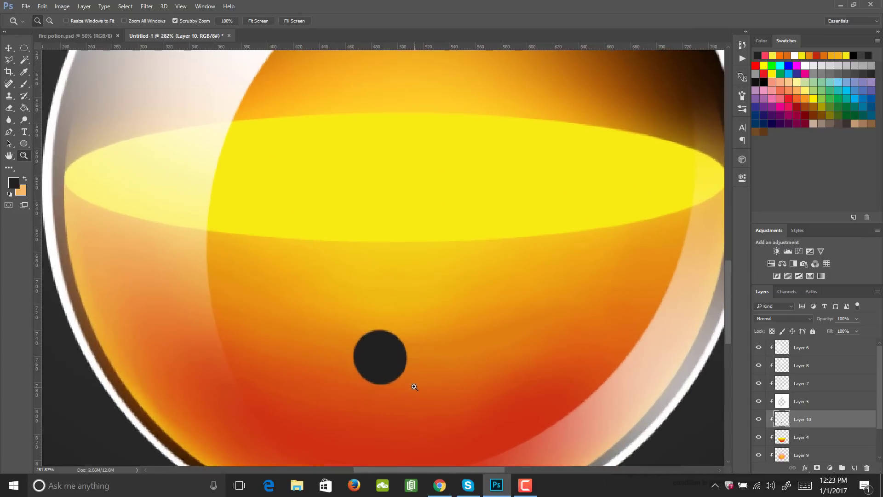
- Set the painting colour to white and shrink the brush to 1 px at 10% opacity for highlighting the dark circle's rim
{"action": "left_click", "coordinate": [15, 183]}
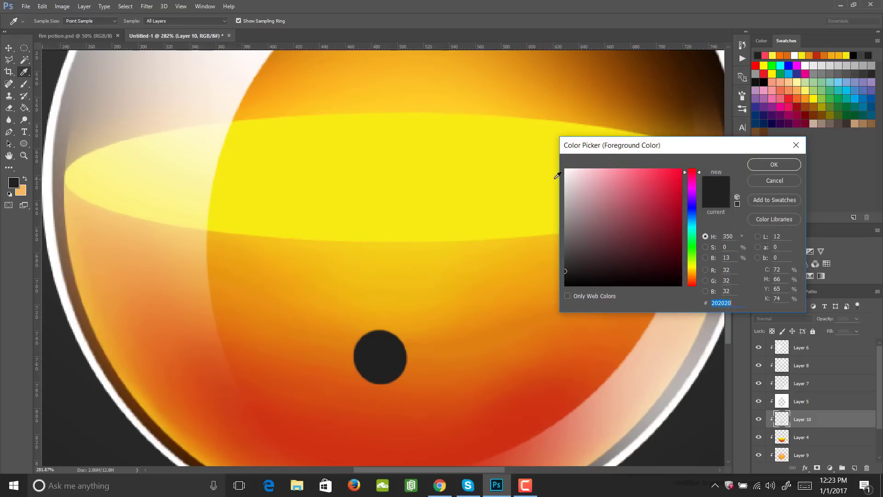
{"action": "left_click_drag", "start_coordinate": [596, 196], "coordinate": [557, 148]}
{"action": "left_click", "coordinate": [791, 169]}
{"action": "key", "text": "b"}
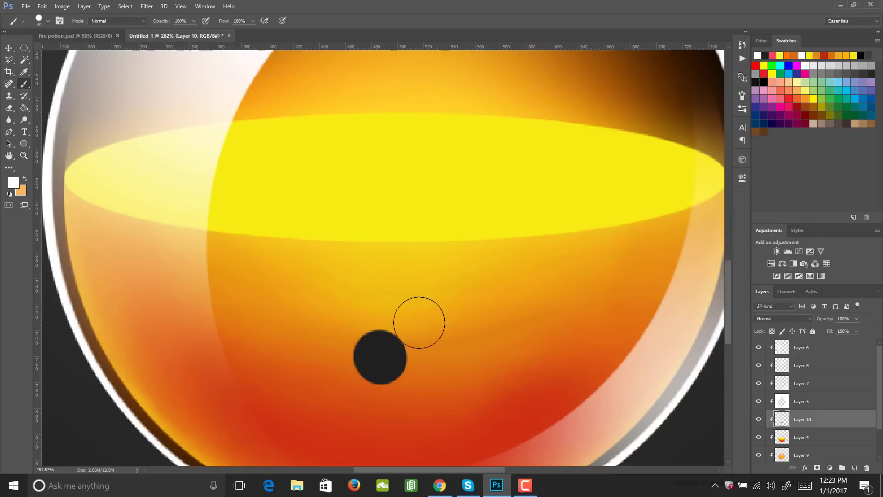
{"action": "key", "text": "bracketleft"}
{"action": "key", "text": "bracketleft"}
{"action": "key", "text": "1"}
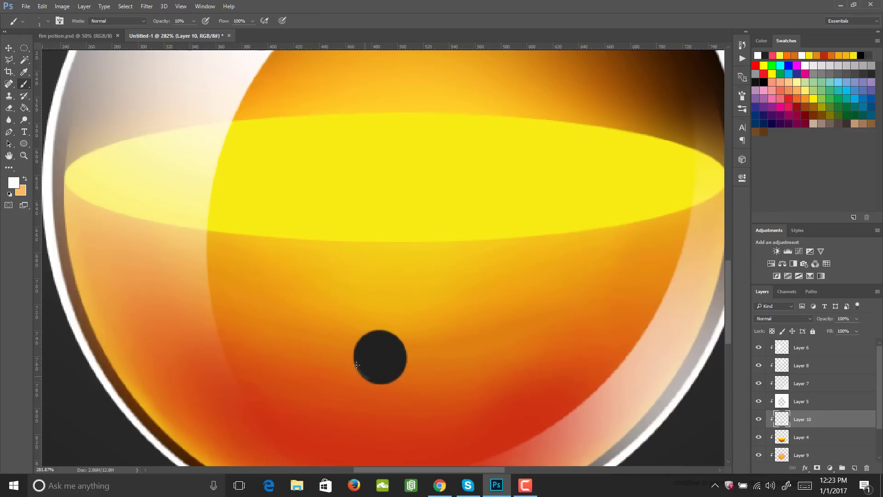
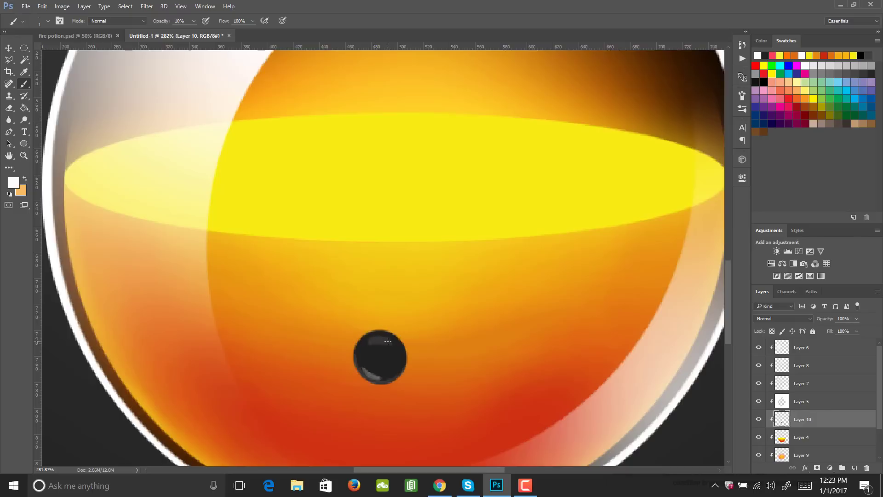
- Paint soft white reflections along the upper and lower rims of the dark circle with a slightly larger brush at 10% opacity
{"action": "key", "text": "bracketright"}
{"action": "key", "text": "bracketright"}
{"action": "mouse_move", "coordinate": [386, 344]}
{"action": "left_mouse_down"}
{"action": "mouse_move", "coordinate": [371, 342]}
{"action": "mouse_move", "coordinate": [381, 337]}
{"action": "left_mouse_up"}
{"action": "mouse_move", "coordinate": [371, 339]}
{"action": "left_mouse_down"}
{"action": "mouse_move", "coordinate": [389, 341]}
{"action": "mouse_move", "coordinate": [365, 335]}
{"action": "mouse_move", "coordinate": [397, 384]}
{"action": "left_mouse_up"}
- Set the blend mode of the dark bubble's layer, Layer 10, to Overlay
{"action": "key", "text": "z"}
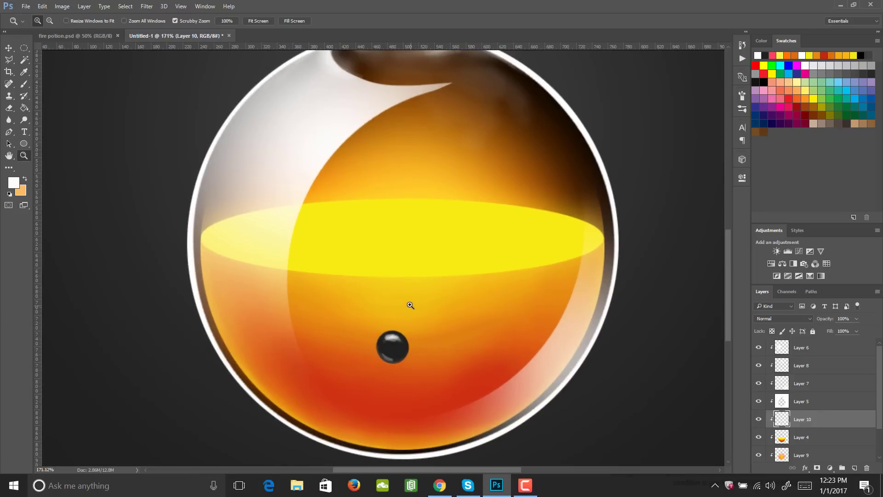
{"action": "left_click", "coordinate": [809, 318]}
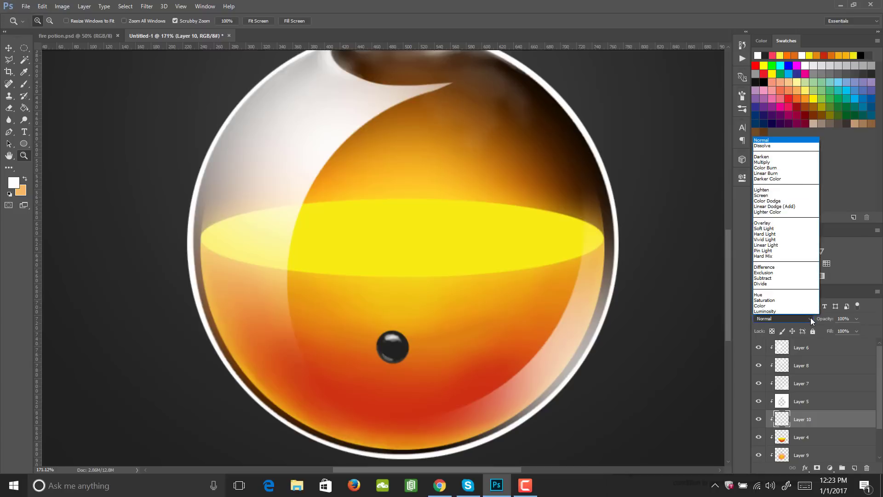
{"action": "left_click", "coordinate": [784, 224]}
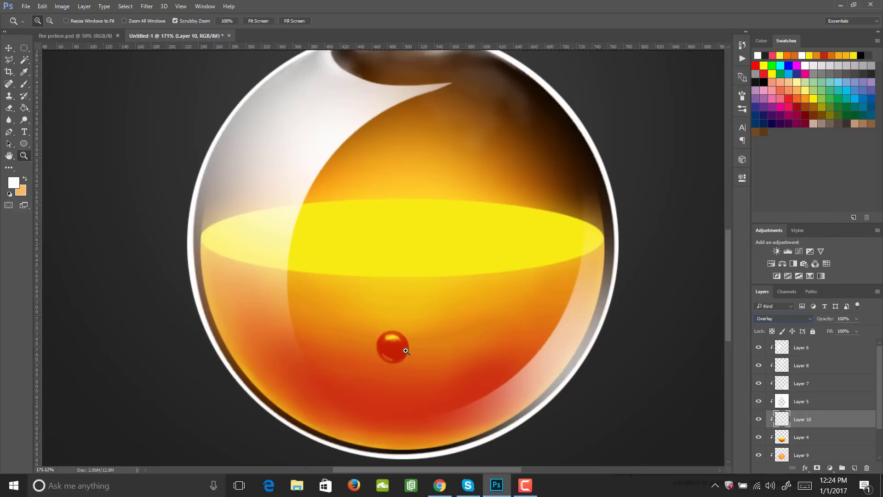
{"action": "left_click_drag", "start_coordinate": [460, 281], "coordinate": [440, 295]}
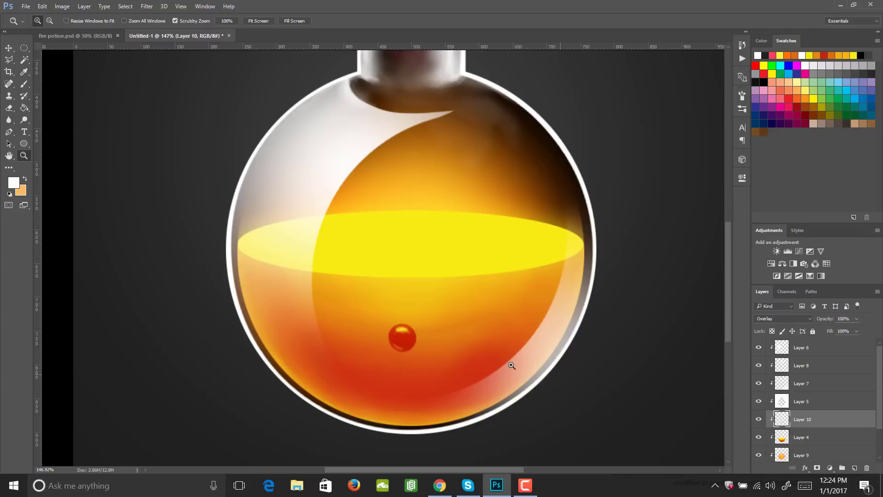
- Duplicate the bubble to the right and left sides of the liquid and scale the left copy down proportionally
{"action": "key", "text": "v"}
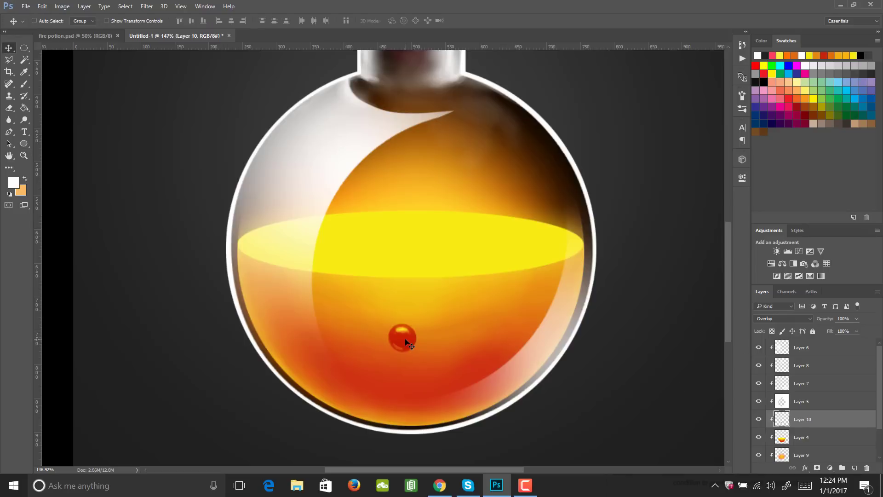
{"action": "left_click_drag", "start_coordinate": [404, 338], "coordinate": [525, 313]}
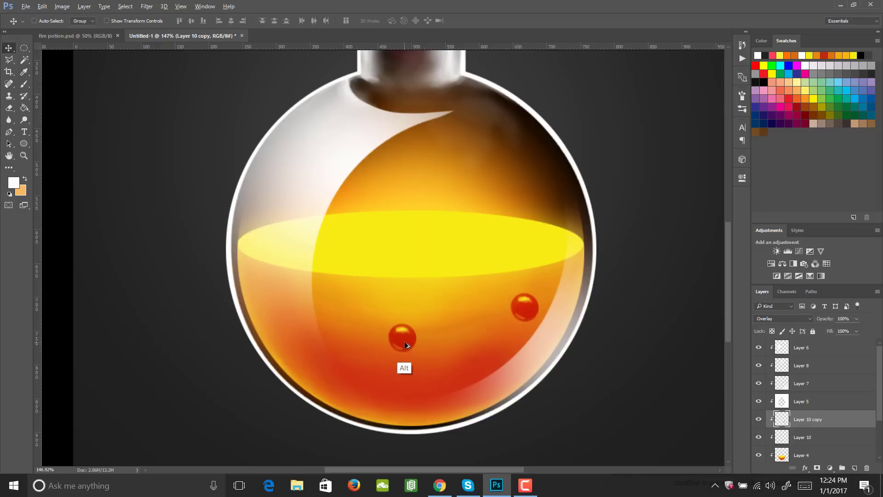
{"action": "left_click_drag", "start_coordinate": [405, 345], "coordinate": [186, 340]}
{"action": "key", "text": "ctrl+t"}
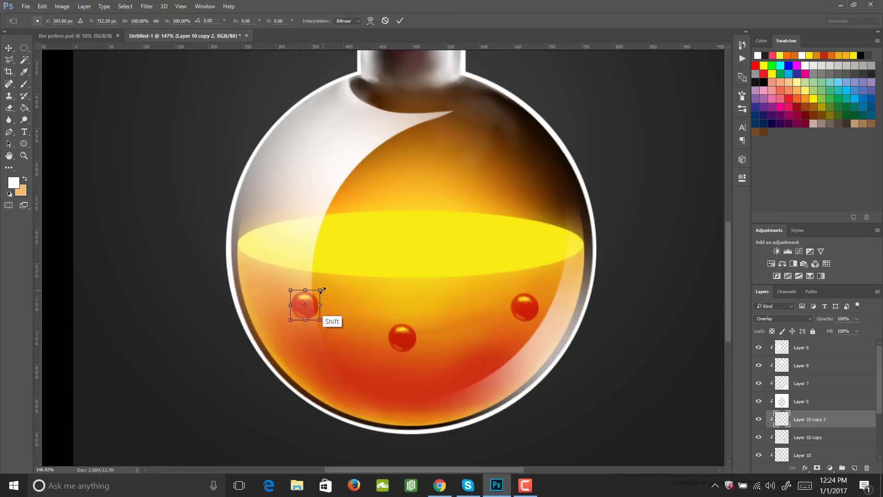
{"action": "left_click_drag", "start_coordinate": [320, 292], "coordinate": [313, 301]}
{"action": "key", "text": "Return"}
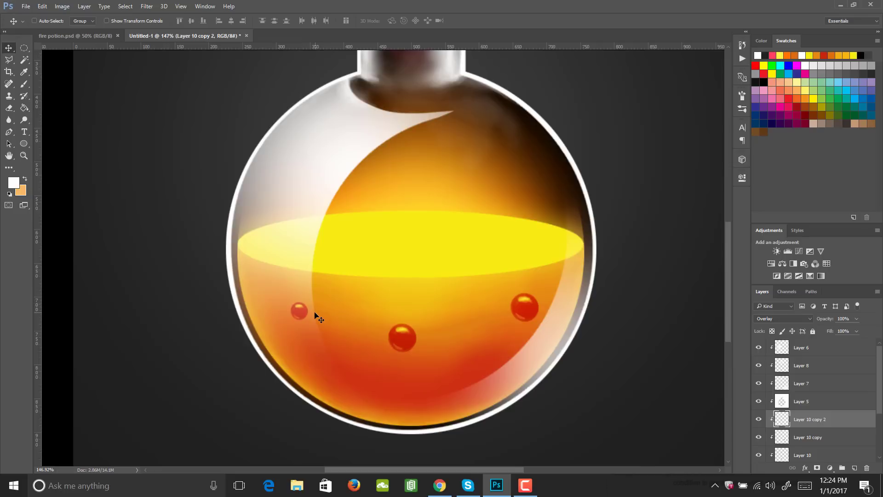
- Duplicate the small bubble to three more spots in the liquid and lower Layer 10 copy 5 to 46% opacity
{"action": "left_click_drag", "start_coordinate": [305, 311], "coordinate": [355, 378]}
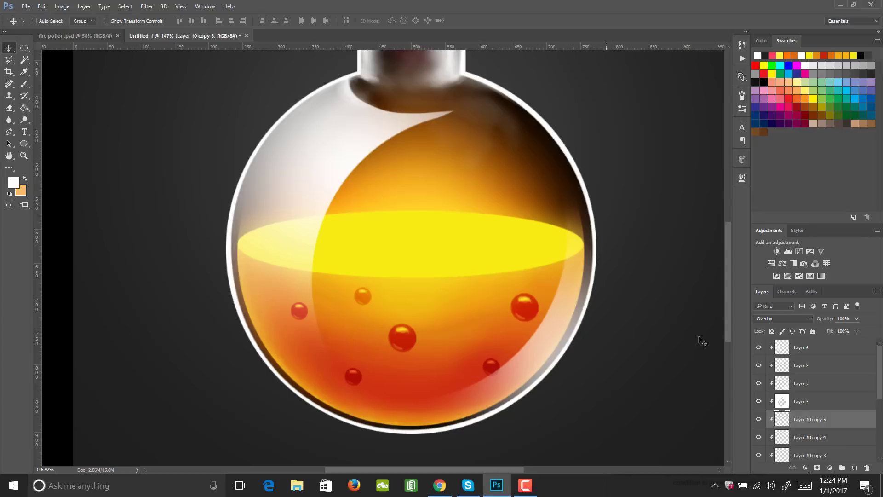
{"action": "left_click", "coordinate": [856, 319]}
{"action": "left_click_drag", "start_coordinate": [823, 332], "coordinate": [824, 333]}
{"action": "key", "text": "z"}
{"action": "left_click_drag", "start_coordinate": [446, 297], "coordinate": [417, 310]}
{"action": "left_click_drag", "start_coordinate": [367, 299], "coordinate": [416, 315]}
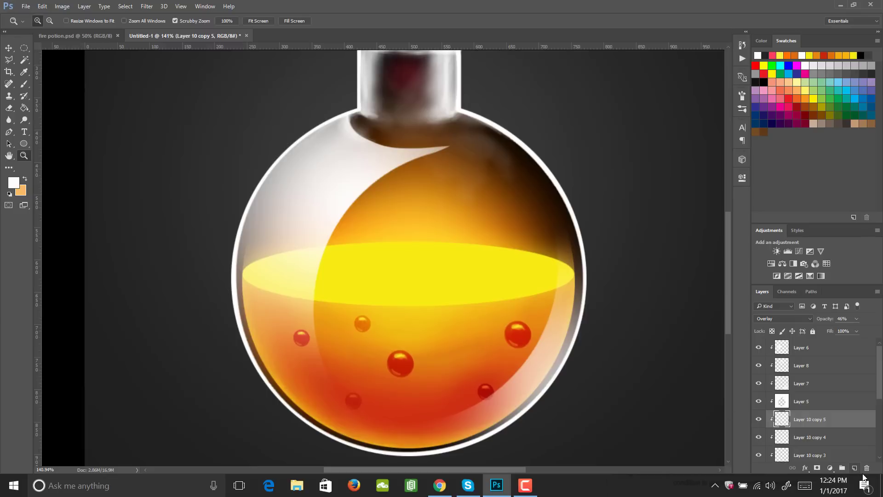
- Add a clipped layer above the bubble copies and sample orange from the small bubble just below the liquid's surface
{"action": "left_click", "coordinate": [854, 467]}
{"action": "key", "text": "b"}
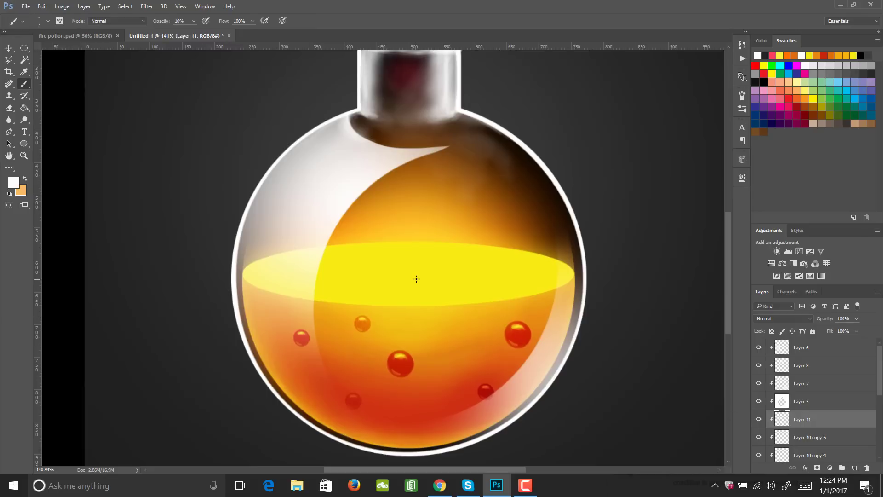
{"action": "key", "text": "i"}
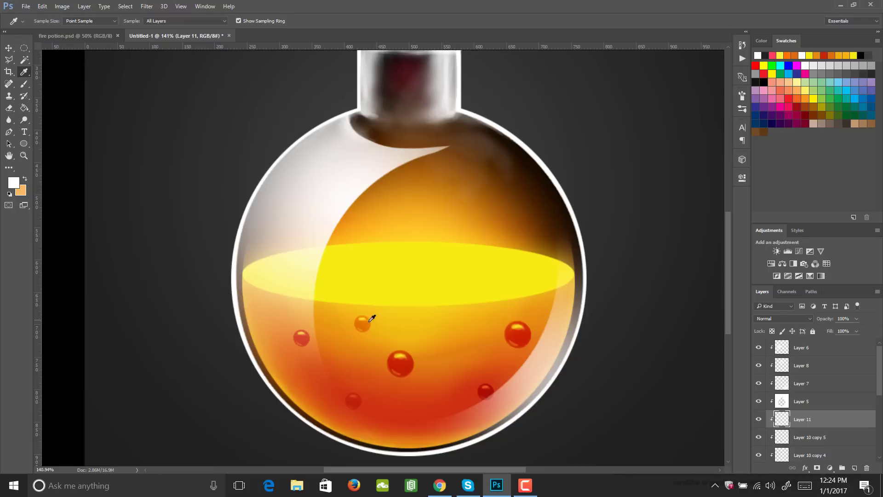
{"action": "left_click", "coordinate": [366, 322]}
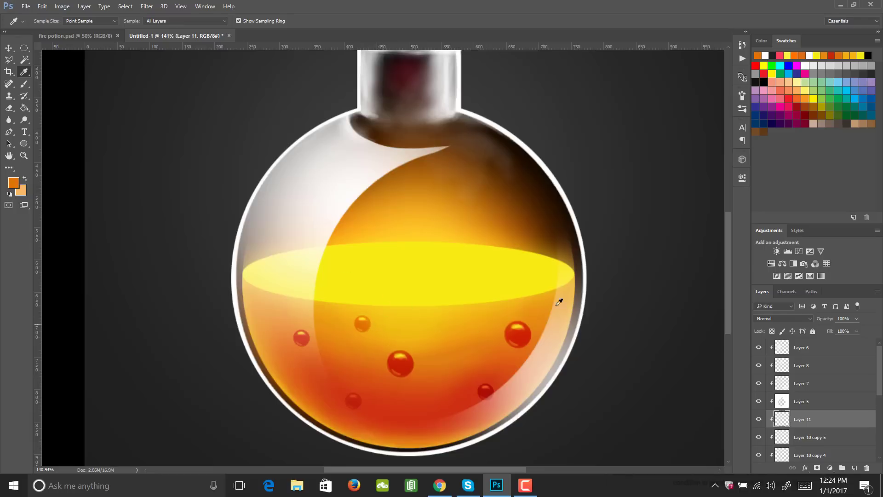
- Paint scattered flat orange specks across the yellow liquid surface at 100% brush opacity and lower their layer's opacity to 73%
{"action": "key", "text": "b"}
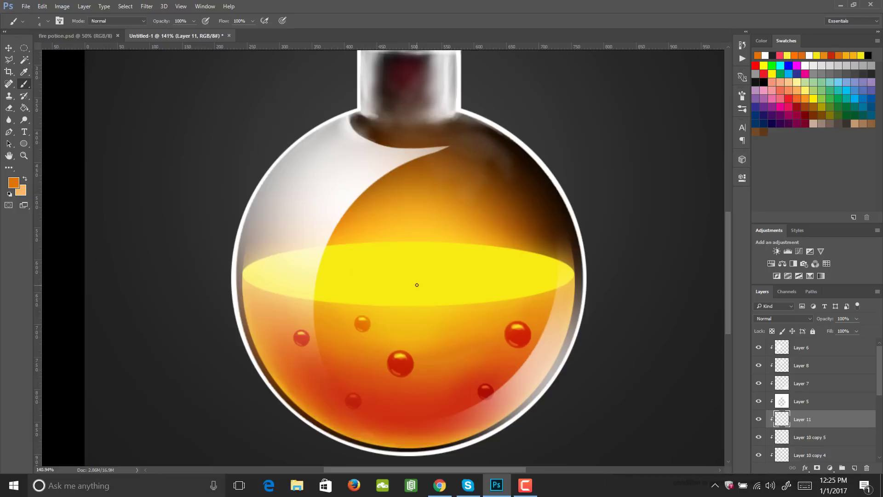
{"action": "left_click_drag", "start_coordinate": [435, 274], "coordinate": [436, 276]}
{"action": "left_click_drag", "start_coordinate": [502, 268], "coordinate": [515, 266]}
{"action": "left_click_drag", "start_coordinate": [328, 262], "coordinate": [319, 261]}
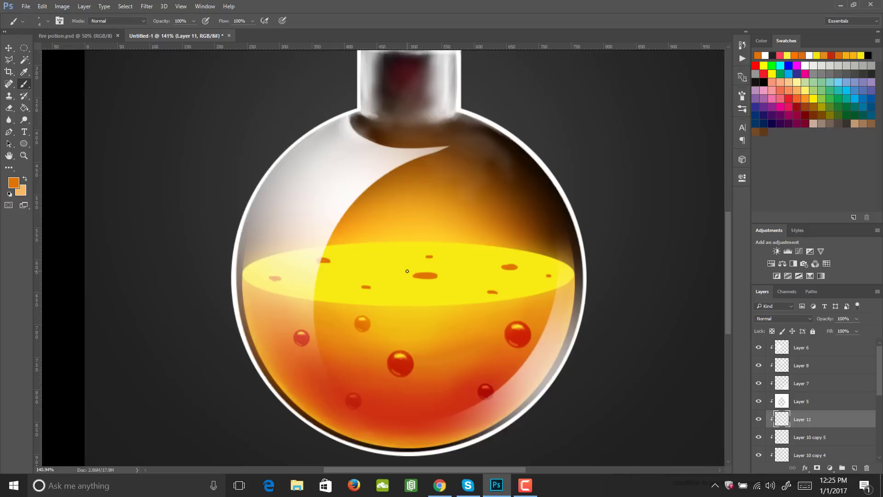
{"action": "left_click", "coordinate": [856, 318]}
{"action": "left_click_drag", "start_coordinate": [836, 333], "coordinate": [845, 333]}
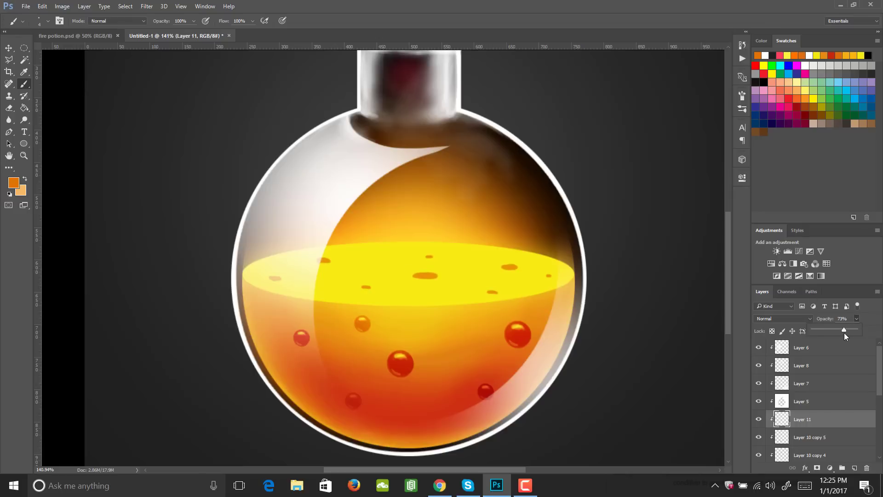
{"action": "left_click", "coordinate": [857, 321]}
- Add a new unclipped layer above Layer 6 at the top of the layer stack for working above the bottle's lip
{"action": "key", "text": "z"}
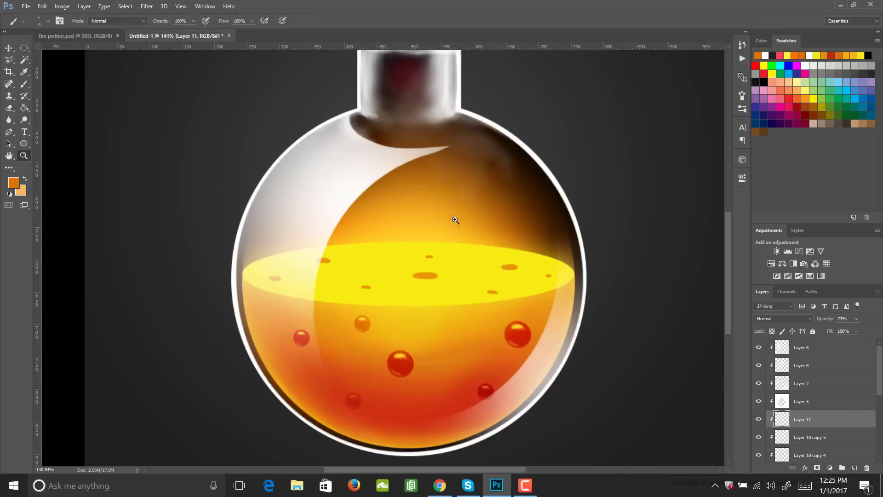
{"action": "left_click_drag", "start_coordinate": [453, 216], "coordinate": [419, 236]}
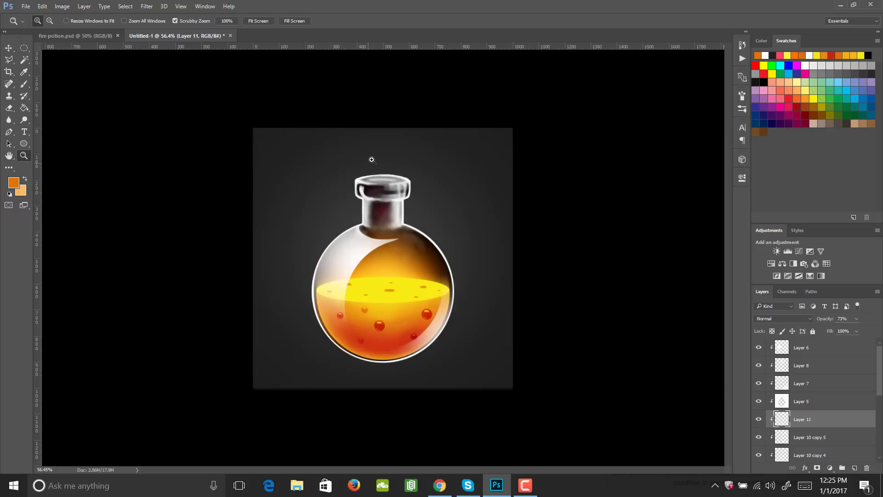
{"action": "left_click_drag", "start_coordinate": [369, 175], "coordinate": [421, 182]}
{"action": "left_click_drag", "start_coordinate": [494, 236], "coordinate": [417, 273]}
{"action": "key", "text": "h"}
{"action": "left_click", "coordinate": [806, 350]}
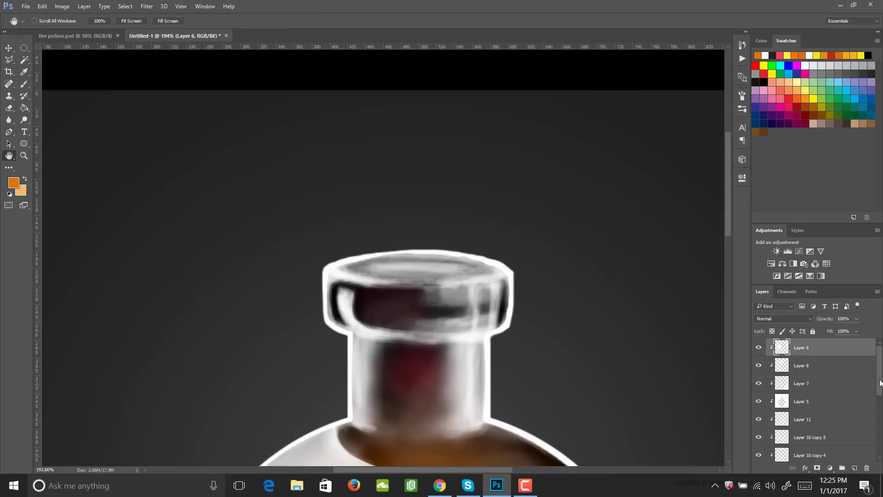
{"action": "left_click", "coordinate": [854, 469]}
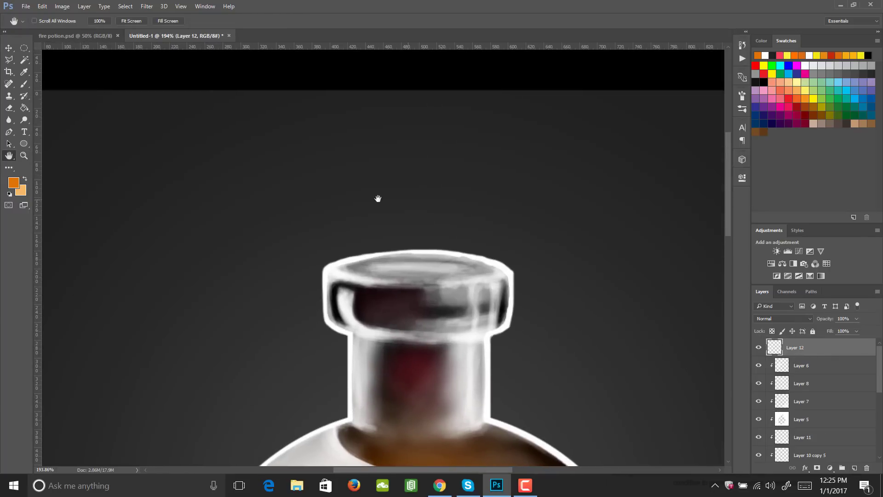
- Set the painting colour to a dark, muted greyish purple
{"action": "key", "text": "l"}
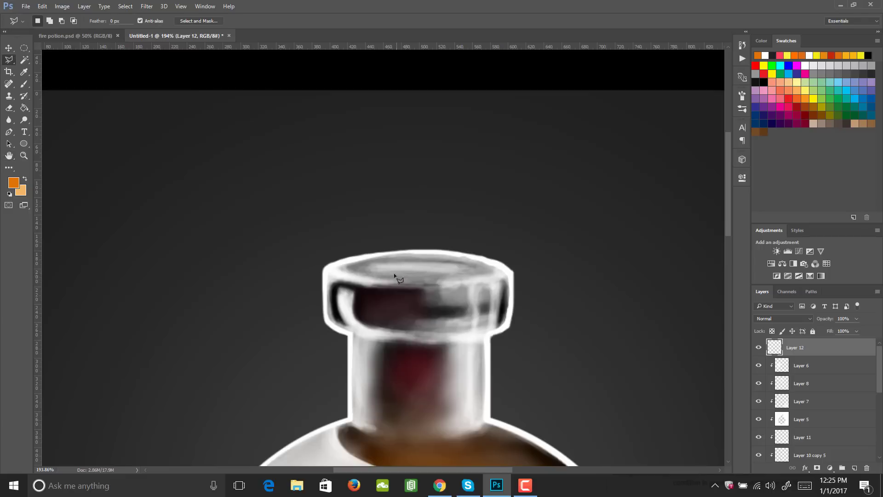
{"action": "key", "text": "b"}
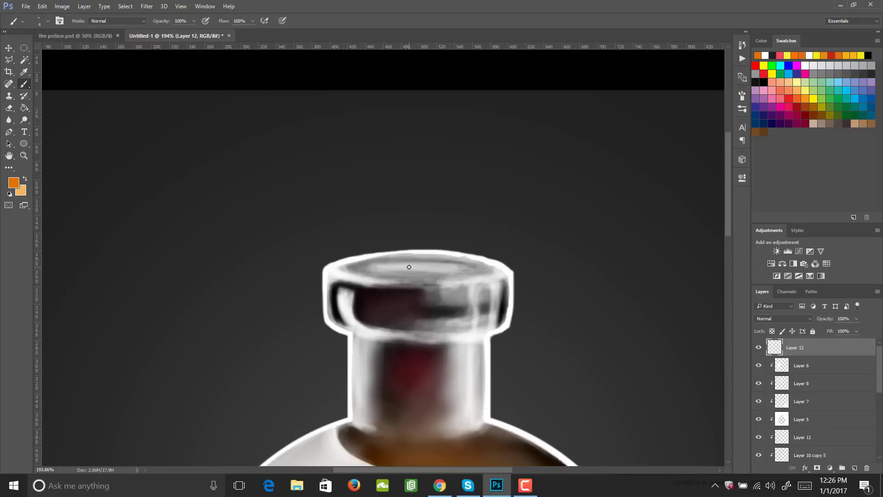
{"action": "left_click", "coordinate": [14, 182]}
{"action": "mouse_move", "coordinate": [615, 254]}
{"action": "left_mouse_down"}
{"action": "mouse_move", "coordinate": [662, 227]}
{"action": "mouse_move", "coordinate": [647, 240]}
{"action": "left_mouse_up"}
{"action": "left_click_drag", "start_coordinate": [703, 280], "coordinate": [696, 178]}
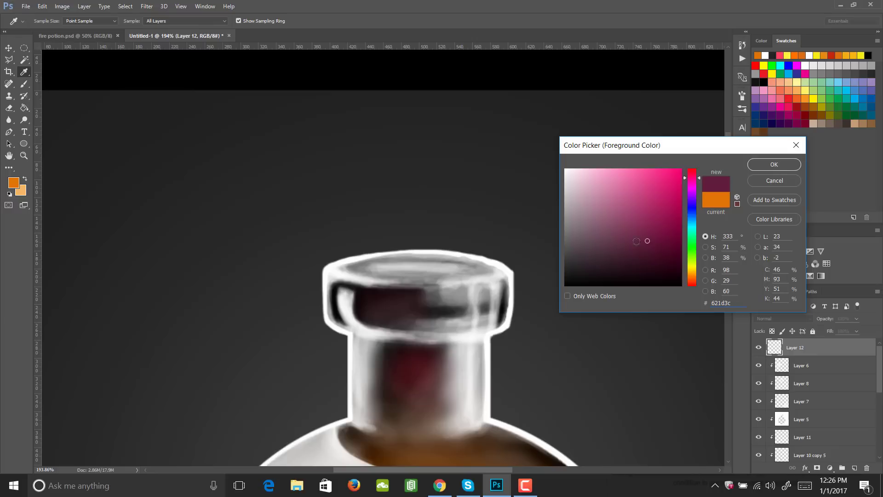
{"action": "mouse_move", "coordinate": [636, 241]}
{"action": "left_mouse_down"}
{"action": "mouse_move", "coordinate": [615, 241]}
{"action": "mouse_move", "coordinate": [605, 258]}
{"action": "left_mouse_up"}
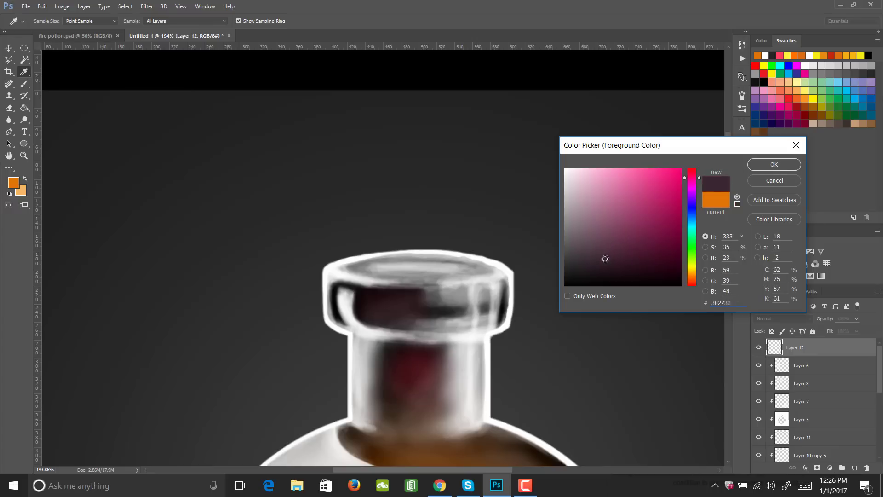
{"action": "left_click", "coordinate": [775, 163]}
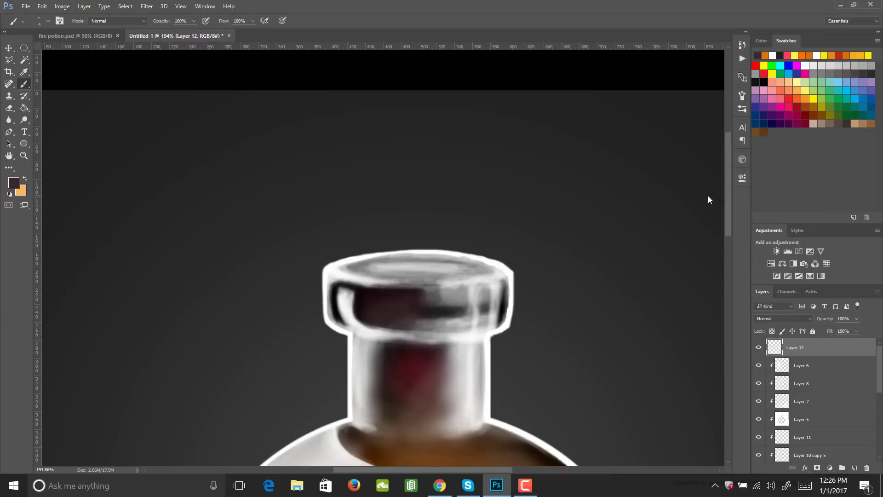
- Dab one dark purple circle over the bottle's mouth with the hard round brush at 150 px
{"action": "key", "text": "bracketright"}
{"action": "key", "text": "bracketright"}
{"action": "key", "text": "bracketright"}
{"action": "key", "text": "bracketright"}
{"action": "key", "text": "bracketright"}
{"action": "key", "text": "bracketright"}
{"action": "key", "text": "bracketright"}
{"action": "key", "text": "bracketright"}
{"action": "key", "text": "bracketright"}
{"action": "key", "text": "bracketright"}
{"action": "key", "text": "bracketright"}
{"action": "key", "text": "bracketright"}
{"action": "key", "text": "bracketright"}
{"action": "key", "text": "bracketright"}
{"action": "key", "text": "bracketright"}
{"action": "left_click", "coordinate": [415, 228]}
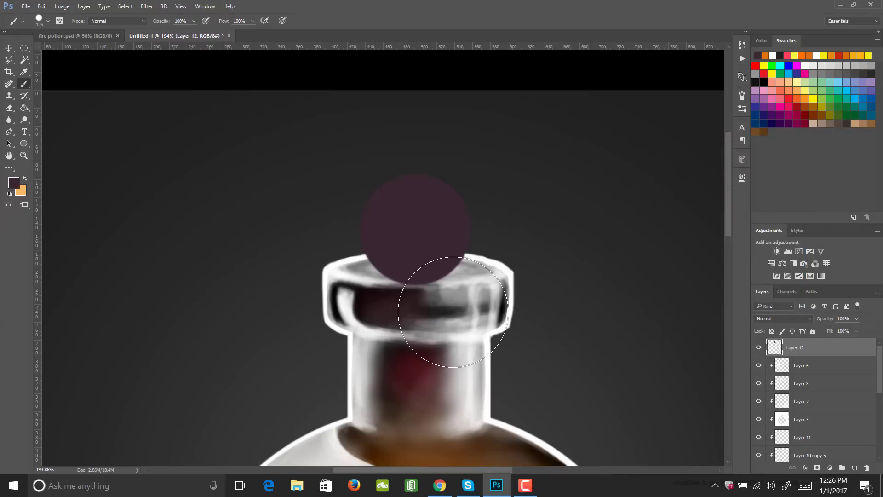
{"action": "key", "text": "ctrl+z"}
{"action": "key", "text": "bracketright"}
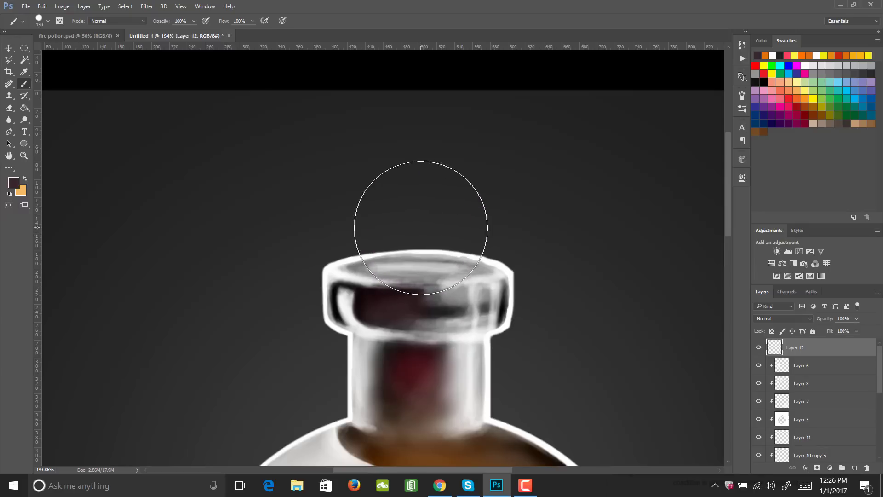
{"action": "left_click", "coordinate": [421, 226]}
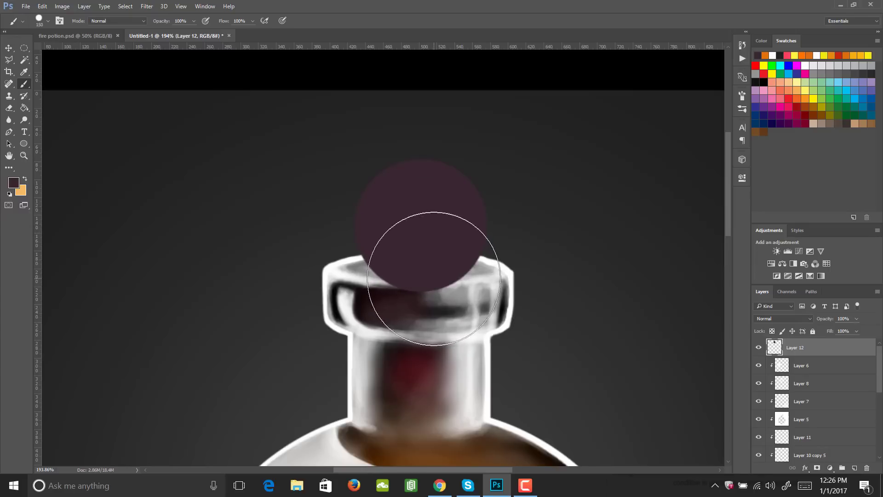
- Squash the purple circle vertically into a flat ellipse lying on the bottle's top opening
{"action": "key", "text": "ctrl+t"}
{"action": "mouse_move", "coordinate": [420, 158]}
{"action": "left_mouse_down"}
{"action": "mouse_move", "coordinate": [435, 256]}
{"action": "mouse_move", "coordinate": [423, 273]}
{"action": "left_mouse_up"}
{"action": "key", "text": "Return"}
{"action": "key", "text": "b"}
{"action": "key", "text": "v"}
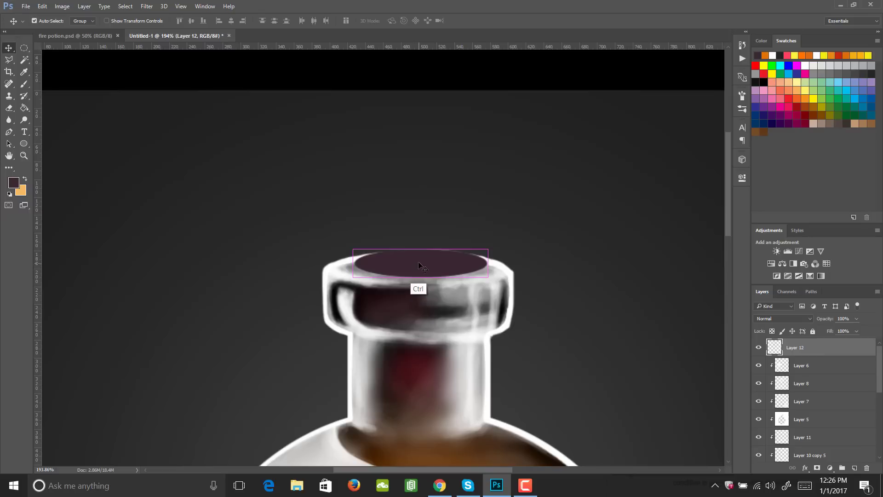
- Narrow the purple ellipse to about 92% width and centre it on the bottle's opening
{"action": "key", "text": "ctrl+t"}
{"action": "left_click_drag", "start_coordinate": [363, 264], "coordinate": [366, 266]}
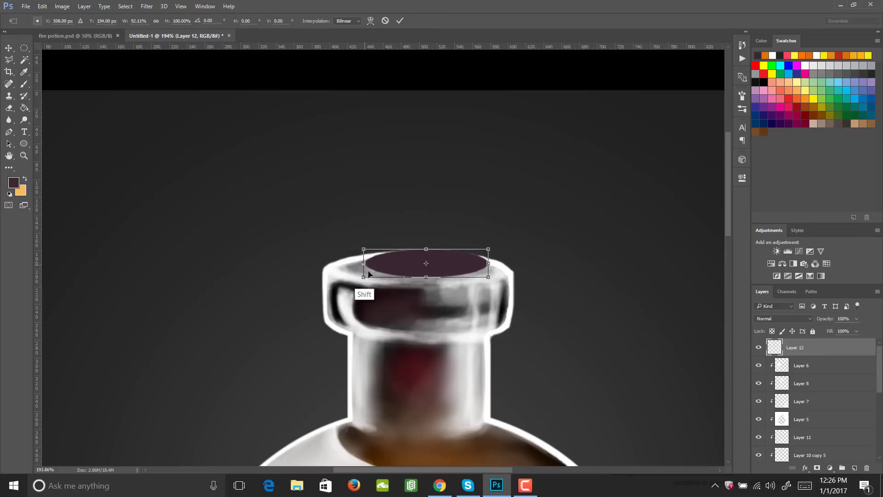
{"action": "key", "text": "Return"}
{"action": "mouse_move", "coordinate": [429, 270]}
{"action": "left_mouse_down"}
{"action": "mouse_move", "coordinate": [411, 269]}
{"action": "mouse_move", "coordinate": [421, 270]}
{"action": "left_mouse_up"}
{"action": "key", "text": "l"}
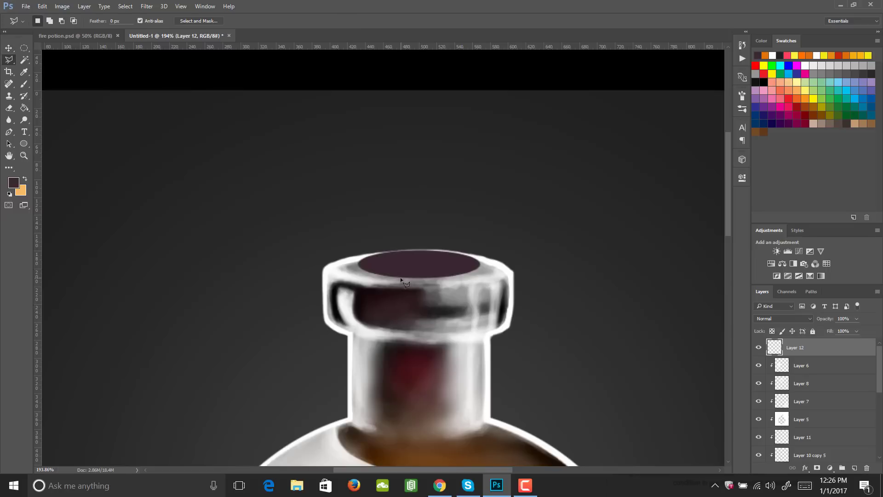
- Duplicate the purple ellipse straight up above the bottle and enlarge the copy to about 127% width and 128% height
{"action": "key", "text": "v"}
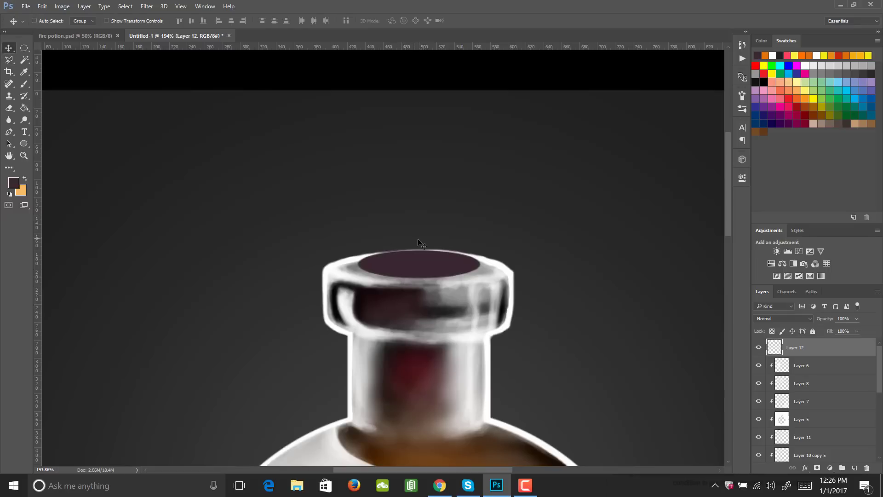
{"action": "left_click_drag", "start_coordinate": [423, 270], "coordinate": [423, 161]}
{"action": "key", "text": "ctrl+t"}
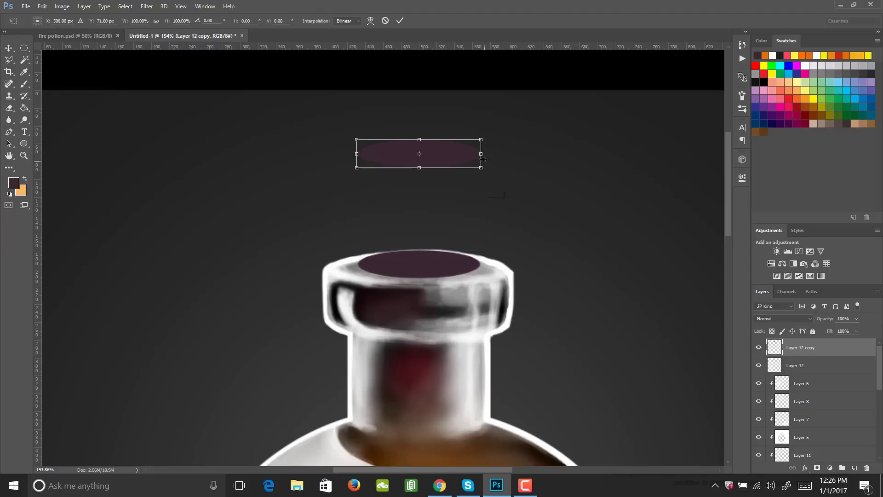
{"action": "mouse_move", "coordinate": [480, 167]}
{"action": "left_mouse_down"}
{"action": "mouse_move", "coordinate": [511, 184]}
{"action": "mouse_move", "coordinate": [471, 163]}
{"action": "left_mouse_up"}
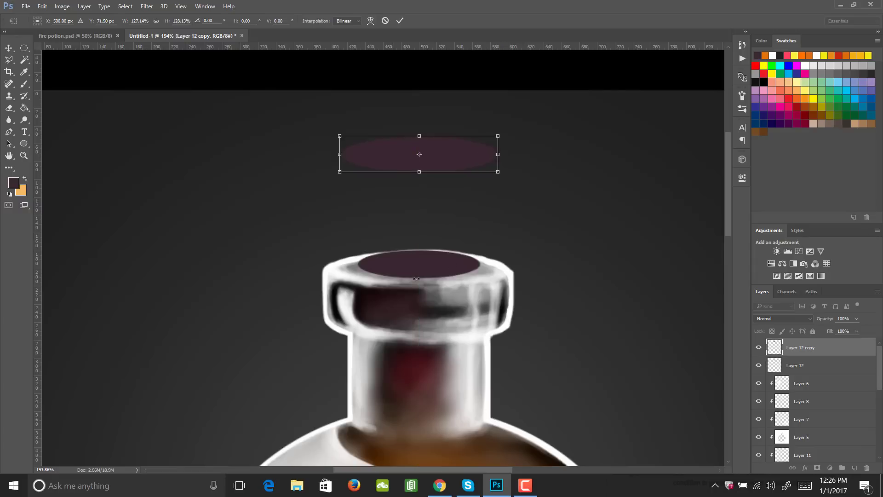
{"action": "key", "text": "Return"}
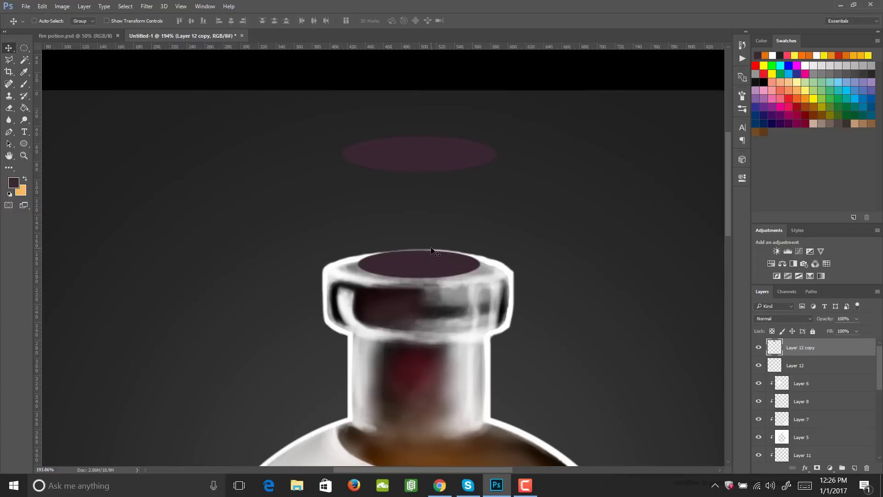
{"action": "key", "text": "l"}
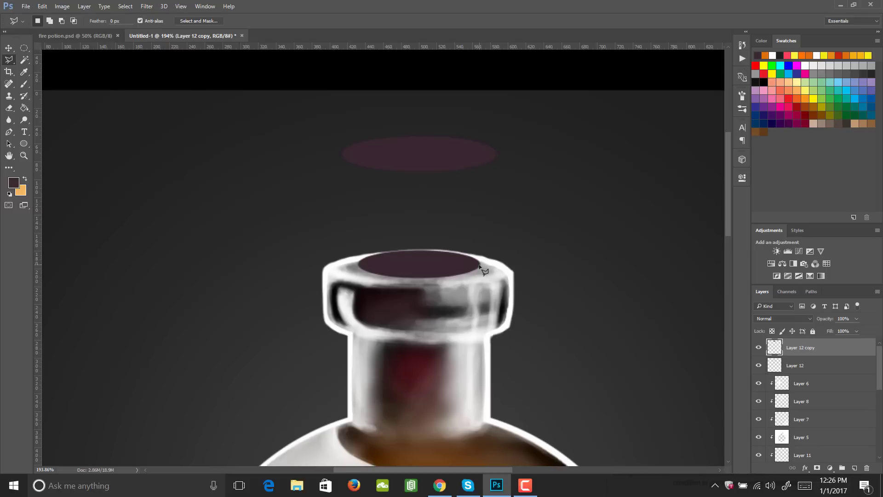
- Outline the stopper's body between the two ellipses with the Polygonal Lasso, fill it with dark purple and deselect
{"action": "mouse_move", "coordinate": [480, 265]}
{"action": "left_mouse_down"}
{"action": "mouse_move", "coordinate": [497, 156]}
{"action": "mouse_move", "coordinate": [440, 147]}
{"action": "mouse_move", "coordinate": [342, 153]}
{"action": "mouse_move", "coordinate": [359, 264]}
{"action": "mouse_move", "coordinate": [419, 276]}
{"action": "mouse_move", "coordinate": [480, 265]}
{"action": "left_mouse_up"}
{"action": "key", "text": "g"}
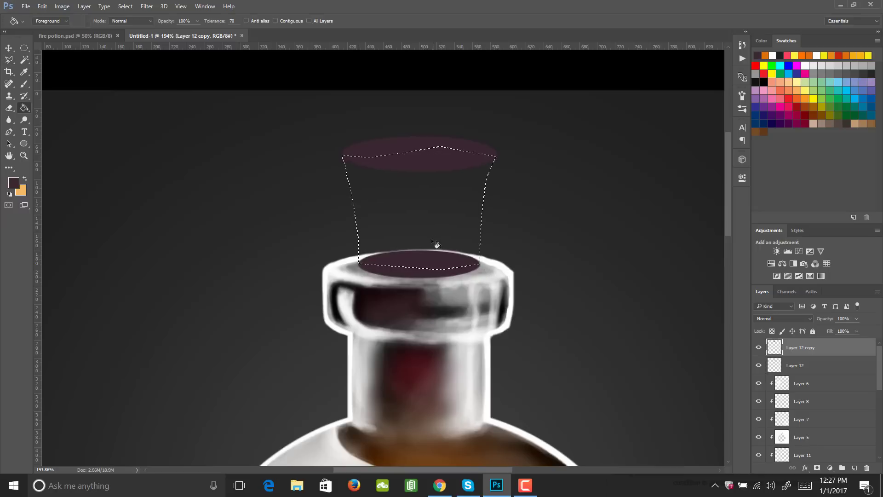
{"action": "left_click", "coordinate": [442, 208]}
{"action": "key", "text": "m"}
{"action": "key", "text": "ctrl+d"}
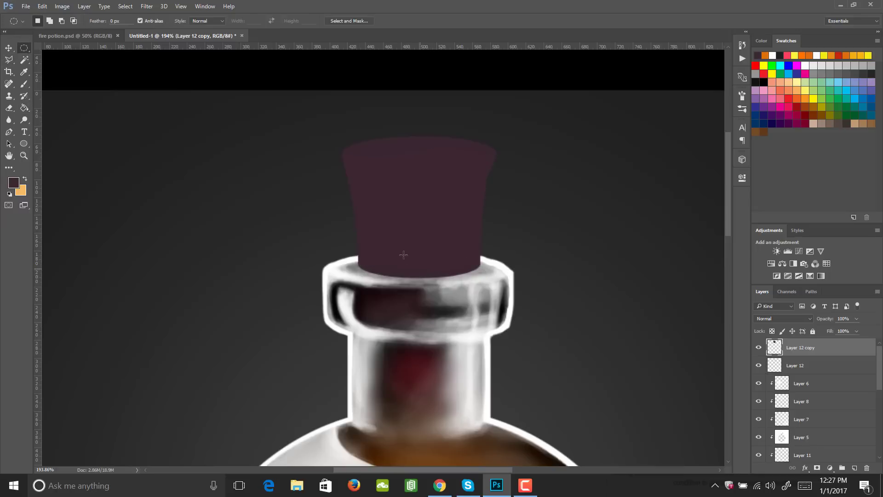
- Merge the two purple stopper layers, Layer 12 and Layer 12 copy, into one
{"action": "key", "text": "z"}
{"action": "left_click_drag", "start_coordinate": [451, 252], "coordinate": [432, 259]}
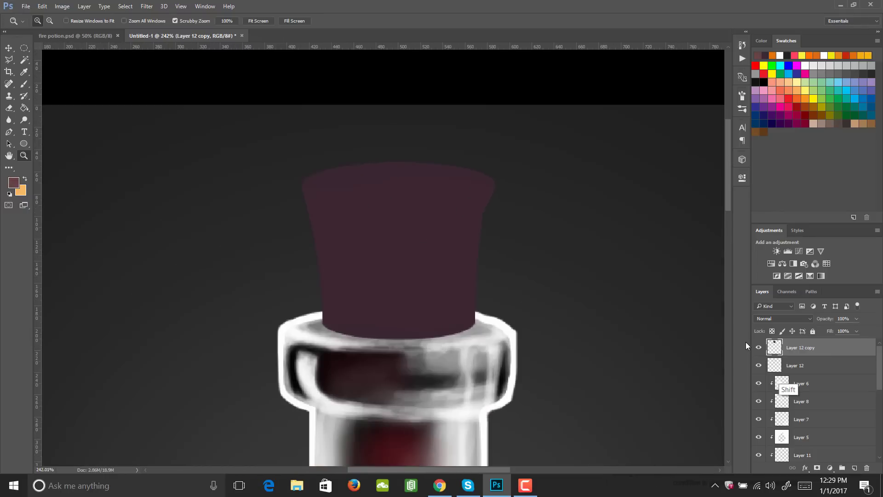
{"action": "left_click", "coordinate": [790, 366], "text": "shift"}
{"action": "right_click", "coordinate": [790, 366]}
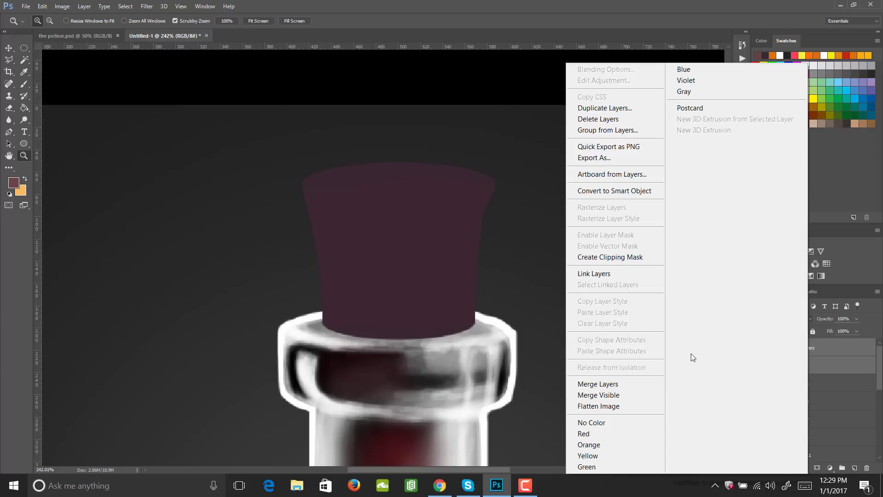
{"action": "left_click", "coordinate": [625, 383]}
- Add a new layer above the merged stopper and clip it to the stopper shape
{"action": "left_click", "coordinate": [854, 468]}
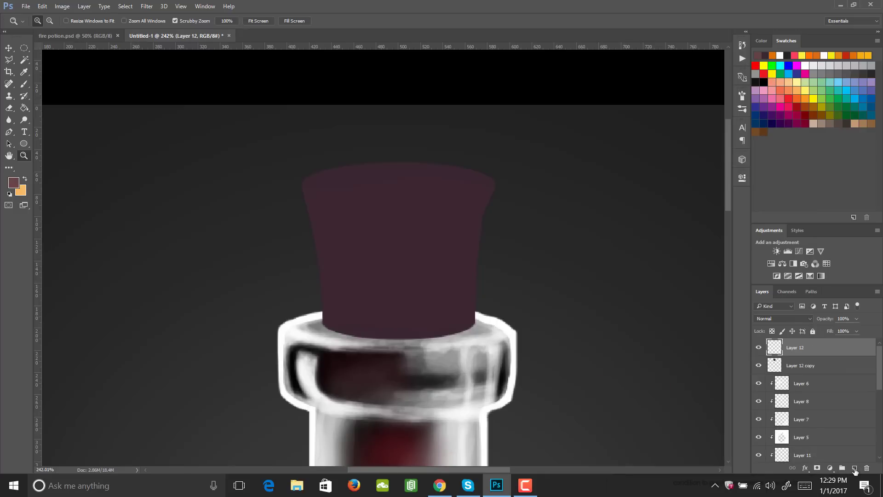
{"action": "right_click", "coordinate": [791, 346]}
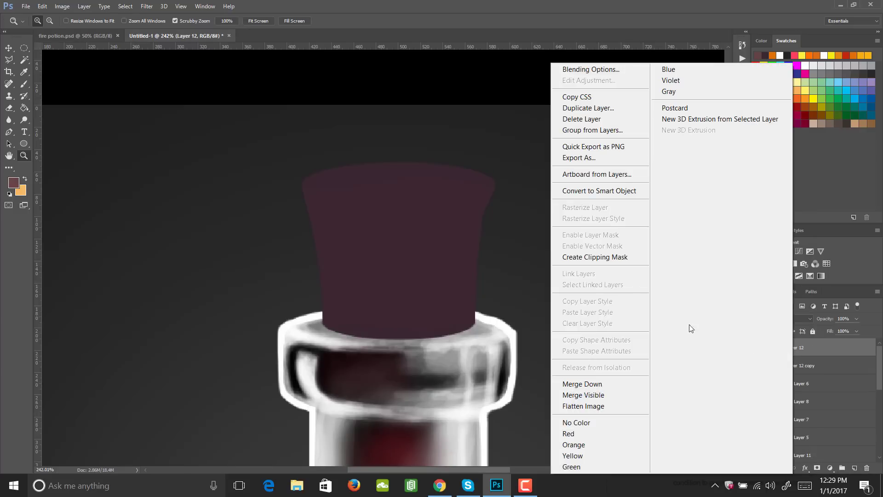
{"action": "left_click", "coordinate": [604, 253]}
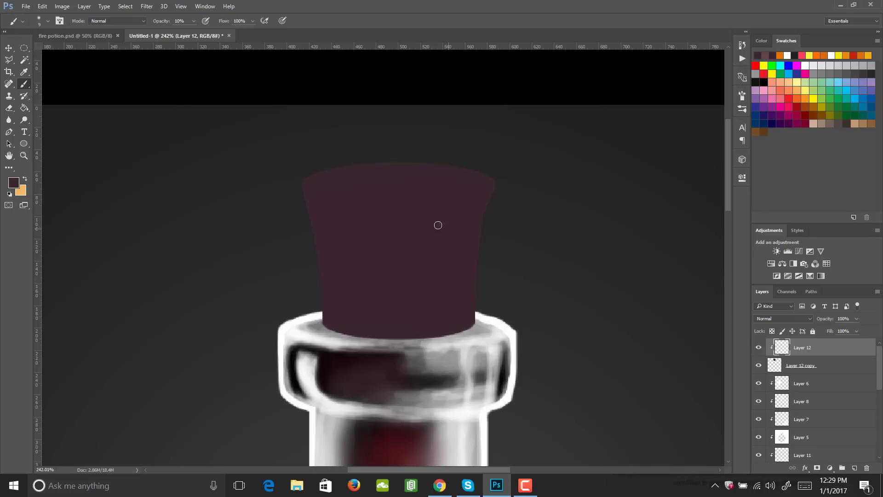
- Set the foreground colour to reddish brown 5e3e3e and paint the stopper's rim and right edge with the soft brush
{"action": "left_click", "coordinate": [15, 183]}
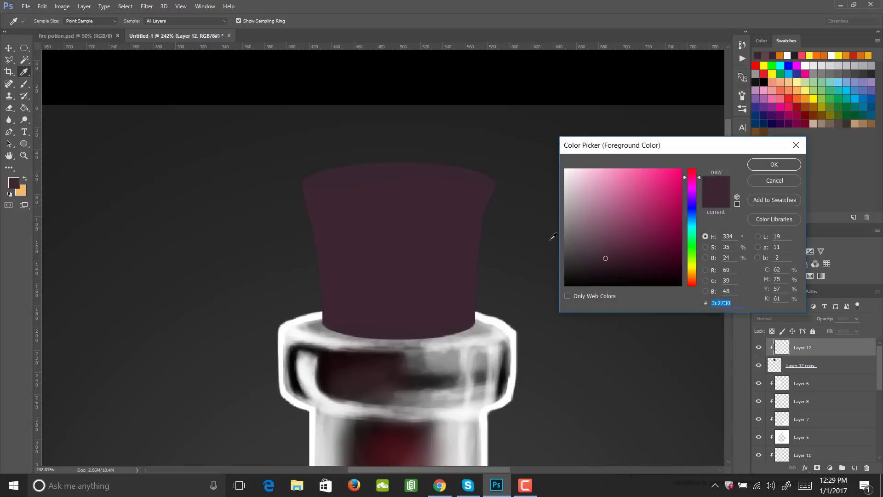
{"action": "left_click_drag", "start_coordinate": [605, 243], "coordinate": [604, 242]}
{"action": "left_click_drag", "start_coordinate": [692, 177], "coordinate": [697, 161]}
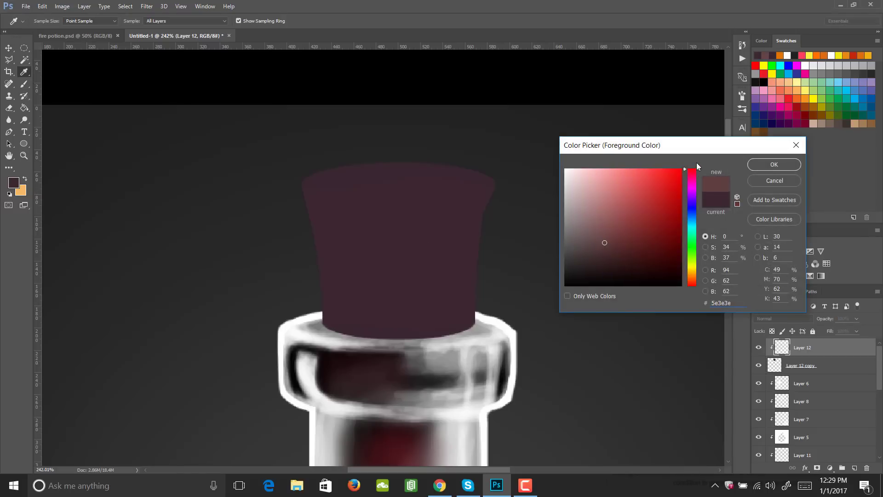
{"action": "left_click", "coordinate": [766, 165]}
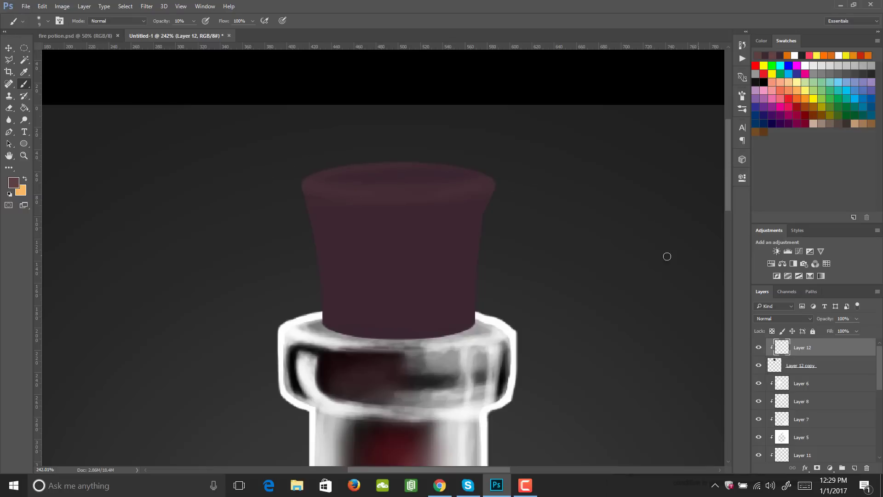
{"action": "mouse_move", "coordinate": [479, 212]}
{"action": "left_mouse_down"}
{"action": "mouse_move", "coordinate": [480, 313]}
{"action": "mouse_move", "coordinate": [481, 228]}
{"action": "left_mouse_up"}
- Raise the brush opacity to 20% and brush reddish brown down the right half and left edge of the stopper's side
{"action": "key", "text": "2"}
{"action": "mouse_move", "coordinate": [427, 241]}
{"action": "left_mouse_down"}
{"action": "mouse_move", "coordinate": [467, 260]}
{"action": "mouse_move", "coordinate": [410, 208]}
{"action": "mouse_move", "coordinate": [426, 332]}
{"action": "left_mouse_up"}
{"action": "mouse_move", "coordinate": [451, 242]}
{"action": "left_mouse_down"}
{"action": "mouse_move", "coordinate": [422, 198]}
{"action": "mouse_move", "coordinate": [486, 180]}
{"action": "left_mouse_up"}
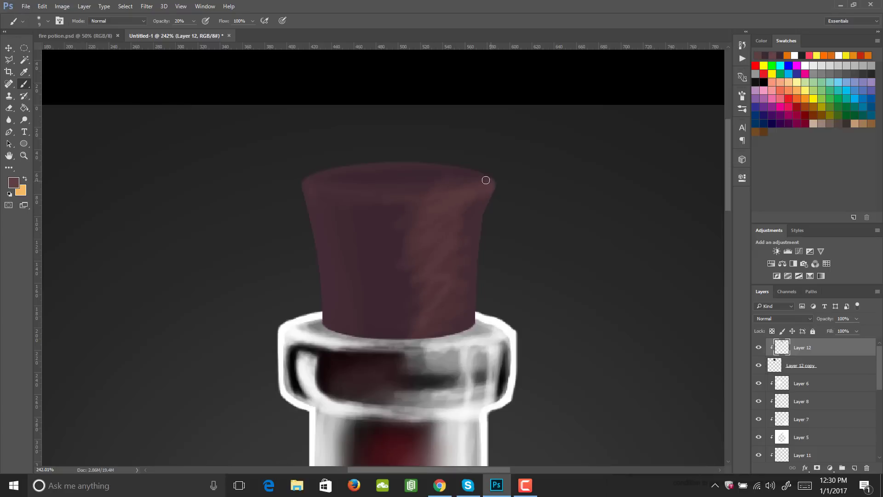
{"action": "mouse_move", "coordinate": [327, 325]}
{"action": "left_mouse_down"}
{"action": "mouse_move", "coordinate": [296, 178]}
{"action": "mouse_move", "coordinate": [353, 157]}
{"action": "mouse_move", "coordinate": [298, 177]}
{"action": "mouse_move", "coordinate": [434, 161]}
{"action": "mouse_move", "coordinate": [461, 271]}
{"action": "mouse_move", "coordinate": [432, 356]}
{"action": "mouse_move", "coordinate": [443, 225]}
{"action": "left_mouse_up"}
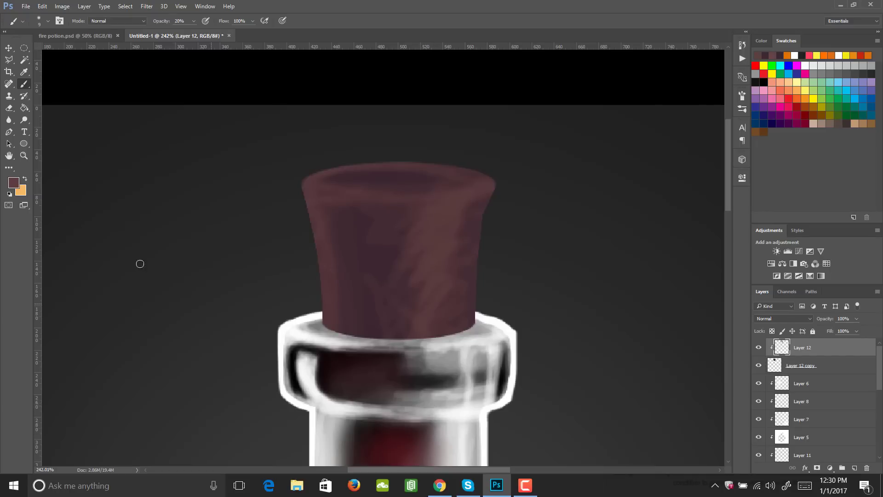
- Set the foreground colour to lighter brown 7d6153 and brush it around the stopper's rim
{"action": "left_click", "coordinate": [14, 182]}
{"action": "left_click_drag", "start_coordinate": [604, 243], "coordinate": [603, 229]}
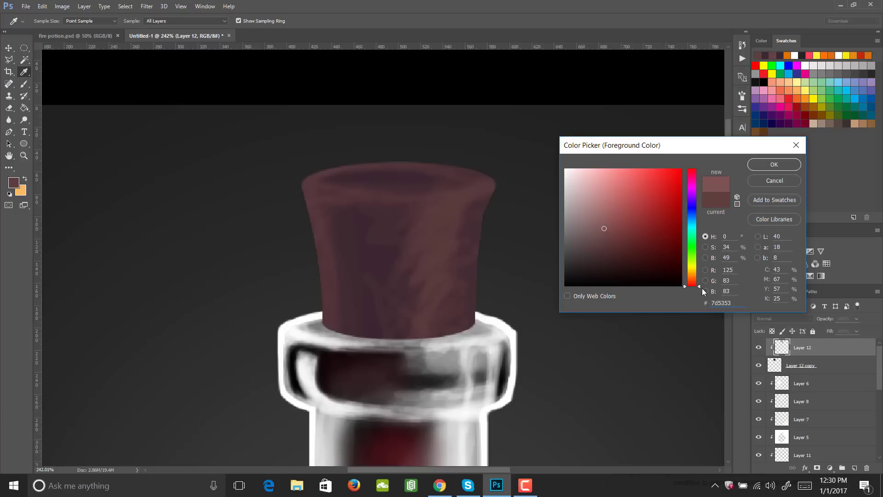
{"action": "left_click_drag", "start_coordinate": [702, 288], "coordinate": [699, 279]}
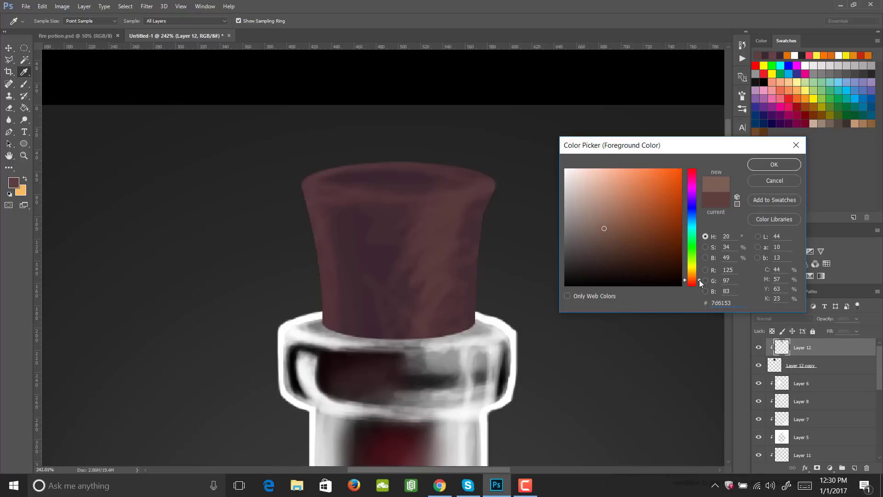
{"action": "left_click", "coordinate": [773, 164]}
{"action": "mouse_move", "coordinate": [484, 189]}
{"action": "left_mouse_down"}
{"action": "mouse_move", "coordinate": [420, 201]}
{"action": "mouse_move", "coordinate": [460, 192]}
{"action": "mouse_move", "coordinate": [390, 183]}
{"action": "left_mouse_up"}
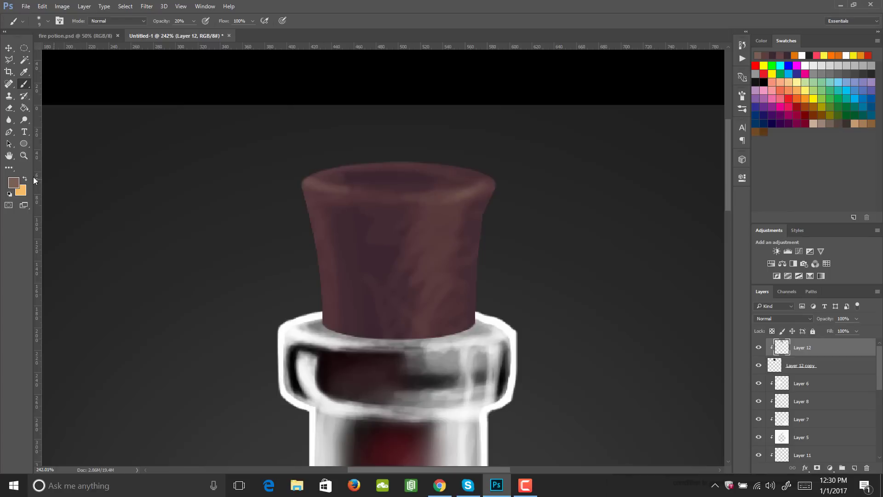
- Set the foreground colour to warm brown 7f5038 and build it up over the stopper's rim, edges and right-hand highlight
{"action": "left_click", "coordinate": [13, 182]}
{"action": "left_click", "coordinate": [630, 227]}
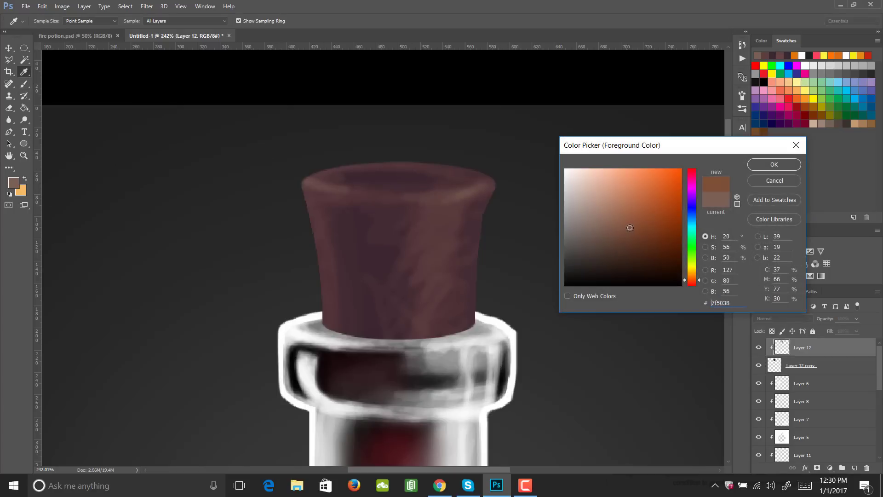
{"action": "left_click", "coordinate": [781, 162]}
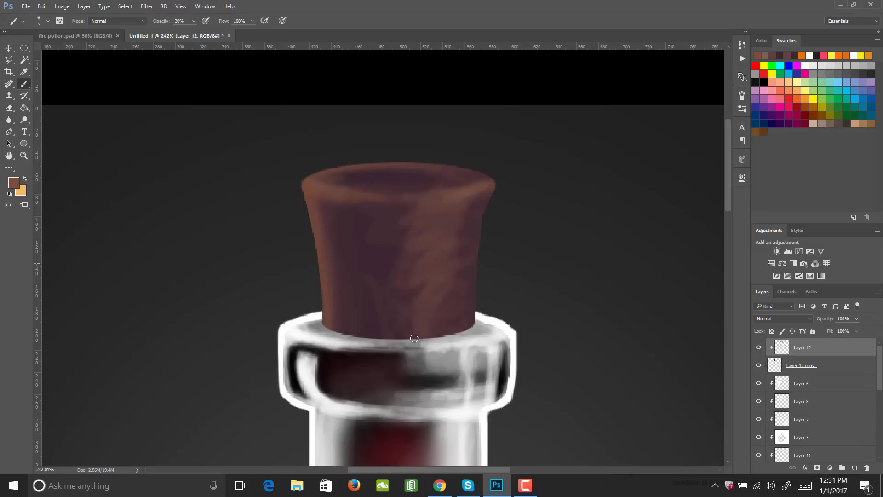
{"action": "left_click_drag", "start_coordinate": [412, 251], "coordinate": [433, 289]}
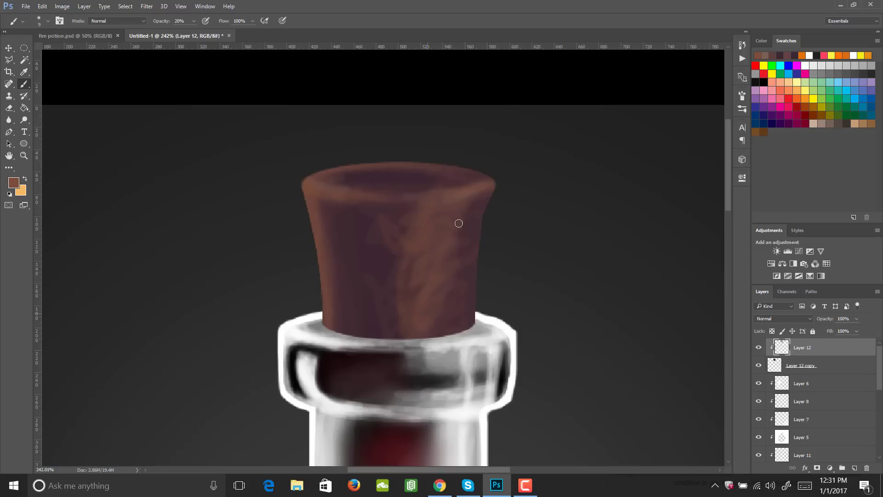
{"action": "mouse_move", "coordinate": [458, 223]}
{"action": "left_mouse_down"}
{"action": "mouse_move", "coordinate": [450, 309]}
{"action": "mouse_move", "coordinate": [434, 260]}
{"action": "mouse_move", "coordinate": [453, 209]}
{"action": "mouse_move", "coordinate": [466, 213]}
{"action": "mouse_move", "coordinate": [445, 213]}
{"action": "mouse_move", "coordinate": [455, 238]}
{"action": "left_mouse_up"}
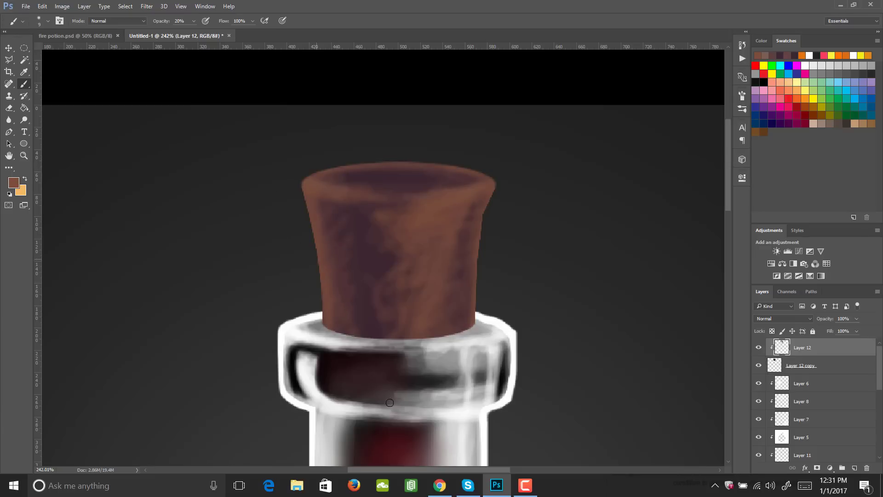
- Set the foreground colour to golden brown aa7d27 and brush highlights on the stopper's right side and upper left rim
{"action": "left_click", "coordinate": [14, 183]}
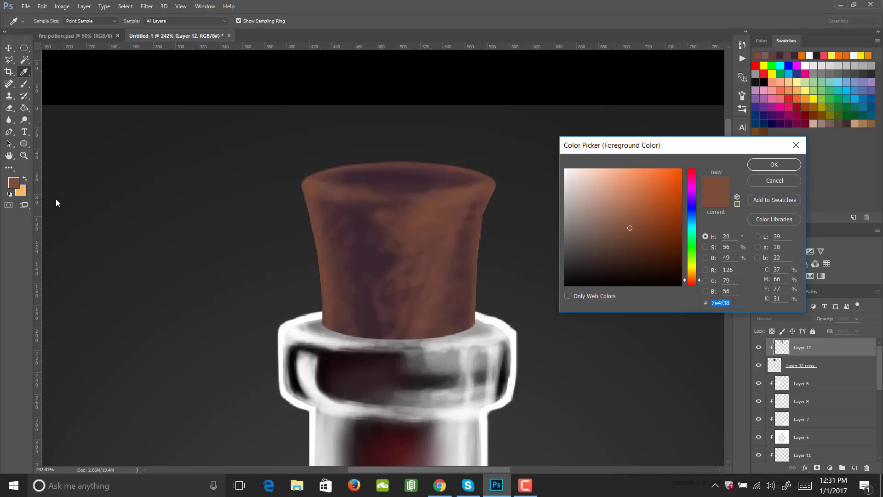
{"action": "left_click_drag", "start_coordinate": [629, 210], "coordinate": [628, 206]}
{"action": "left_click_drag", "start_coordinate": [695, 279], "coordinate": [695, 273]}
{"action": "left_click", "coordinate": [764, 166]}
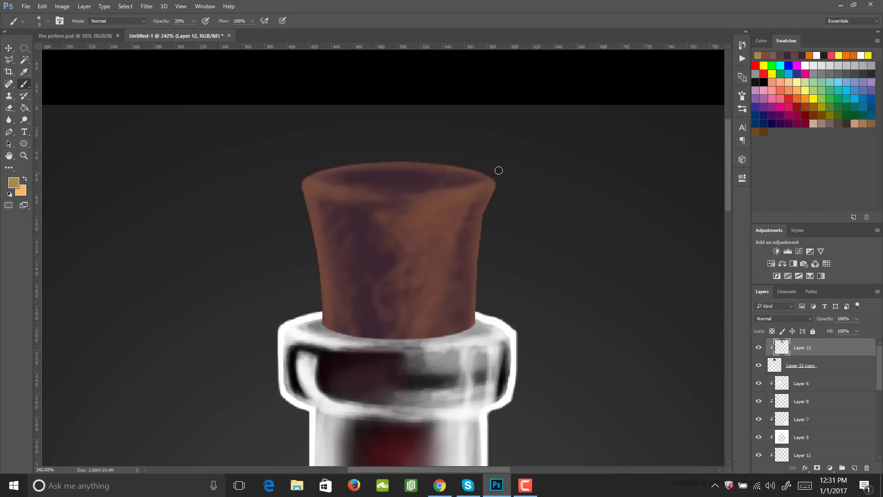
{"action": "left_click", "coordinate": [14, 182]}
{"action": "left_click_drag", "start_coordinate": [630, 209], "coordinate": [655, 208]}
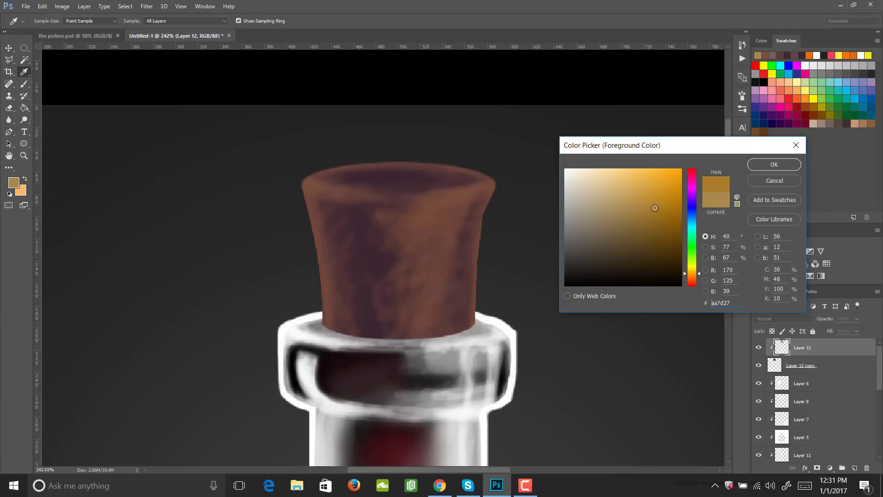
{"action": "left_click", "coordinate": [756, 166]}
{"action": "mouse_move", "coordinate": [426, 197]}
{"action": "left_mouse_down"}
{"action": "mouse_move", "coordinate": [459, 200]}
{"action": "mouse_move", "coordinate": [430, 233]}
{"action": "mouse_move", "coordinate": [454, 238]}
{"action": "mouse_move", "coordinate": [425, 253]}
{"action": "mouse_move", "coordinate": [441, 262]}
{"action": "mouse_move", "coordinate": [428, 241]}
{"action": "mouse_move", "coordinate": [421, 329]}
{"action": "left_mouse_up"}
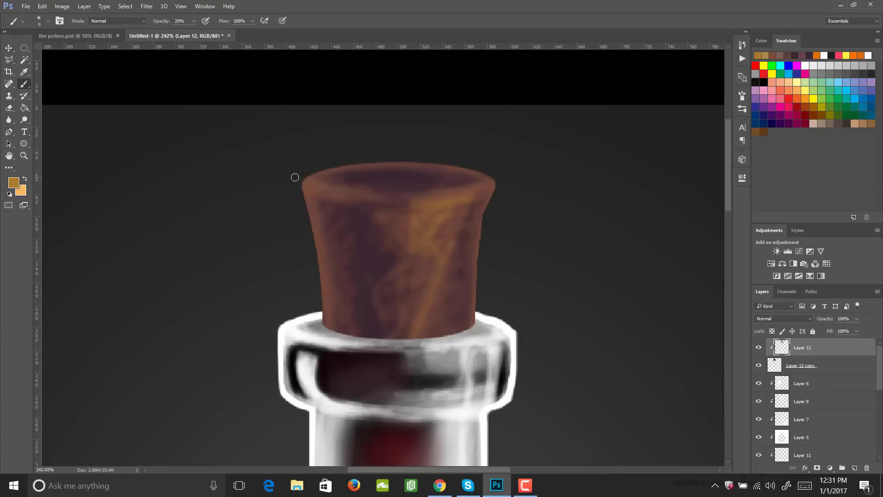
{"action": "mouse_move", "coordinate": [296, 177]}
{"action": "left_mouse_down"}
{"action": "mouse_move", "coordinate": [322, 292]}
{"action": "mouse_move", "coordinate": [367, 209]}
{"action": "mouse_move", "coordinate": [490, 189]}
{"action": "mouse_move", "coordinate": [467, 173]}
{"action": "mouse_move", "coordinate": [387, 169]}
{"action": "left_mouse_up"}
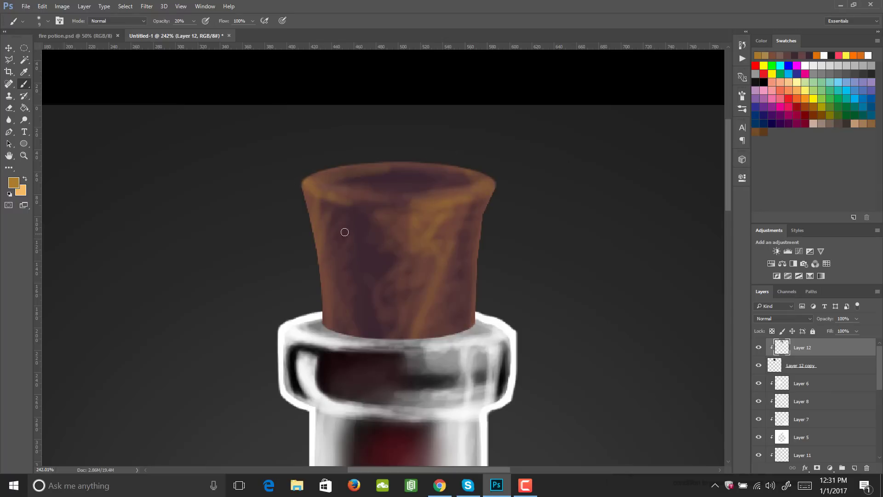
- Choose the 25 px pointed bristle brush, shrink it, and stroke golden wood grain along the stopper's rim, left edge and right highlight
{"action": "left_click", "coordinate": [742, 94]}
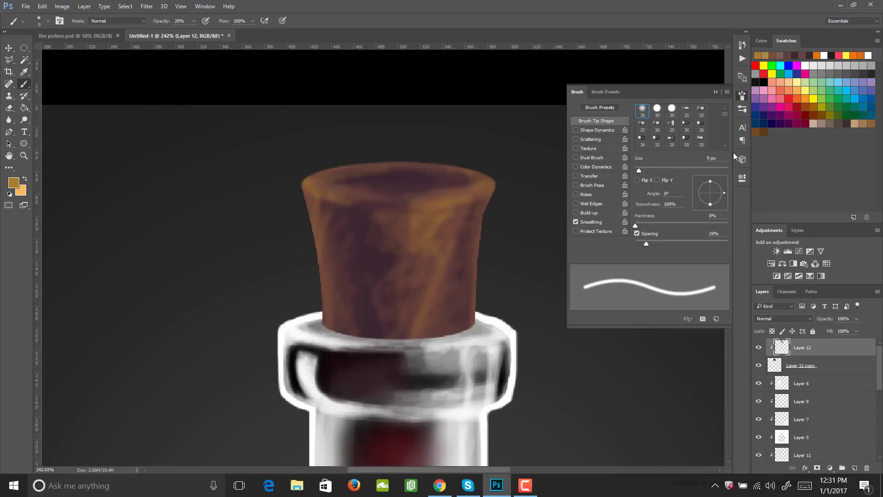
{"action": "left_click", "coordinate": [687, 111]}
{"action": "left_click", "coordinate": [745, 94]}
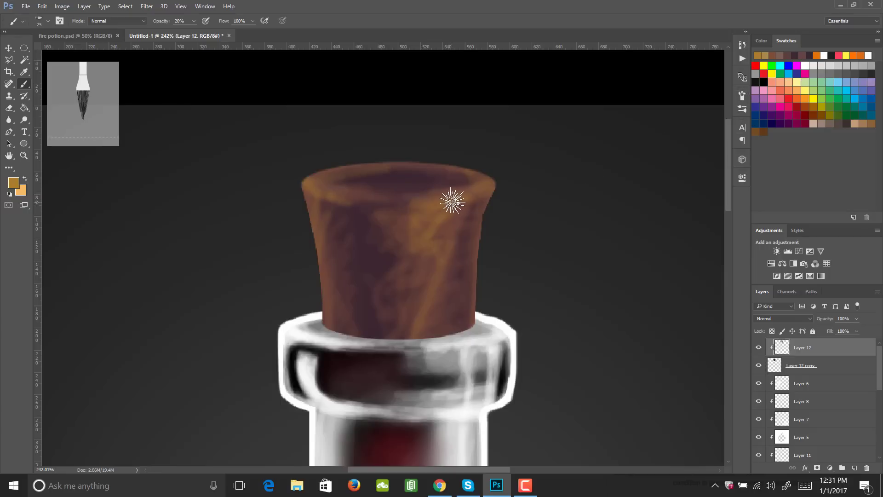
{"action": "key", "text": "bracketleft"}
{"action": "key", "text": "bracketleft"}
{"action": "key", "text": "bracketleft"}
{"action": "key", "text": "bracketleft"}
{"action": "key", "text": "bracketleft"}
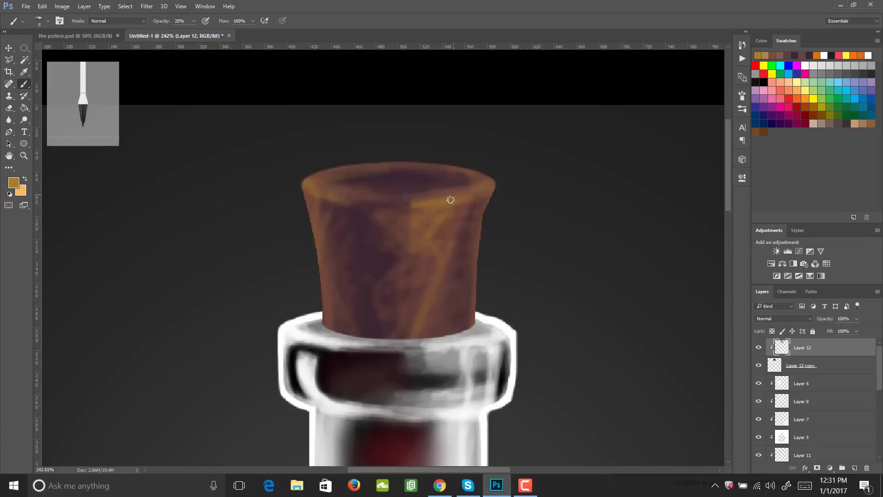
{"action": "left_click_drag", "start_coordinate": [450, 199], "coordinate": [497, 183]}
{"action": "mouse_move", "coordinate": [307, 183]}
{"action": "left_mouse_down"}
{"action": "mouse_move", "coordinate": [340, 210]}
{"action": "mouse_move", "coordinate": [324, 227]}
{"action": "mouse_move", "coordinate": [350, 313]}
{"action": "mouse_move", "coordinate": [330, 258]}
{"action": "left_mouse_up"}
{"action": "mouse_move", "coordinate": [429, 210]}
{"action": "left_mouse_down"}
{"action": "mouse_move", "coordinate": [449, 250]}
{"action": "mouse_move", "coordinate": [422, 308]}
{"action": "left_mouse_up"}
{"action": "left_click_drag", "start_coordinate": [403, 209], "coordinate": [437, 199]}
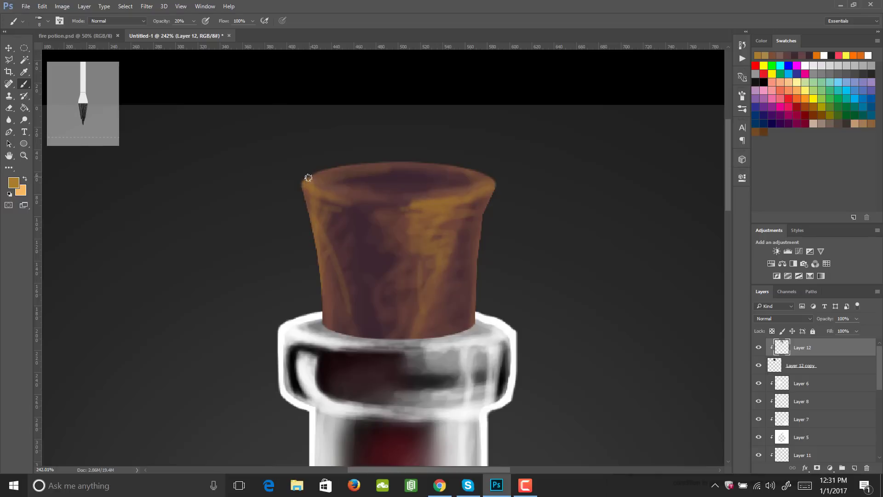
- Trace golden brown bristle strokes around the stopper's top rim, across its base and over the right-hand highlight
{"action": "mouse_move", "coordinate": [308, 177]}
{"action": "left_mouse_down"}
{"action": "mouse_move", "coordinate": [389, 162]}
{"action": "mouse_move", "coordinate": [476, 168]}
{"action": "mouse_move", "coordinate": [497, 192]}
{"action": "left_mouse_up"}
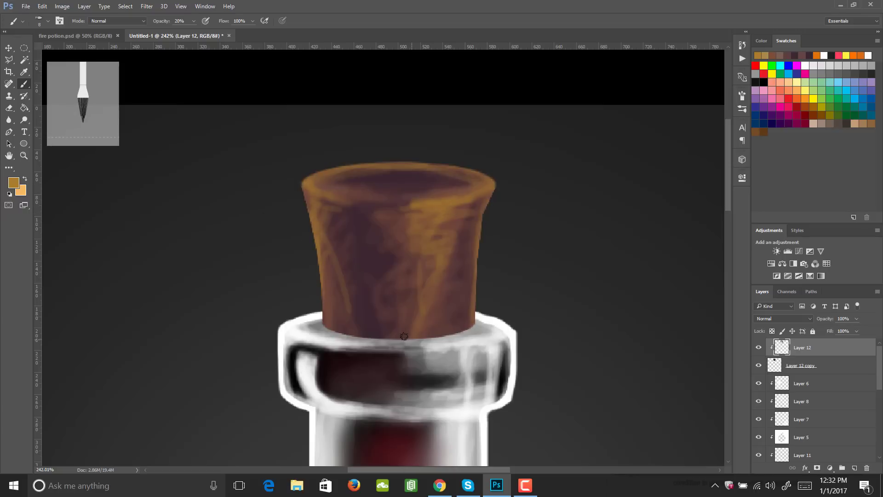
{"action": "mouse_move", "coordinate": [406, 337]}
{"action": "left_mouse_down"}
{"action": "mouse_move", "coordinate": [436, 336]}
{"action": "mouse_move", "coordinate": [374, 331]}
{"action": "mouse_move", "coordinate": [417, 331]}
{"action": "left_mouse_up"}
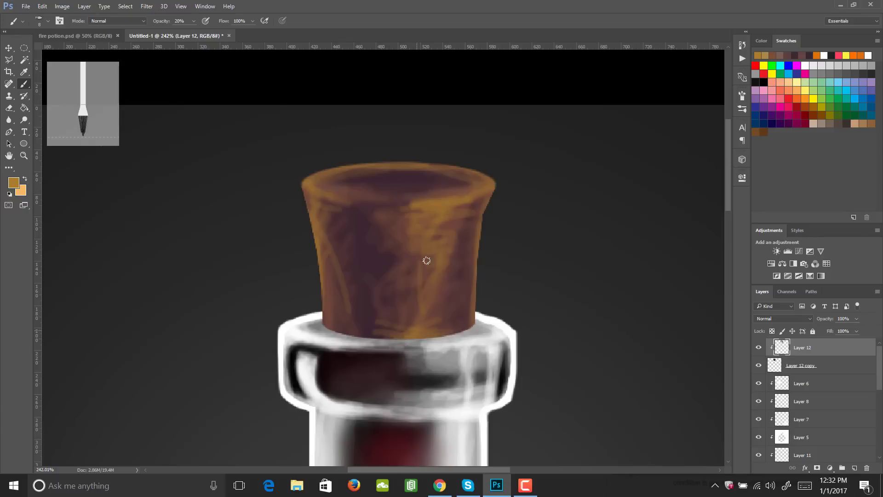
{"action": "left_click_drag", "start_coordinate": [426, 215], "coordinate": [446, 199]}
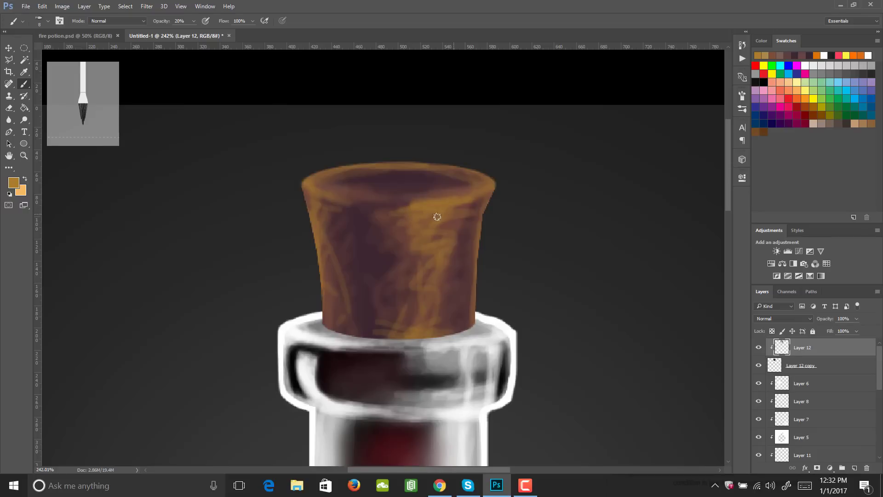
- Sample brown 774f34 from the stopper and brush it over the right highlight and left side at 100% opacity, finishing the left at 50%
{"action": "key", "text": "i"}
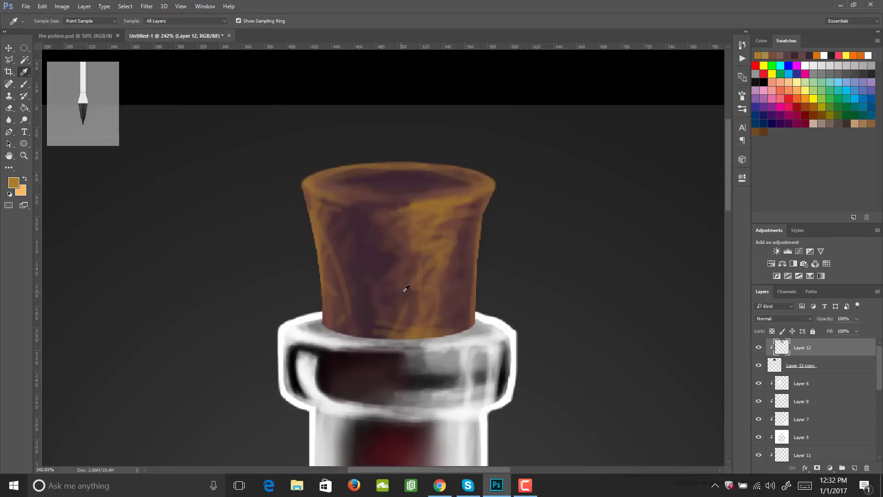
{"action": "left_click", "coordinate": [412, 250]}
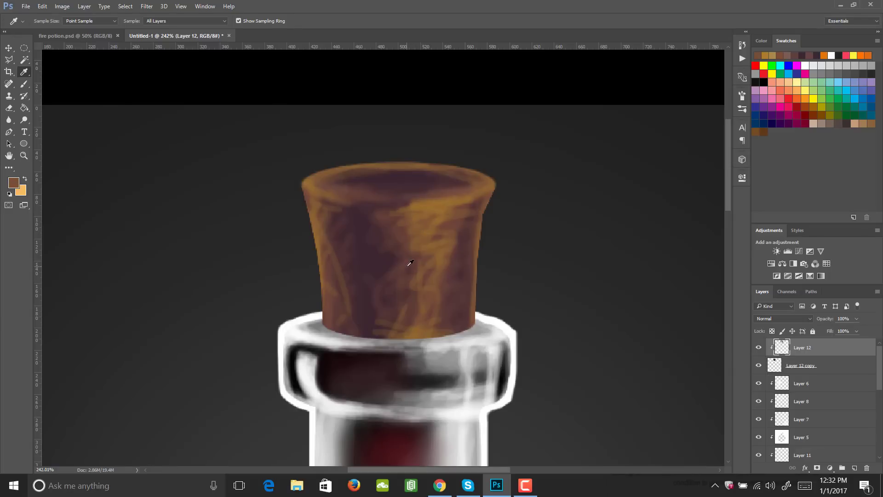
{"action": "key", "text": "b"}
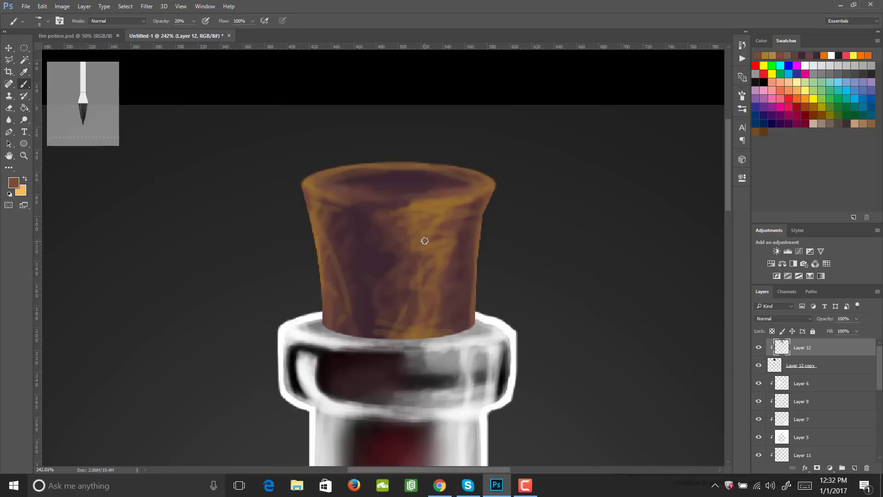
{"action": "key", "text": "0"}
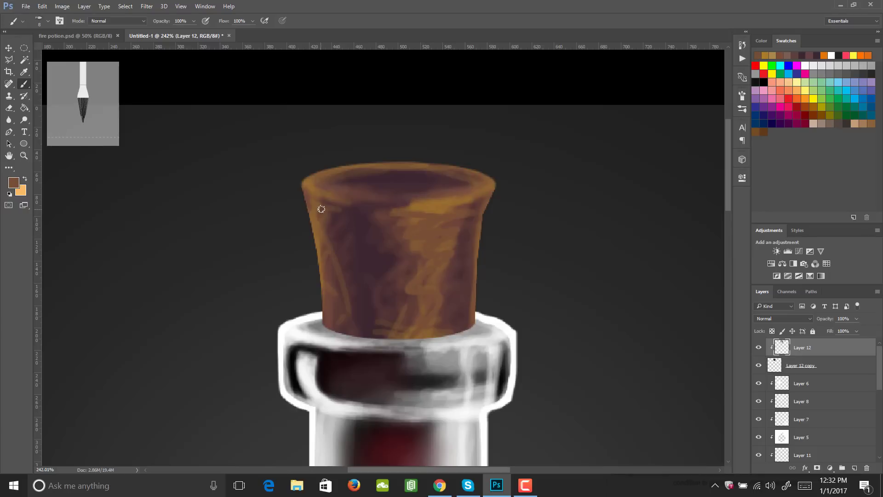
{"action": "mouse_move", "coordinate": [343, 232]}
{"action": "left_mouse_down"}
{"action": "mouse_move", "coordinate": [333, 247]}
{"action": "mouse_move", "coordinate": [342, 330]}
{"action": "left_mouse_up"}
{"action": "left_click_drag", "start_coordinate": [330, 299], "coordinate": [336, 326]}
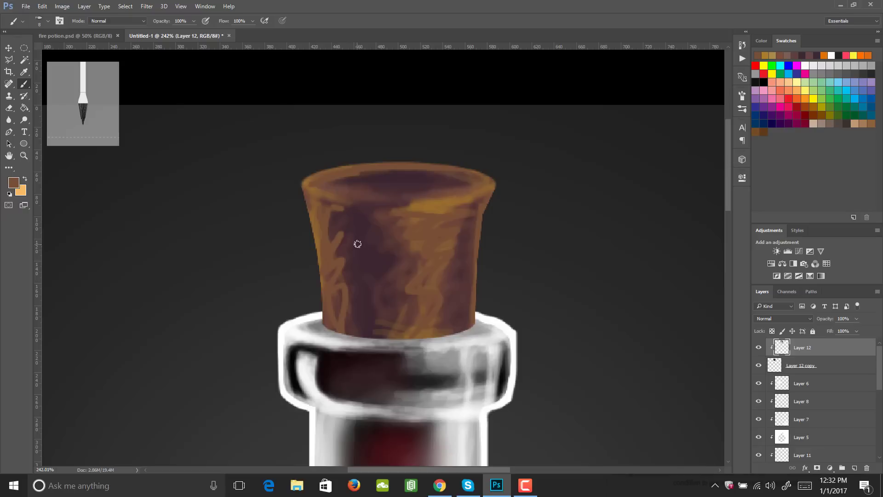
{"action": "key", "text": "5"}
{"action": "mouse_move", "coordinate": [331, 213]}
{"action": "left_mouse_down"}
{"action": "mouse_move", "coordinate": [332, 258]}
{"action": "mouse_move", "coordinate": [343, 247]}
{"action": "mouse_move", "coordinate": [355, 331]}
{"action": "left_mouse_up"}
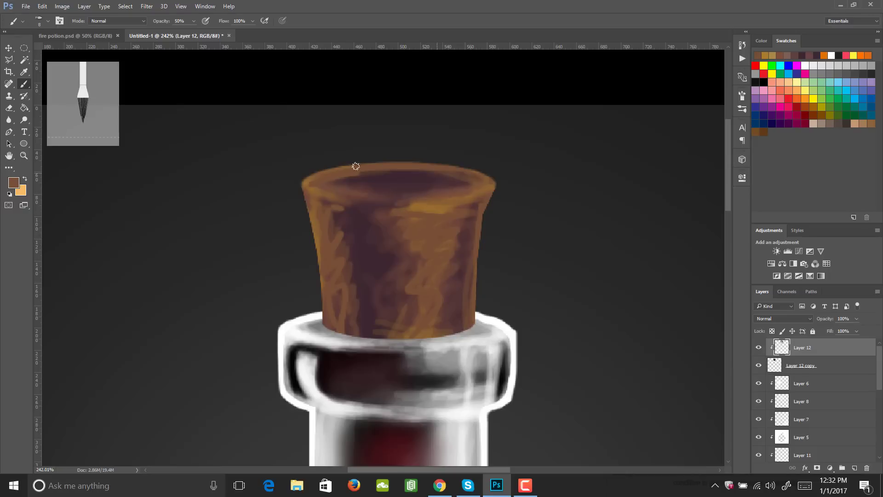
- Set the foreground colour to yellow cac838 and paint highlight strokes and small dabs on the stopper's front right rim
{"action": "left_click", "coordinate": [14, 182]}
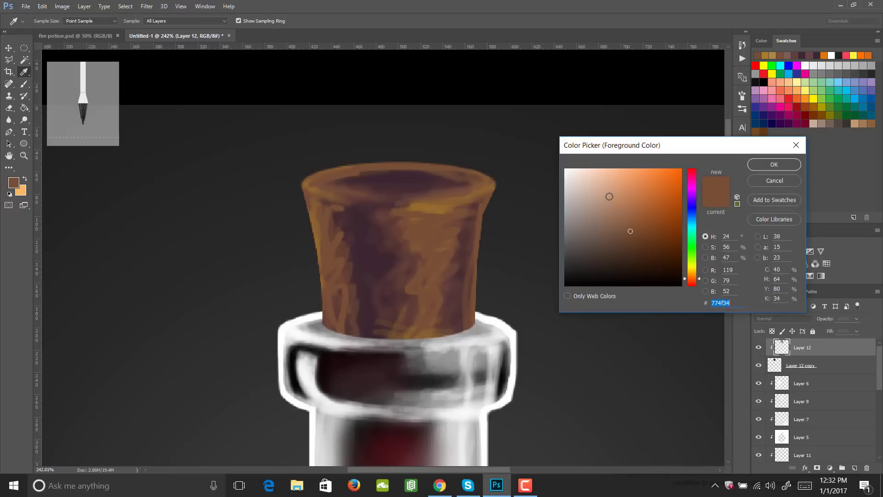
{"action": "mouse_move", "coordinate": [609, 197]}
{"action": "left_mouse_down"}
{"action": "mouse_move", "coordinate": [623, 208]}
{"action": "mouse_move", "coordinate": [623, 200]}
{"action": "mouse_move", "coordinate": [649, 192]}
{"action": "left_mouse_up"}
{"action": "left_click_drag", "start_coordinate": [691, 278], "coordinate": [691, 266]}
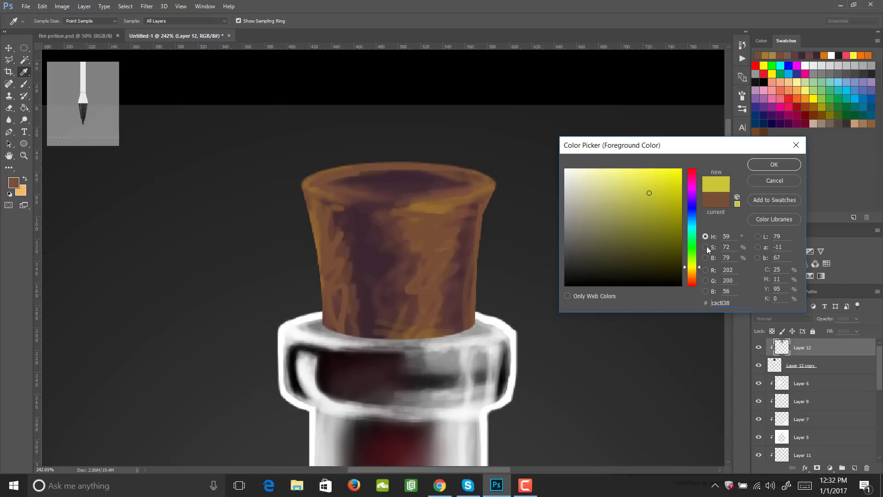
{"action": "left_click", "coordinate": [766, 164]}
{"action": "key", "text": "b"}
{"action": "left_click_drag", "start_coordinate": [420, 207], "coordinate": [469, 197]}
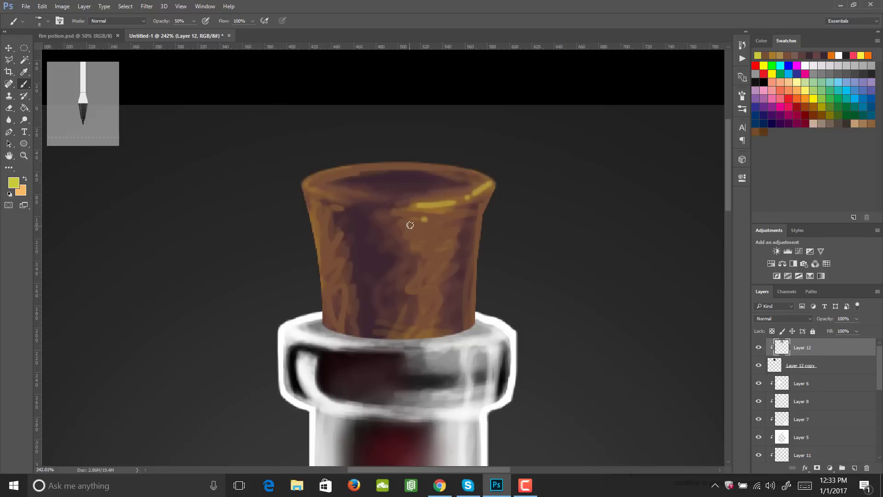
{"action": "left_click_drag", "start_coordinate": [416, 213], "coordinate": [434, 219]}
{"action": "left_click", "coordinate": [435, 221]}
{"action": "left_click", "coordinate": [433, 239]}
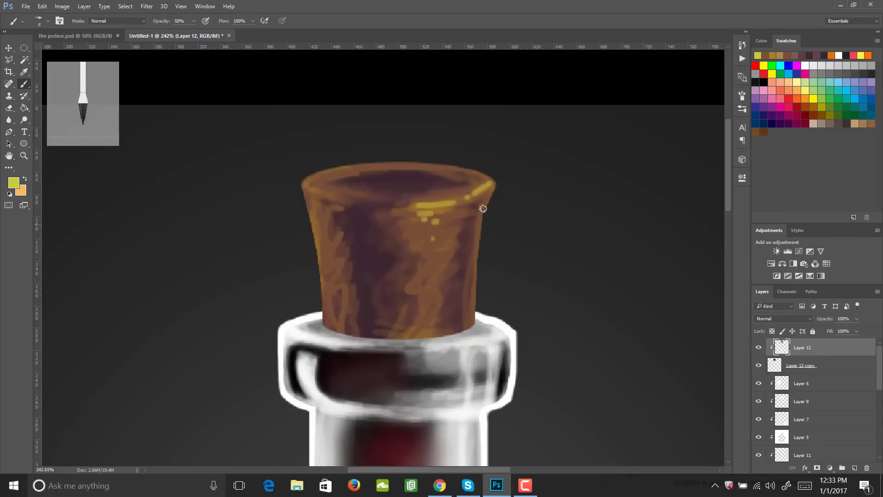
- Paint broken yellow highlights down the stopper's right edge, along its upper left rim and down its left edge
{"action": "left_click_drag", "start_coordinate": [488, 199], "coordinate": [479, 225]}
{"action": "left_click", "coordinate": [478, 245]}
{"action": "left_click_drag", "start_coordinate": [476, 264], "coordinate": [475, 297]}
{"action": "mouse_move", "coordinate": [304, 186]}
{"action": "left_mouse_down"}
{"action": "mouse_move", "coordinate": [317, 191]}
{"action": "mouse_move", "coordinate": [338, 168]}
{"action": "mouse_move", "coordinate": [353, 167]}
{"action": "left_mouse_up"}
{"action": "left_click", "coordinate": [369, 165]}
{"action": "mouse_move", "coordinate": [306, 193]}
{"action": "left_mouse_down"}
{"action": "mouse_move", "coordinate": [329, 256]}
{"action": "mouse_move", "coordinate": [324, 307]}
{"action": "left_mouse_up"}
{"action": "left_click", "coordinate": [325, 301]}
{"action": "left_click_drag", "start_coordinate": [322, 265], "coordinate": [325, 292]}
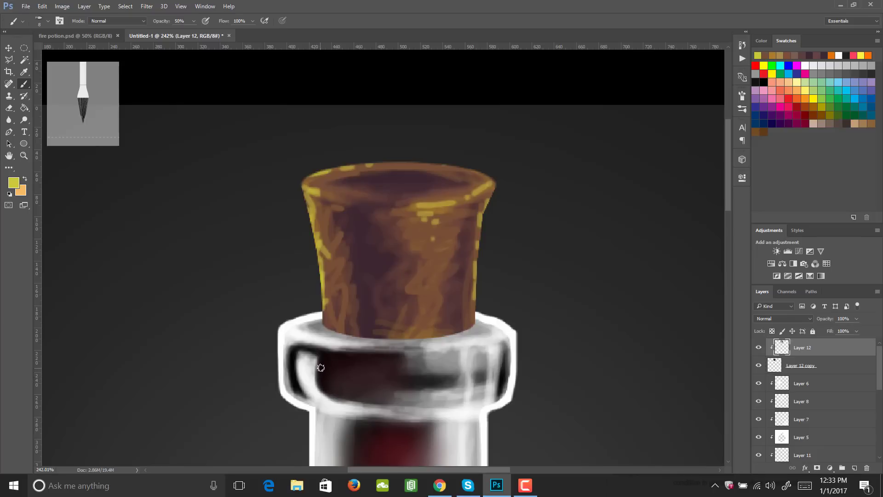
- Add a new layer above Layer 12 and clip it to the stopper
{"action": "left_click", "coordinate": [854, 467]}
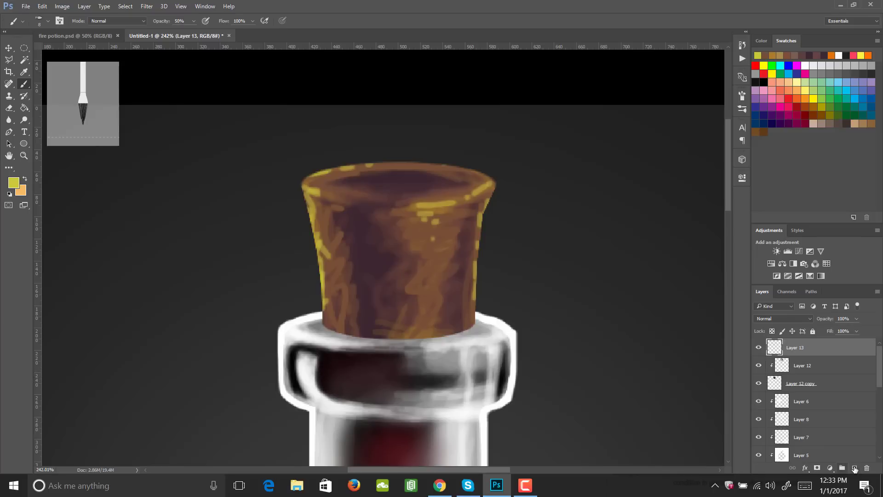
{"action": "left_click_drag", "start_coordinate": [802, 365], "coordinate": [801, 374]}
{"action": "left_click_drag", "start_coordinate": [801, 375], "coordinate": [803, 342]}
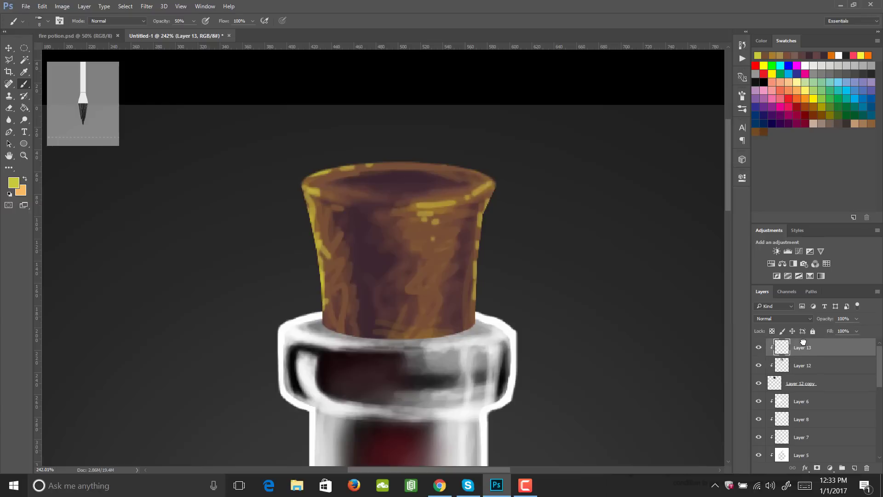
- Set the foreground colour to black and dab cork pores on the stopper's right side at 50% brush opacity
{"action": "left_click", "coordinate": [13, 183]}
{"action": "left_click", "coordinate": [565, 285]}
{"action": "left_click", "coordinate": [774, 165]}
{"action": "key", "text": "b"}
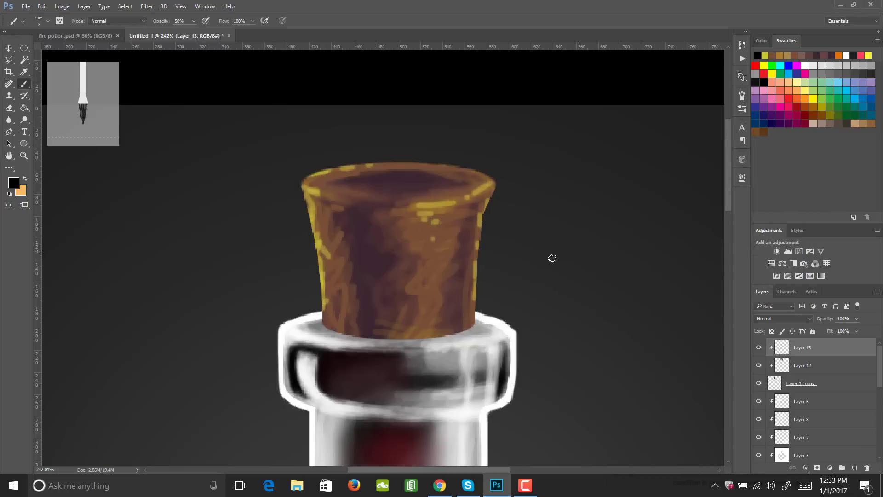
{"action": "left_click", "coordinate": [426, 309]}
{"action": "left_click", "coordinate": [432, 270]}
{"action": "left_click", "coordinate": [445, 241]}
{"action": "left_click", "coordinate": [467, 273]}
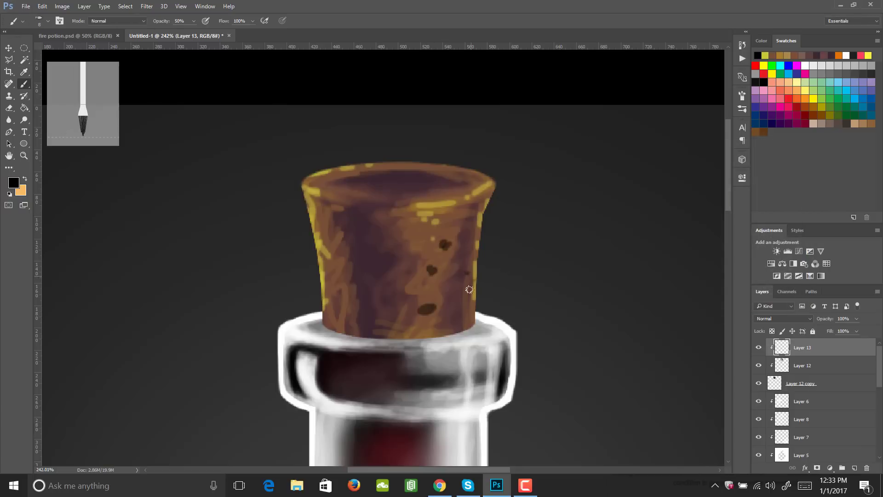
{"action": "left_click", "coordinate": [455, 305]}
{"action": "left_click", "coordinate": [457, 318]}
- Dab more semi-transparent black pores down the stopper's left side, from below the rim to the base
{"action": "left_click", "coordinate": [339, 208]}
{"action": "left_click", "coordinate": [321, 230]}
{"action": "left_click", "coordinate": [334, 236]}
{"action": "left_click", "coordinate": [337, 290]}
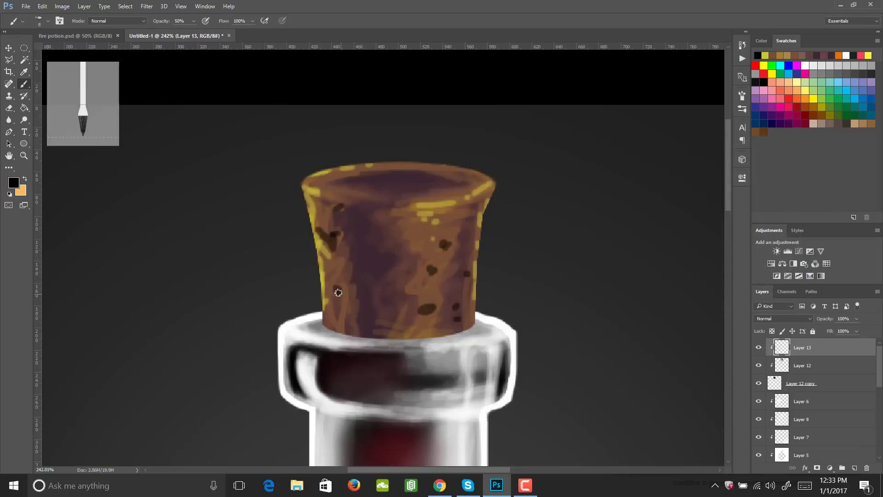
{"action": "left_click", "coordinate": [335, 313]}
- Raise the brush opacity to 100%, darken the left and lower right pores, and add solid black pores down the stopper's middle
{"action": "key", "text": "0"}
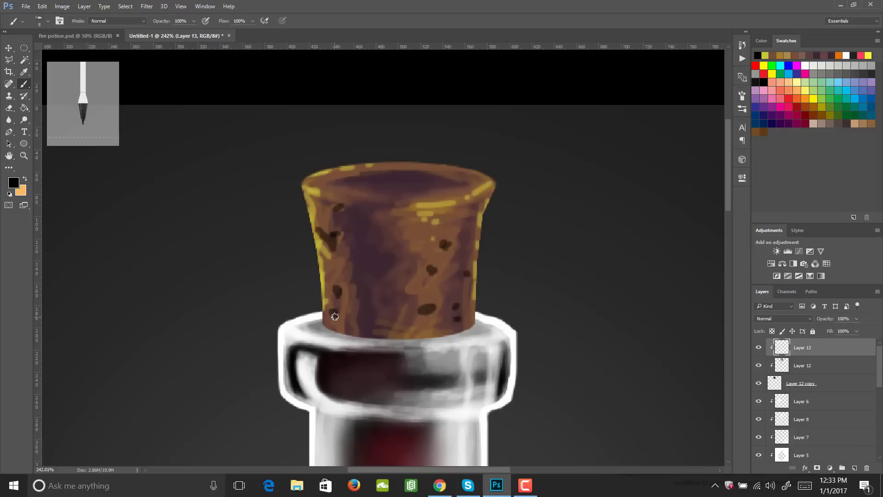
{"action": "left_click", "coordinate": [335, 316]}
{"action": "left_click", "coordinate": [338, 290]}
{"action": "left_click", "coordinate": [331, 237]}
{"action": "left_click", "coordinate": [427, 311]}
{"action": "left_click", "coordinate": [371, 275]}
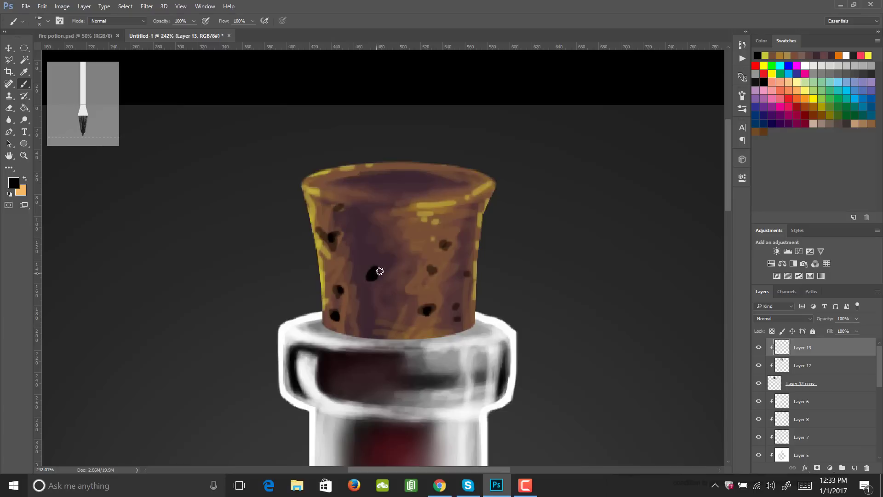
{"action": "left_click", "coordinate": [395, 228]}
{"action": "left_click", "coordinate": [366, 212]}
- Add solid black pores across the stopper's top face, on its right rim and edge, and around its lower middle
{"action": "left_click", "coordinate": [412, 178]}
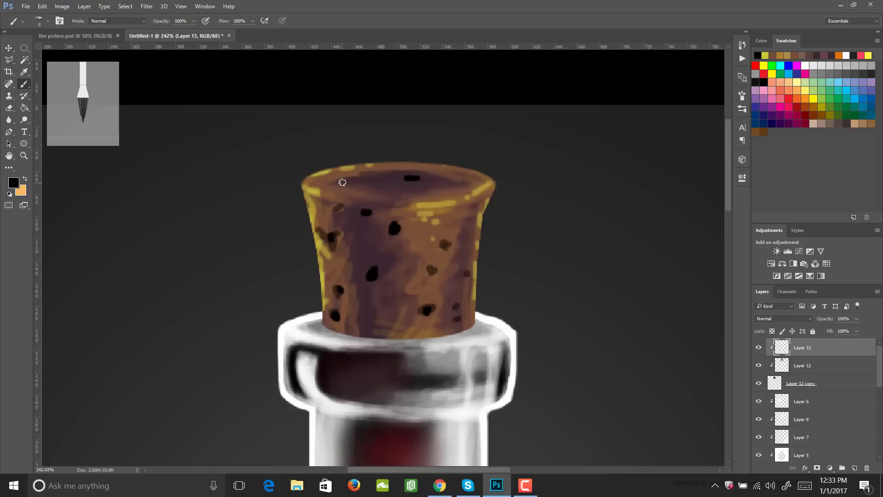
{"action": "left_click", "coordinate": [343, 181]}
{"action": "left_click", "coordinate": [380, 189]}
{"action": "left_click", "coordinate": [418, 192]}
{"action": "left_click", "coordinate": [472, 181]}
{"action": "left_click", "coordinate": [465, 201]}
{"action": "left_click", "coordinate": [471, 239]}
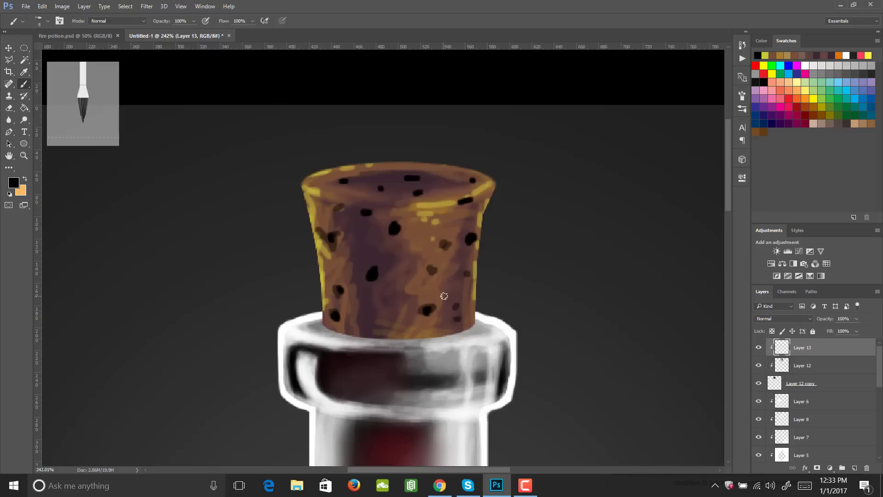
{"action": "left_click", "coordinate": [444, 296]}
{"action": "left_click", "coordinate": [390, 318]}
{"action": "left_click", "coordinate": [390, 285]}
- Set the pore layer's blend mode to Soft Light and its opacity to 80%
{"action": "key", "text": "z"}
{"action": "left_click_drag", "start_coordinate": [419, 302], "coordinate": [424, 301]}
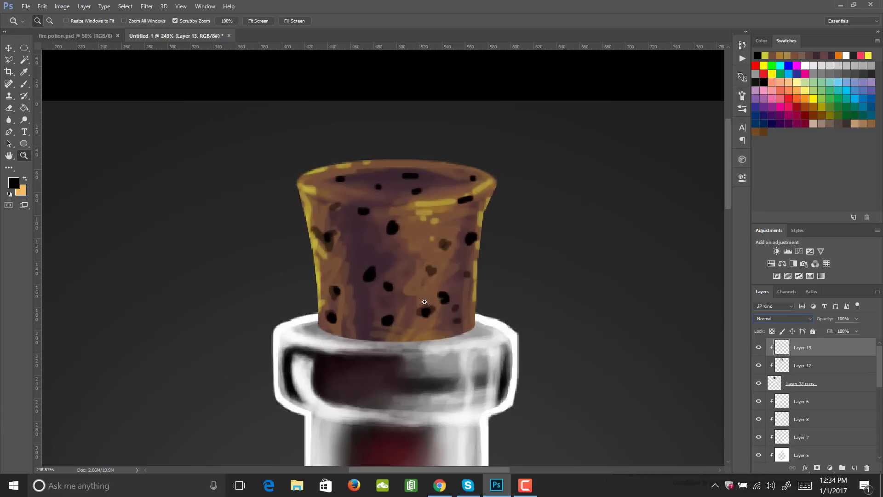
{"action": "left_click", "coordinate": [792, 319]}
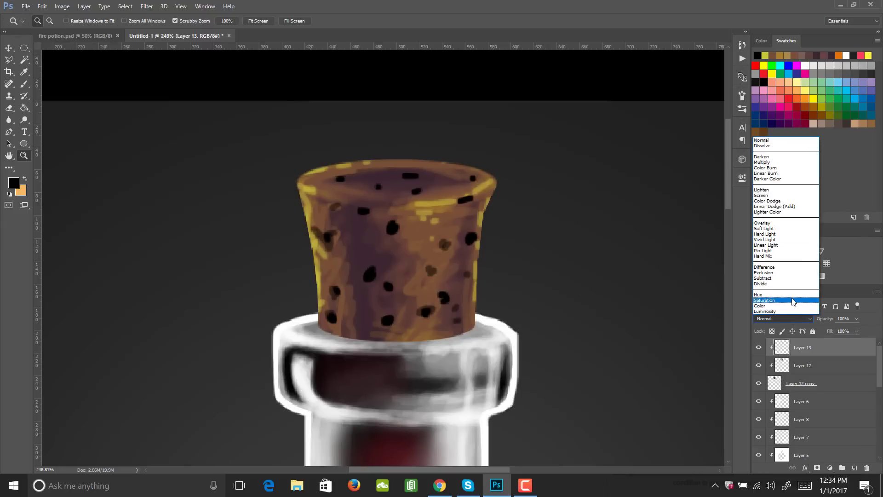
{"action": "key", "text": "Escape"}
{"action": "left_click", "coordinate": [784, 228]}
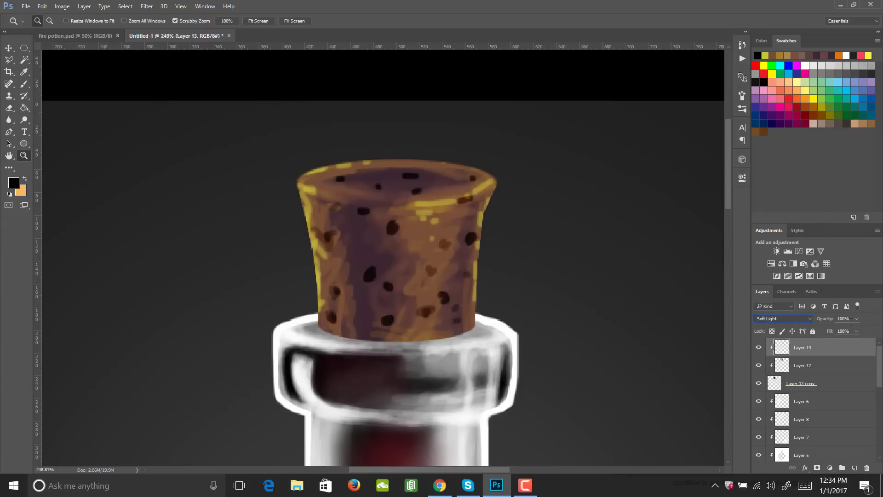
{"action": "left_click_drag", "start_coordinate": [841, 333], "coordinate": [847, 335]}
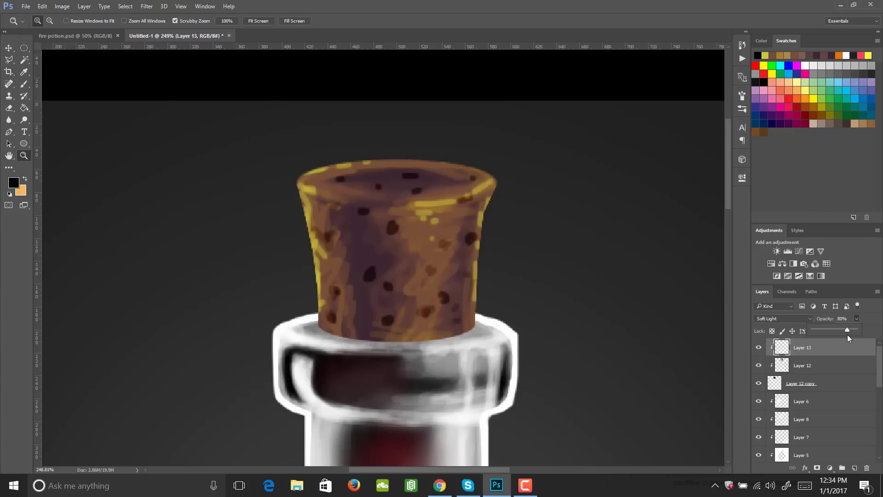
{"action": "left_click", "coordinate": [461, 294]}
- On Layer 12, brush black shading along the stopper's base at 10% opacity
{"action": "left_click_drag", "start_coordinate": [499, 319], "coordinate": [457, 324]}
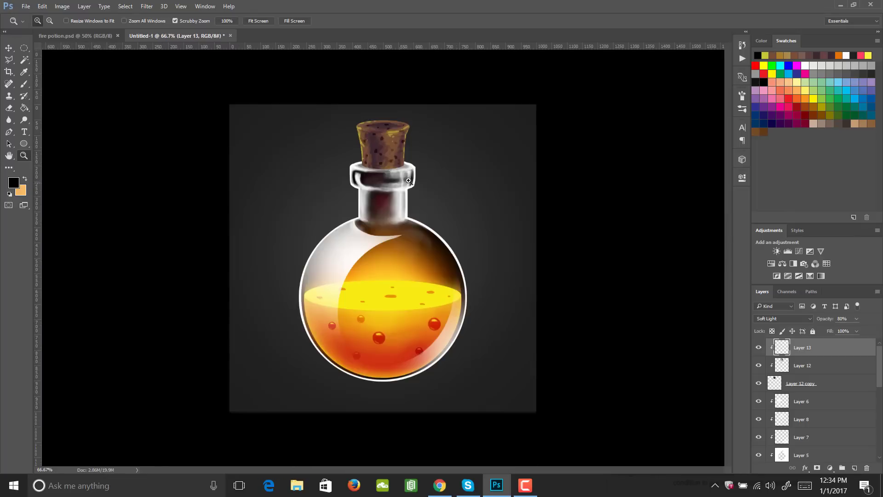
{"action": "left_click_drag", "start_coordinate": [380, 152], "coordinate": [442, 223]}
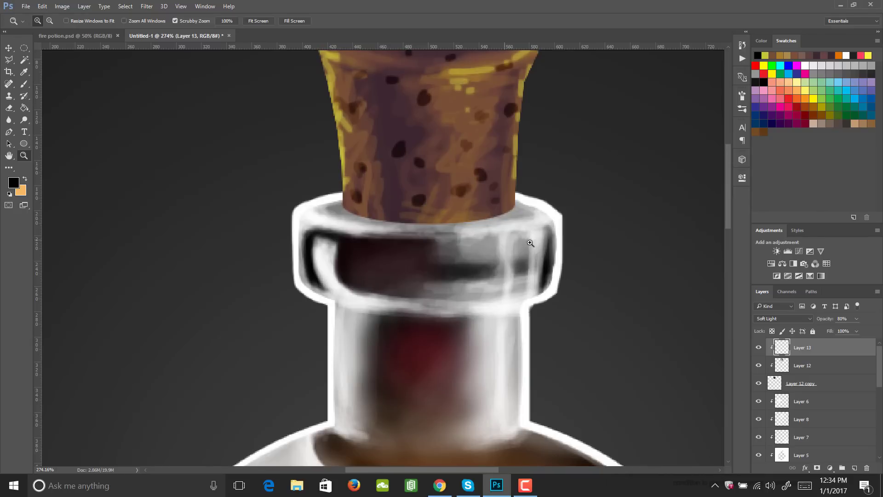
{"action": "left_click", "coordinate": [803, 370]}
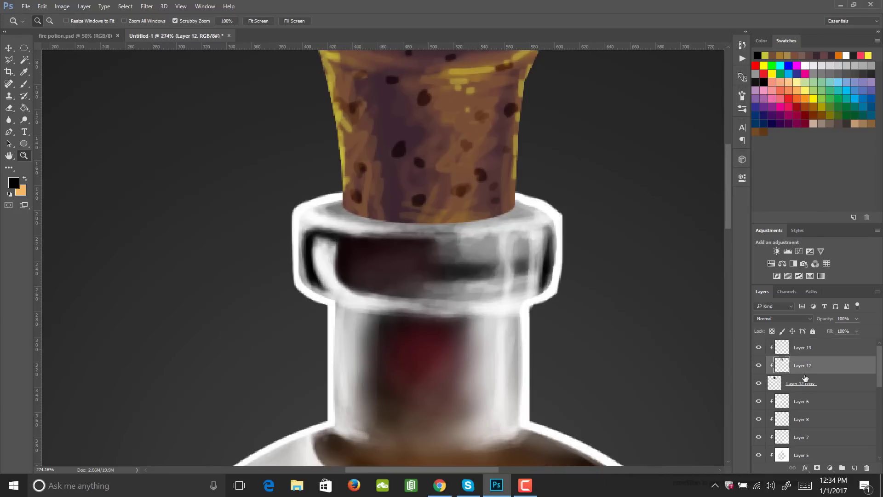
{"action": "key", "text": "b"}
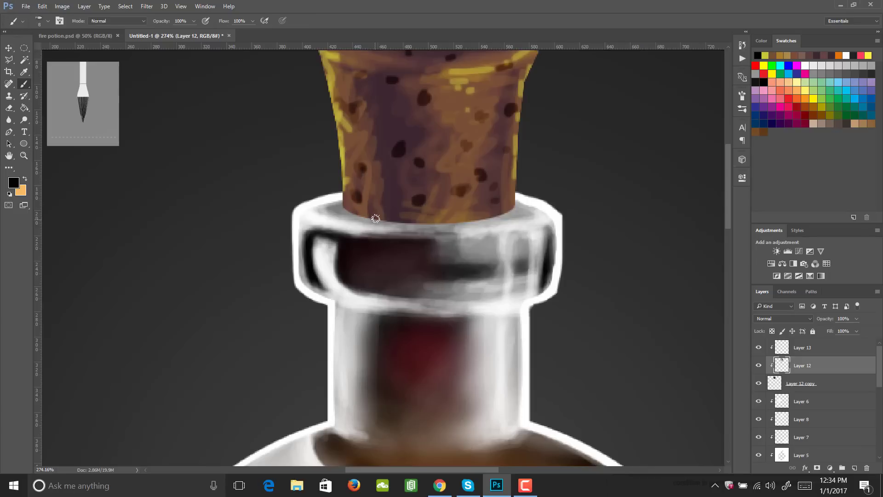
{"action": "key", "text": "1"}
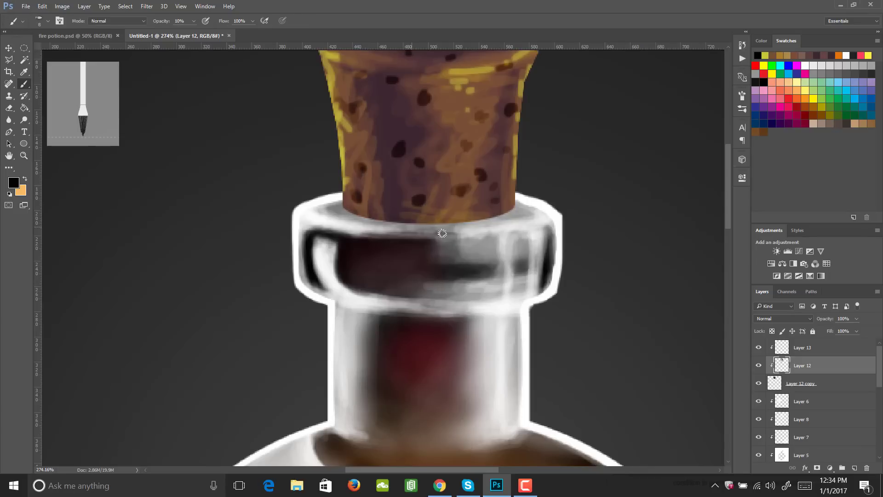
{"action": "mouse_move", "coordinate": [377, 211]}
{"action": "left_mouse_down"}
{"action": "mouse_move", "coordinate": [432, 224]}
{"action": "mouse_move", "coordinate": [488, 209]}
{"action": "left_mouse_up"}
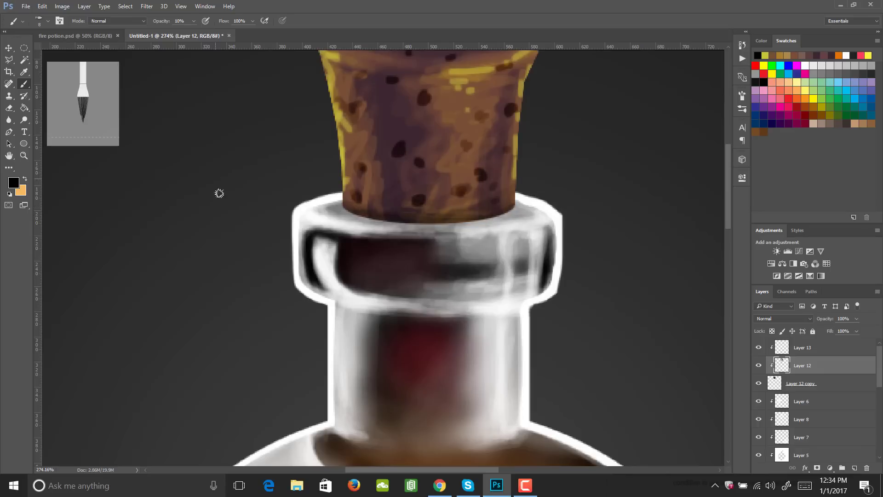
- Sample white from the glass lip, add a new layer above Layer 13, and paint a line around the stopper's base at 80% opacity
{"action": "key", "text": "i"}
{"action": "left_click", "coordinate": [307, 211]}
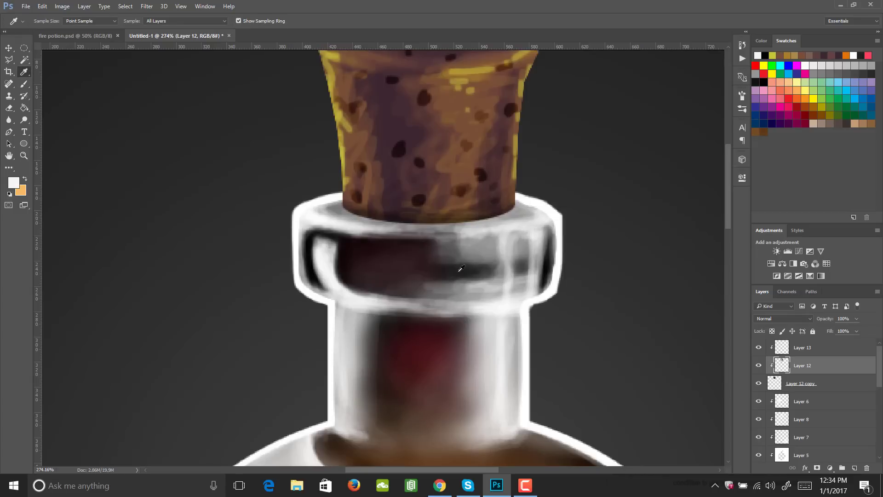
{"action": "left_click", "coordinate": [817, 350]}
{"action": "left_click", "coordinate": [853, 468]}
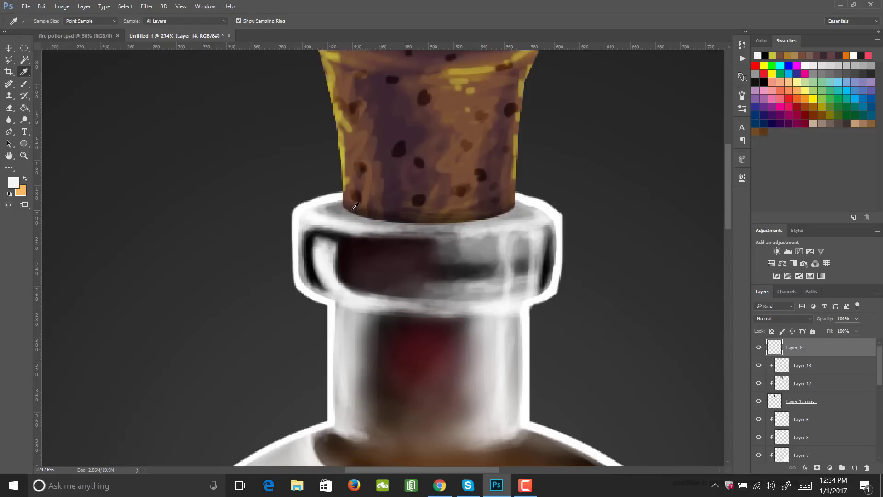
{"action": "key", "text": "b"}
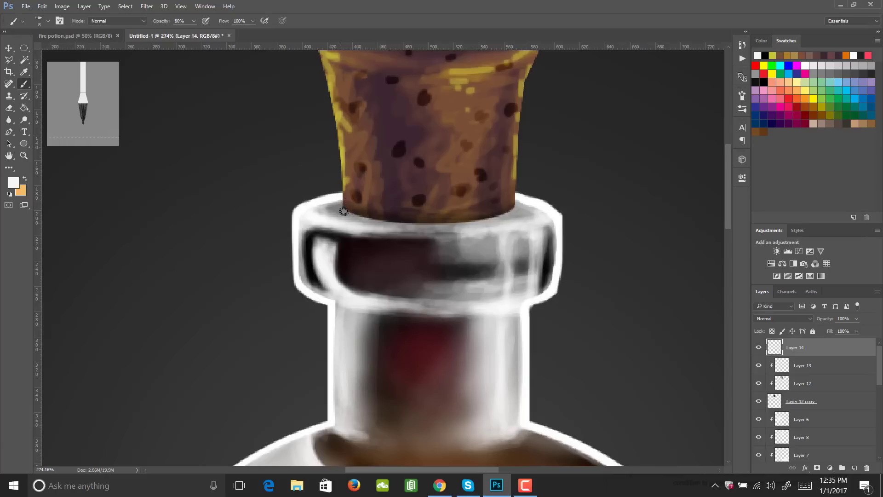
{"action": "mouse_move", "coordinate": [344, 203]}
{"action": "left_mouse_down"}
{"action": "mouse_move", "coordinate": [385, 219]}
{"action": "mouse_move", "coordinate": [480, 223]}
{"action": "mouse_move", "coordinate": [507, 215]}
{"action": "mouse_move", "coordinate": [517, 197]}
{"action": "left_mouse_up"}
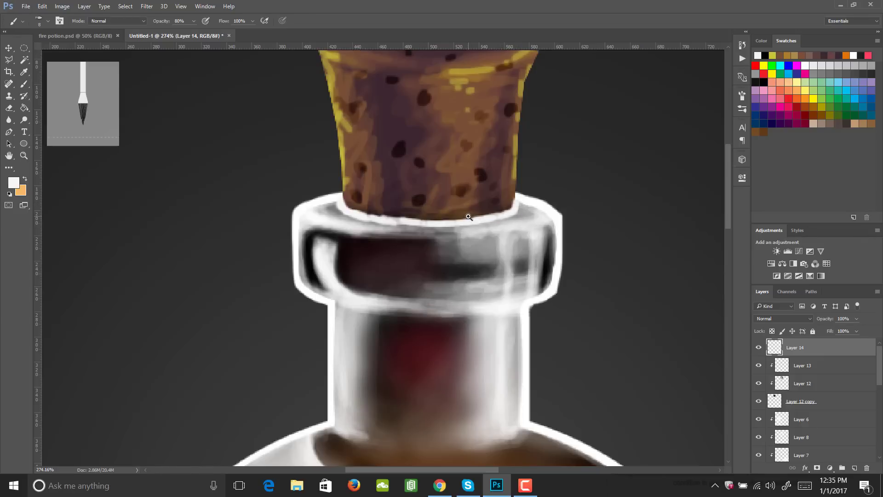
{"action": "key", "text": "z"}
{"action": "mouse_move", "coordinate": [473, 217]}
{"action": "left_mouse_down"}
{"action": "mouse_move", "coordinate": [420, 227]}
{"action": "mouse_move", "coordinate": [413, 239]}
{"action": "mouse_move", "coordinate": [426, 246]}
{"action": "left_mouse_up"}
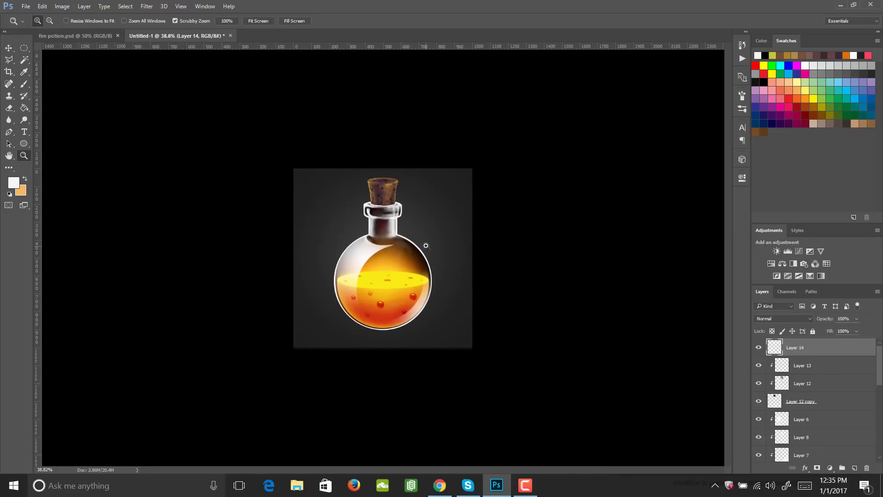
- Sample the olive-gold from the stopper's rim and brush it over the stopper's top face on Layer 12 at 10% opacity
{"action": "left_click_drag", "start_coordinate": [390, 210], "coordinate": [421, 222]}
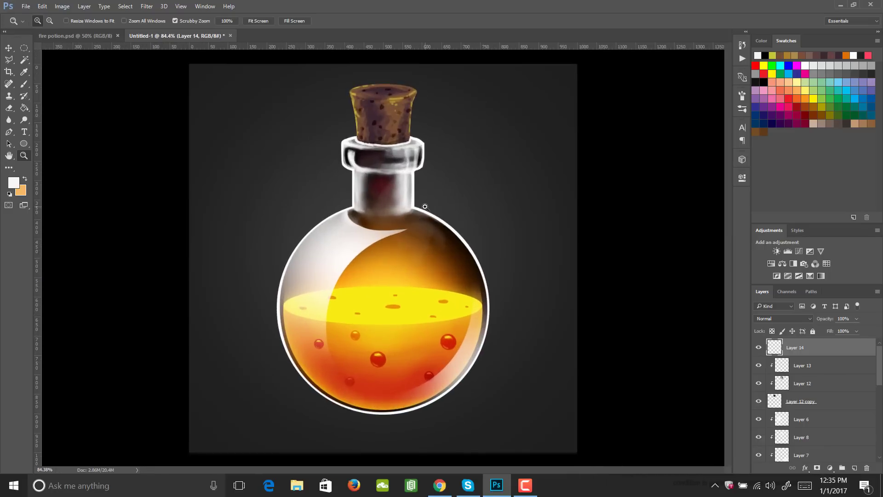
{"action": "left_click_drag", "start_coordinate": [404, 97], "coordinate": [449, 164]}
{"action": "key", "text": "i"}
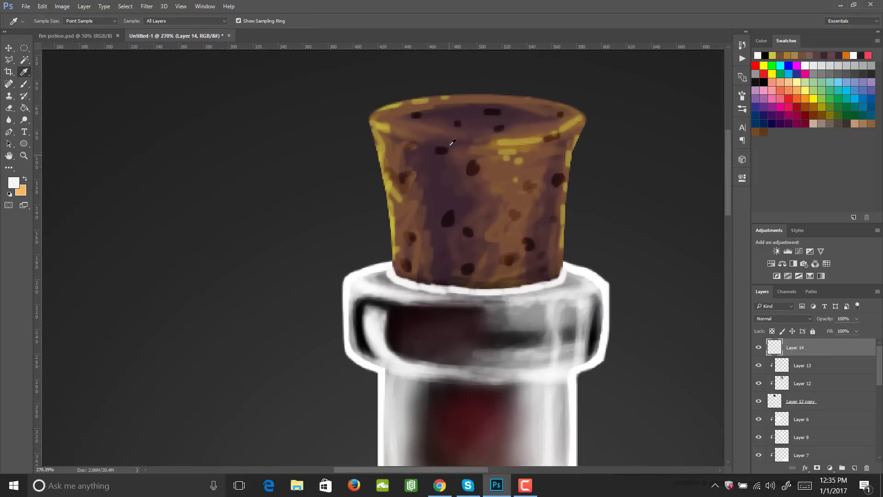
{"action": "left_click", "coordinate": [398, 101]}
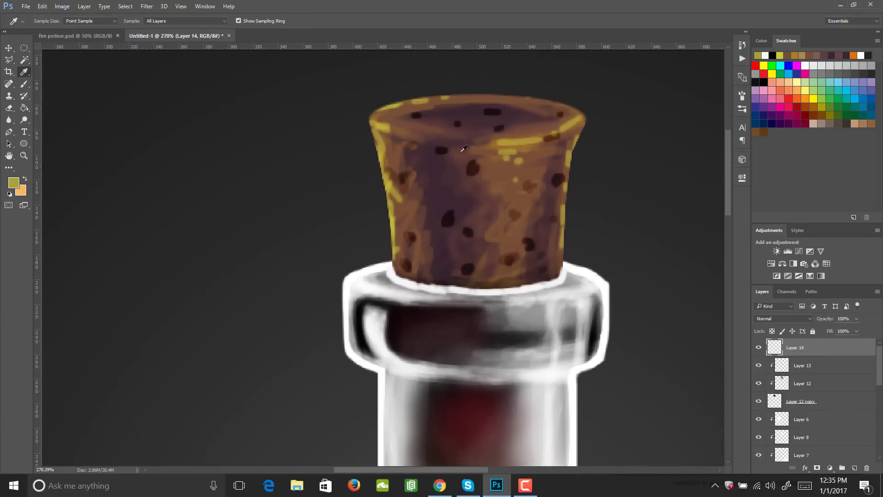
{"action": "key", "text": "b"}
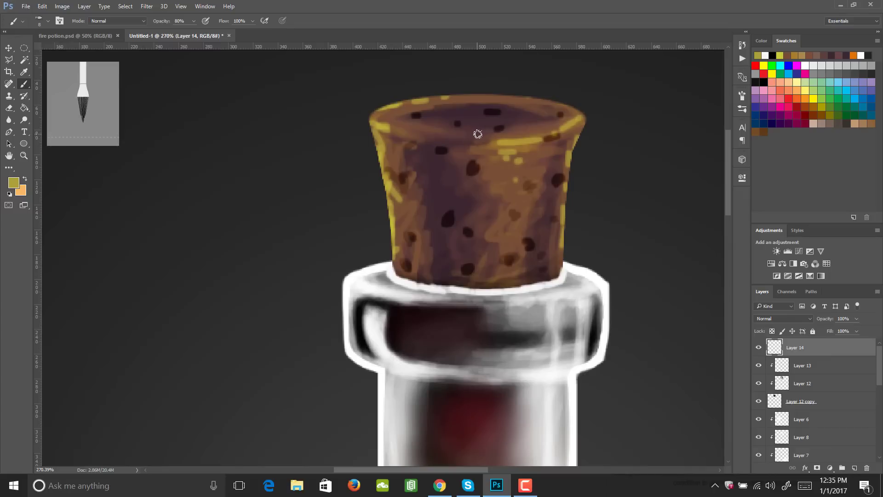
{"action": "key", "text": "3"}
{"action": "key", "text": "alt+bracketleft"}
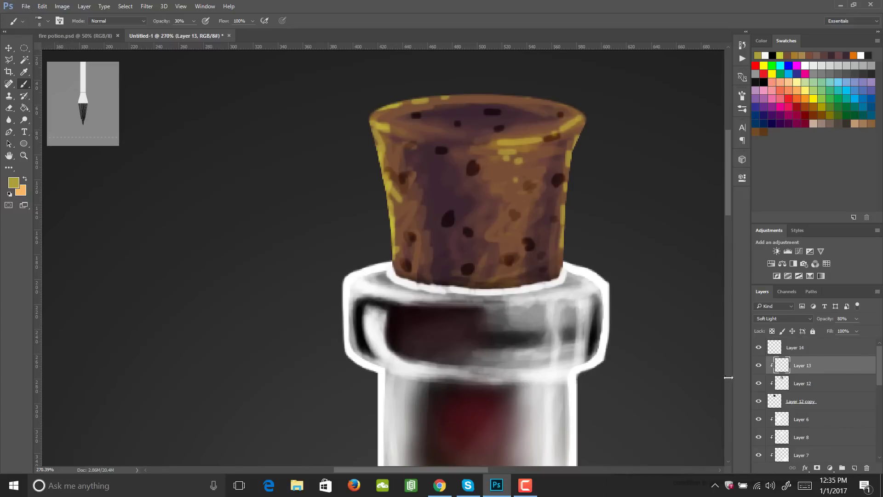
{"action": "key", "text": "alt+bracketleft"}
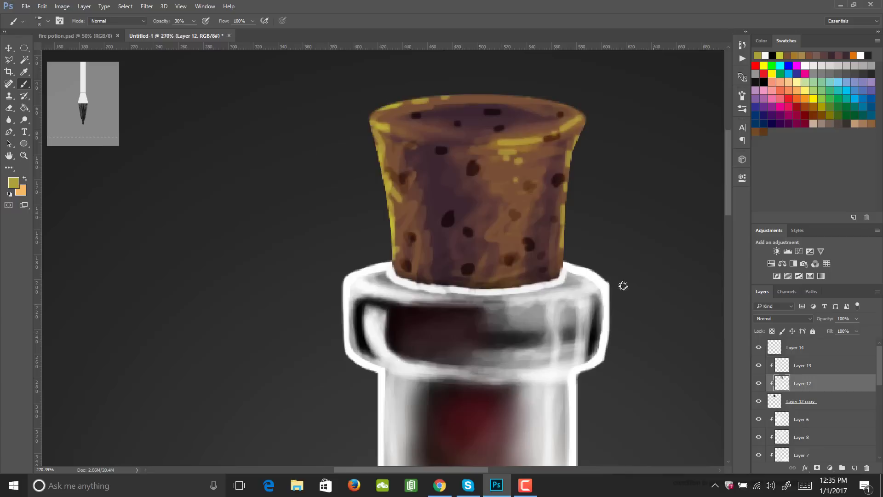
{"action": "key", "text": "ctrl+z"}
{"action": "key", "text": "1"}
{"action": "mouse_move", "coordinate": [395, 112]}
{"action": "left_mouse_down"}
{"action": "mouse_move", "coordinate": [448, 113]}
{"action": "mouse_move", "coordinate": [469, 126]}
{"action": "mouse_move", "coordinate": [532, 111]}
{"action": "mouse_move", "coordinate": [505, 118]}
{"action": "mouse_move", "coordinate": [551, 111]}
{"action": "mouse_move", "coordinate": [586, 120]}
{"action": "left_mouse_up"}
{"action": "mouse_move", "coordinate": [416, 100]}
{"action": "left_mouse_down"}
{"action": "mouse_move", "coordinate": [445, 113]}
{"action": "mouse_move", "coordinate": [457, 132]}
{"action": "mouse_move", "coordinate": [528, 140]}
{"action": "mouse_move", "coordinate": [582, 109]}
{"action": "mouse_move", "coordinate": [382, 136]}
{"action": "mouse_move", "coordinate": [527, 104]}
{"action": "mouse_move", "coordinate": [480, 134]}
{"action": "mouse_move", "coordinate": [414, 116]}
{"action": "left_mouse_up"}
{"action": "mouse_move", "coordinate": [469, 101]}
{"action": "left_mouse_down"}
{"action": "mouse_move", "coordinate": [514, 95]}
{"action": "mouse_move", "coordinate": [512, 126]}
{"action": "mouse_move", "coordinate": [484, 130]}
{"action": "mouse_move", "coordinate": [395, 113]}
{"action": "mouse_move", "coordinate": [524, 132]}
{"action": "mouse_move", "coordinate": [419, 141]}
{"action": "left_mouse_up"}
{"action": "mouse_move", "coordinate": [534, 110]}
{"action": "left_mouse_down"}
{"action": "mouse_move", "coordinate": [463, 109]}
{"action": "mouse_move", "coordinate": [523, 105]}
{"action": "mouse_move", "coordinate": [507, 146]}
{"action": "mouse_move", "coordinate": [448, 116]}
{"action": "mouse_move", "coordinate": [454, 128]}
{"action": "mouse_move", "coordinate": [575, 105]}
{"action": "left_mouse_up"}
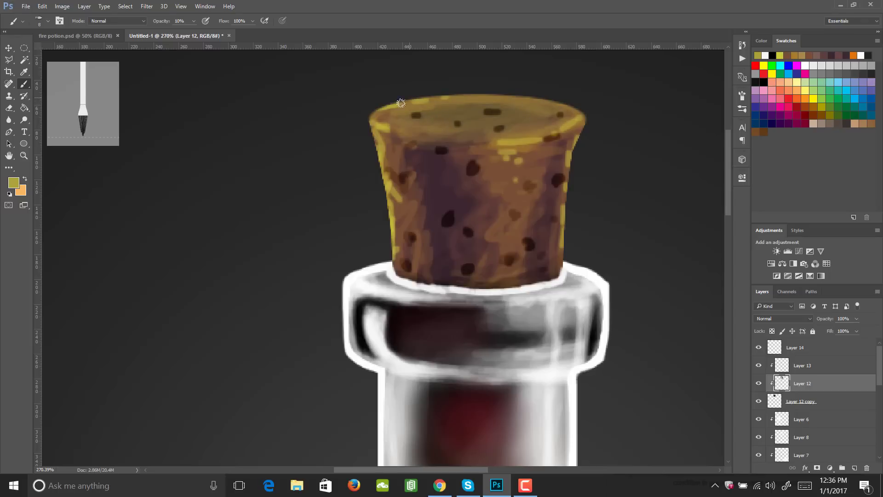
{"action": "mouse_move", "coordinate": [401, 103]}
{"action": "left_mouse_down"}
{"action": "mouse_move", "coordinate": [374, 115]}
{"action": "mouse_move", "coordinate": [408, 103]}
{"action": "mouse_move", "coordinate": [533, 125]}
{"action": "left_mouse_up"}
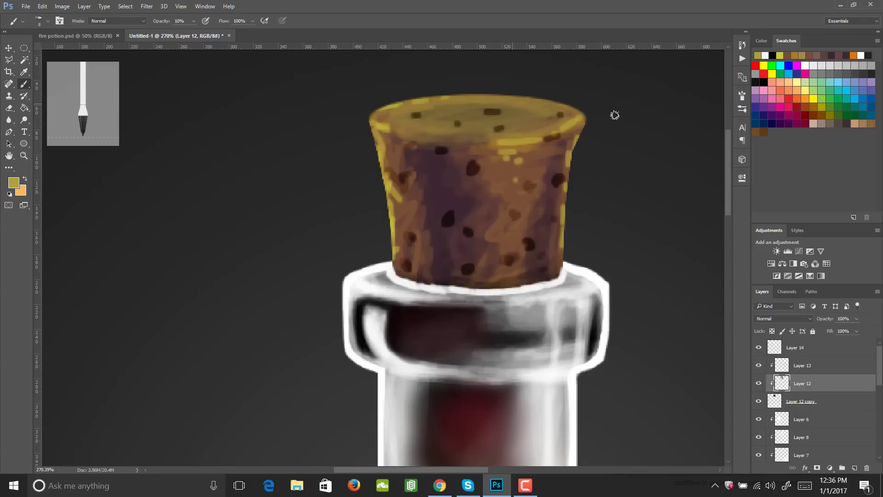
- Add a new layer directly above the background Layer 1, beneath the bottle layers
{"action": "key", "text": "z"}
{"action": "left_click_drag", "start_coordinate": [563, 178], "coordinate": [508, 196]}
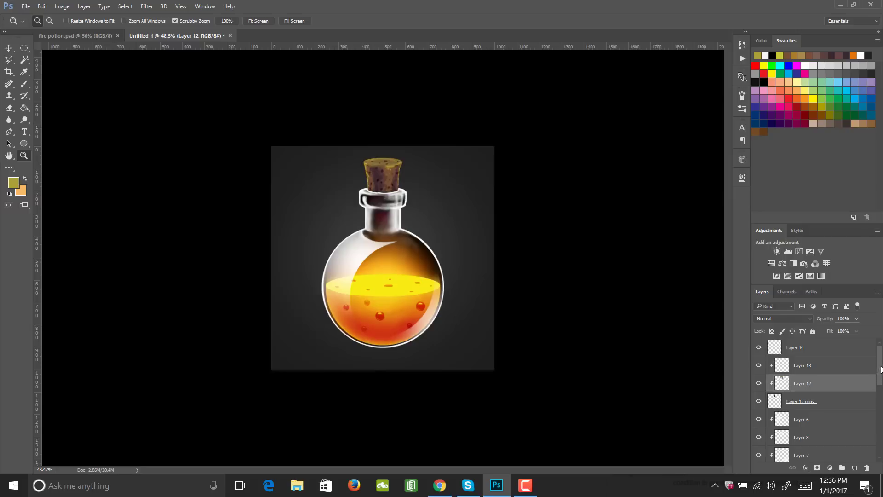
{"action": "left_click_drag", "start_coordinate": [879, 369], "coordinate": [871, 465]}
{"action": "left_click", "coordinate": [809, 453]}
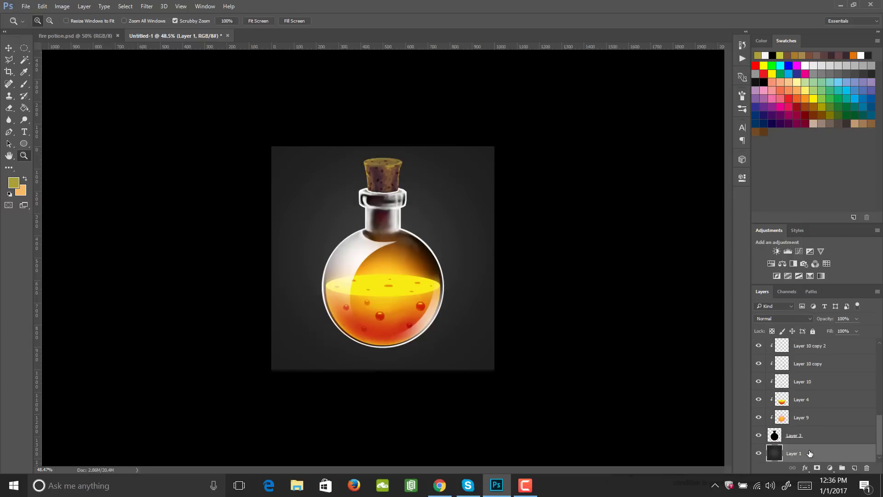
{"action": "left_click", "coordinate": [854, 468]}
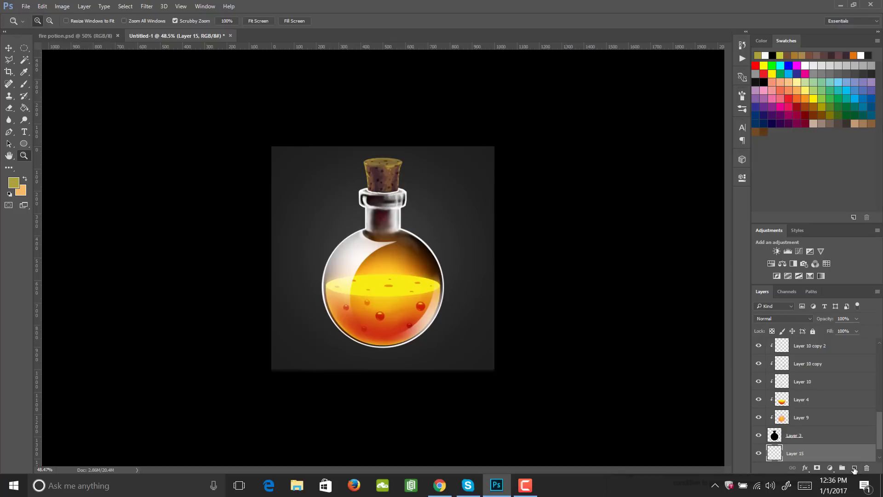
- Choose a soft round brush and enlarge it to 700 px
{"action": "left_click_drag", "start_coordinate": [374, 351], "coordinate": [429, 352]}
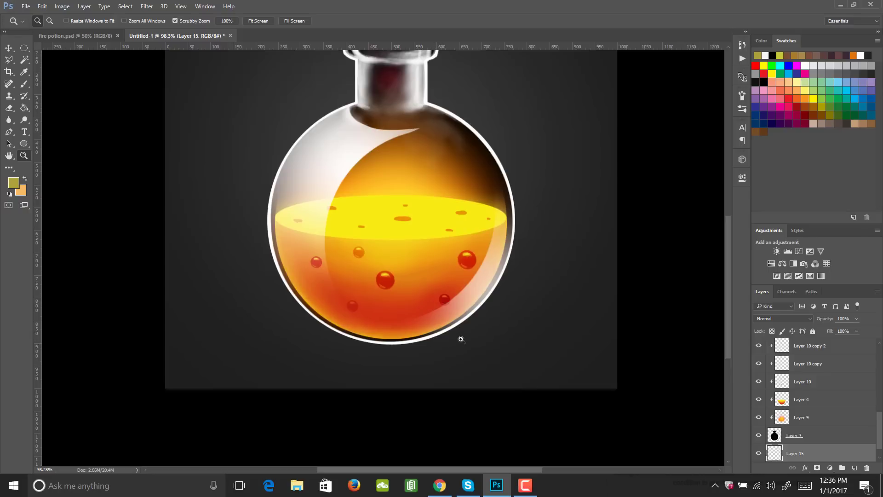
{"action": "key", "text": "b"}
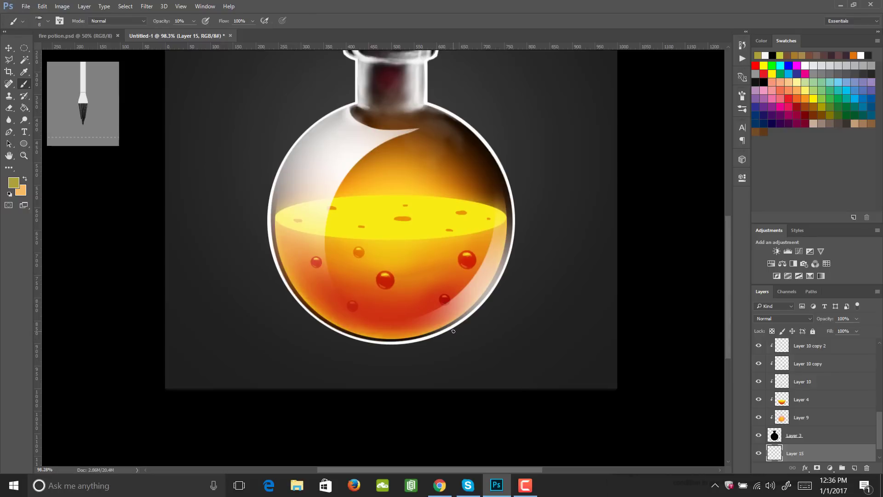
{"action": "left_click", "coordinate": [741, 96]}
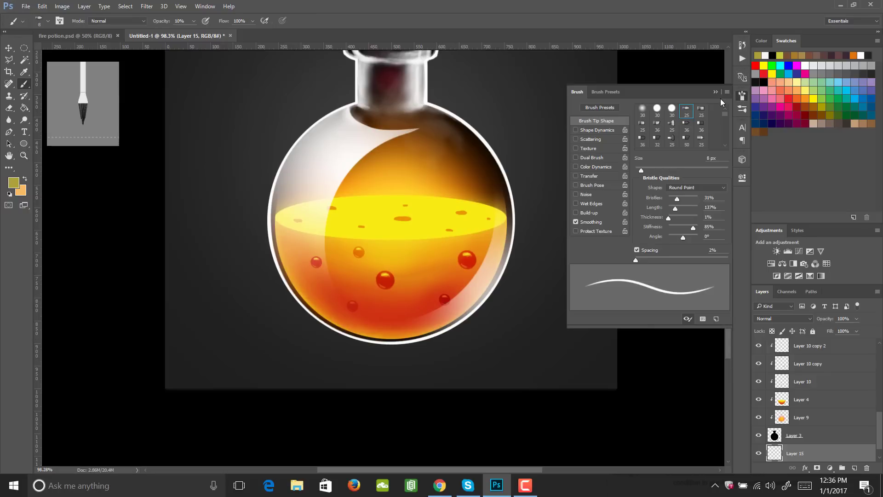
{"action": "left_click", "coordinate": [740, 97]}
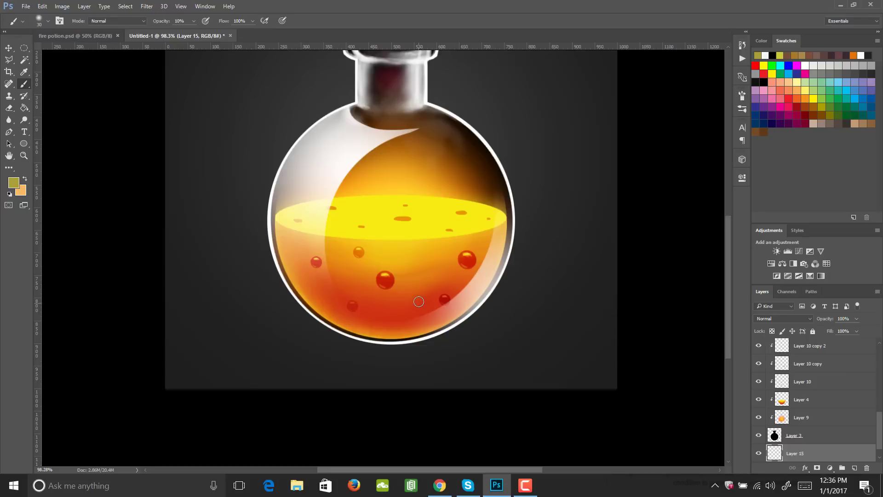
{"action": "key", "text": "bracketright"}
{"action": "key", "text": "bracketright"}
{"action": "key", "text": "bracketright"}
{"action": "key", "text": "bracketright"}
{"action": "key", "text": "bracketright"}
{"action": "key", "text": "bracketright"}
{"action": "key", "text": "bracketright"}
{"action": "key", "text": "bracketright"}
{"action": "key", "text": "bracketright"}
{"action": "key", "text": "bracketright"}
{"action": "key", "text": "bracketright"}
{"action": "key", "text": "bracketright"}
{"action": "key", "text": "bracketright"}
{"action": "key", "text": "bracketright"}
{"action": "key", "text": "bracketright"}
{"action": "key", "text": "bracketright"}
{"action": "key", "text": "bracketright"}
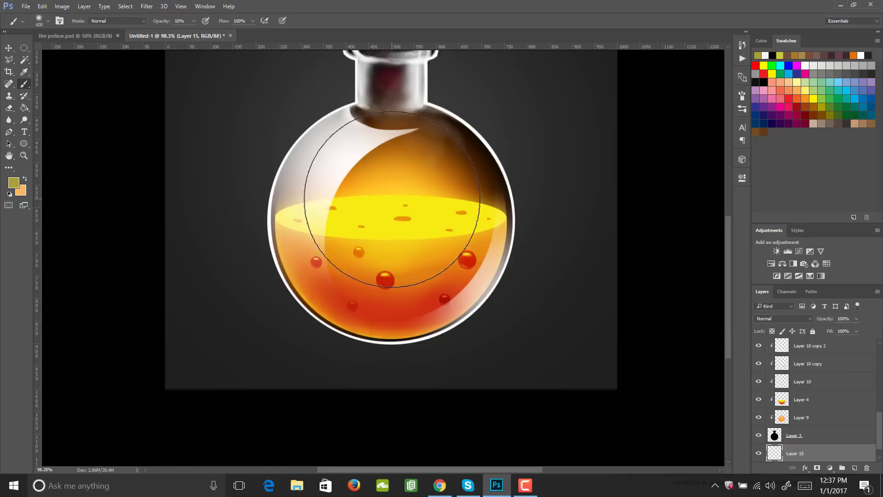
{"action": "key", "text": "bracketright"}
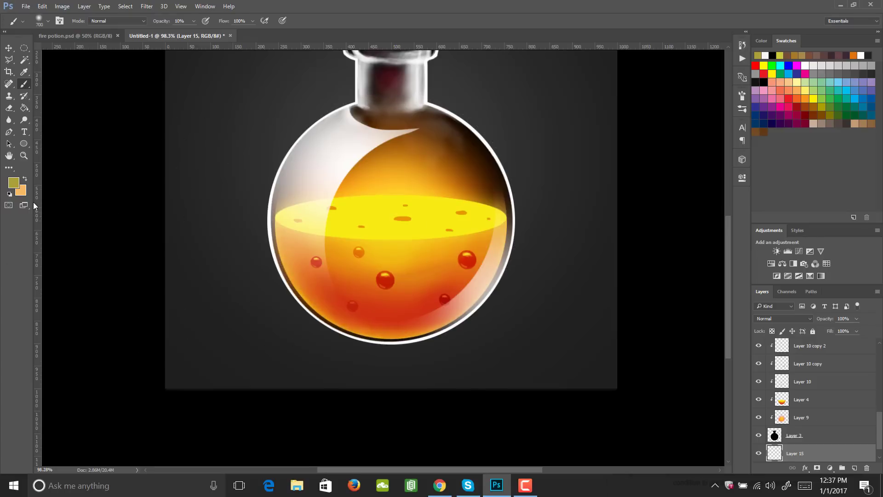
- Set the foreground colour to light orange (about #faa866) and stamp one glow behind the bottle at 100% opacity on Layer 15
{"action": "left_click", "coordinate": [14, 182]}
{"action": "left_click_drag", "start_coordinate": [694, 283], "coordinate": [696, 280]}
{"action": "left_click_drag", "start_coordinate": [634, 177], "coordinate": [630, 173]}
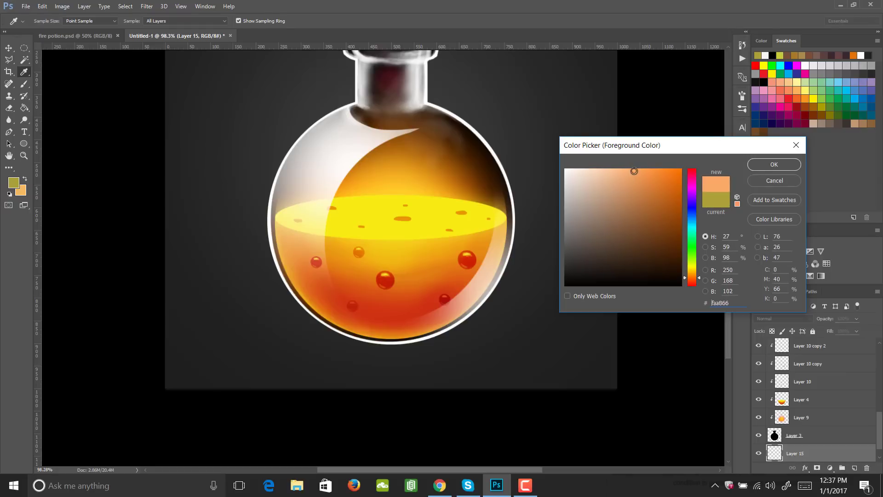
{"action": "left_click", "coordinate": [774, 164]}
{"action": "key", "text": "0"}
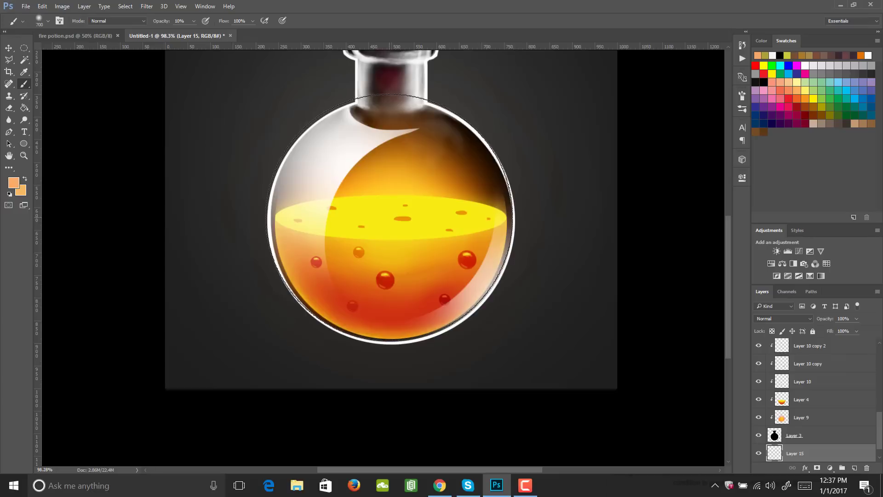
{"action": "left_click", "coordinate": [391, 225]}
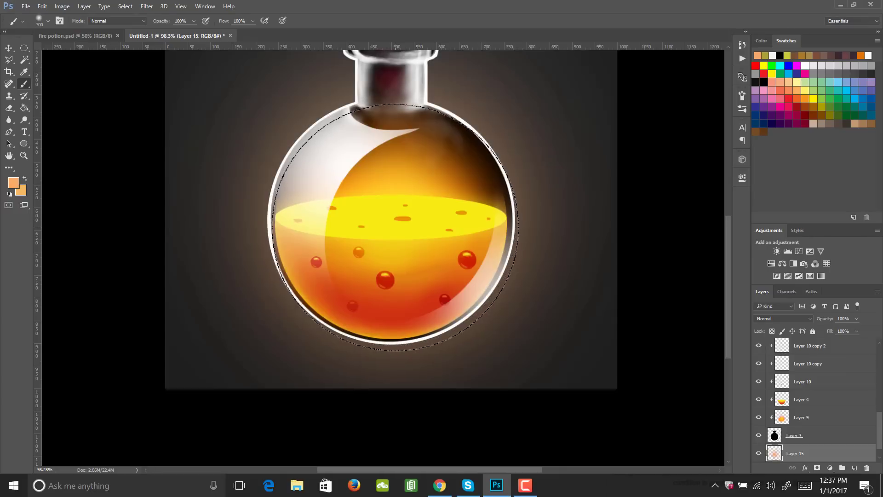
{"action": "key", "text": "ctrl+z"}
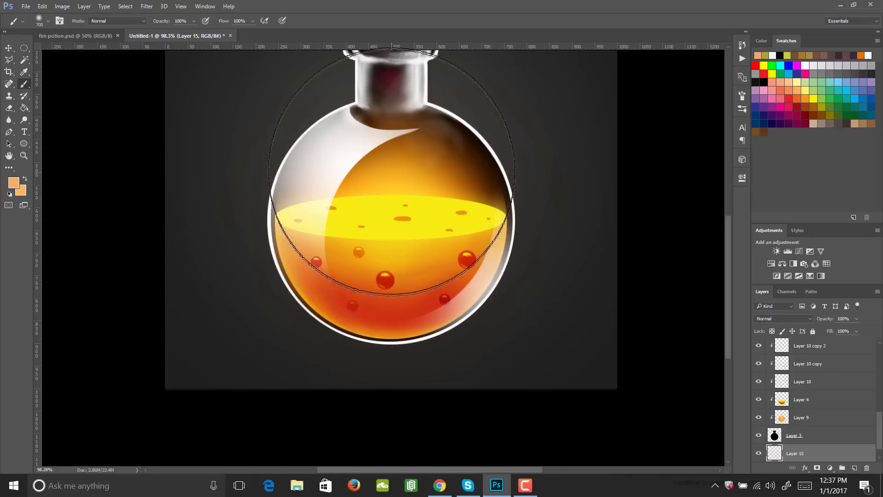
{"action": "left_click", "coordinate": [394, 208]}
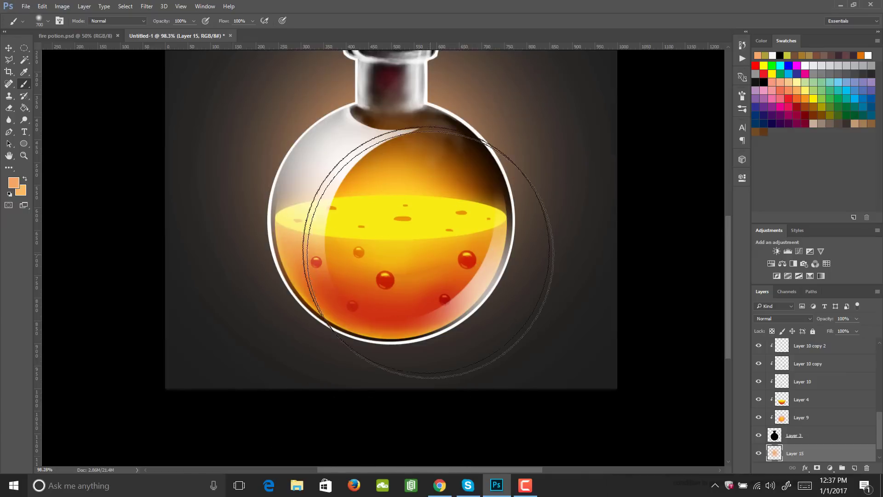
- Transform the glow to about 60.9% width and 16.8% height, and place it on the ground at the bottle's lower right
{"action": "key", "text": "ctrl+t"}
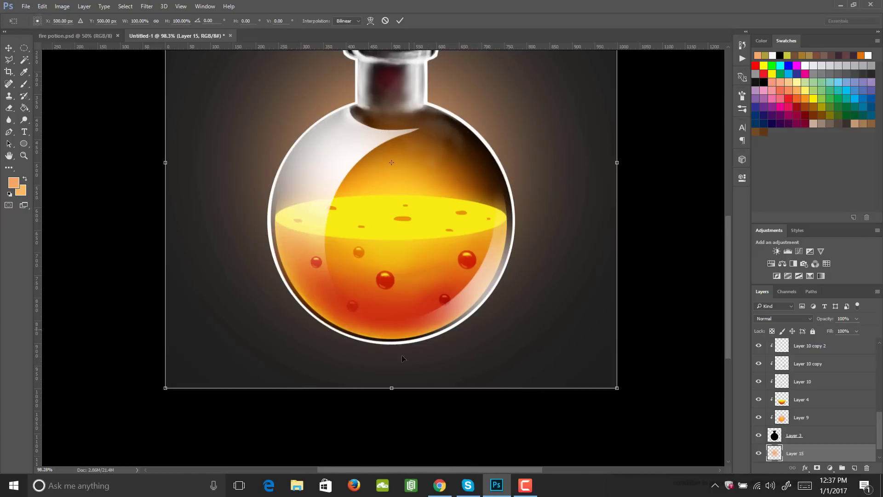
{"action": "left_click_drag", "start_coordinate": [391, 388], "coordinate": [414, 210]}
{"action": "left_click_drag", "start_coordinate": [455, 130], "coordinate": [452, 281]}
{"action": "left_click_drag", "start_coordinate": [405, 359], "coordinate": [406, 208]}
{"action": "left_click_drag", "start_coordinate": [482, 144], "coordinate": [481, 317]}
{"action": "left_click_drag", "start_coordinate": [165, 326], "coordinate": [342, 326]}
{"action": "left_click_drag", "start_coordinate": [480, 263], "coordinate": [483, 313]}
{"action": "left_click_drag", "start_coordinate": [498, 361], "coordinate": [500, 341]}
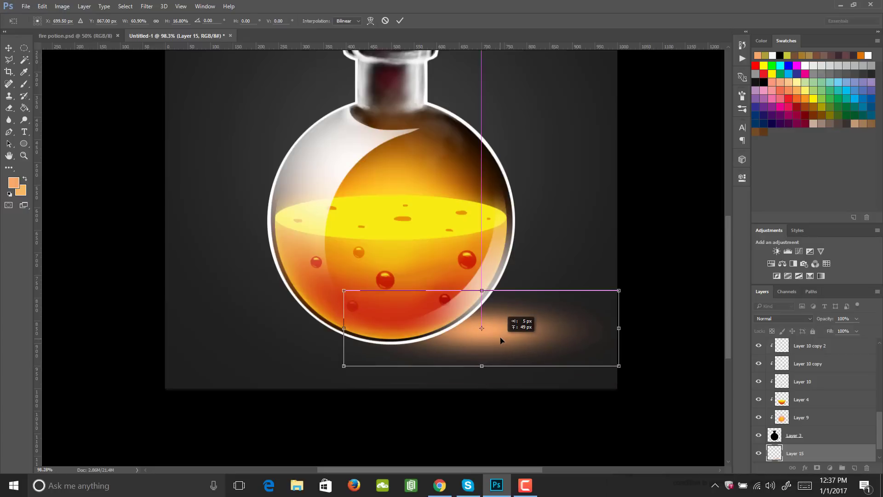
{"action": "key", "text": "Return"}
{"action": "key", "text": "b"}
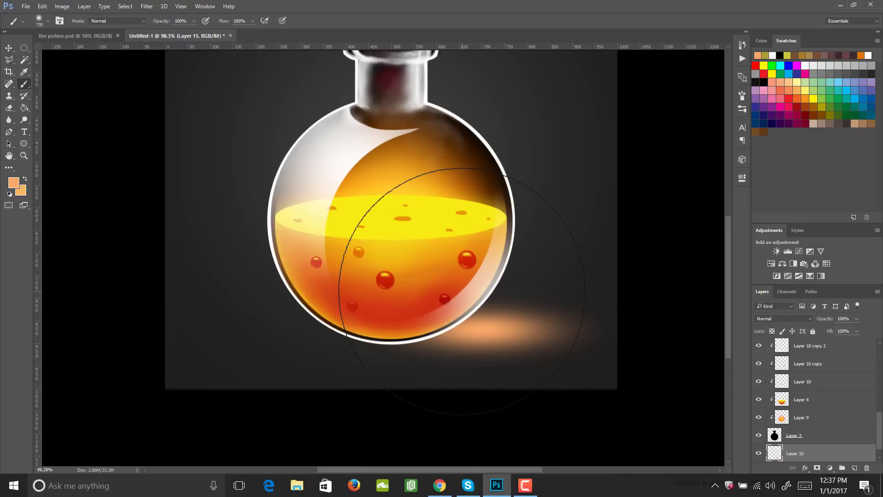
- Duplicate the flattened glow, scale the copy up around its centre, and move the copy's layer below Layer 15
{"action": "key", "text": "ctrl+j"}
{"action": "left_click_drag", "start_coordinate": [569, 295], "coordinate": [529, 331]}
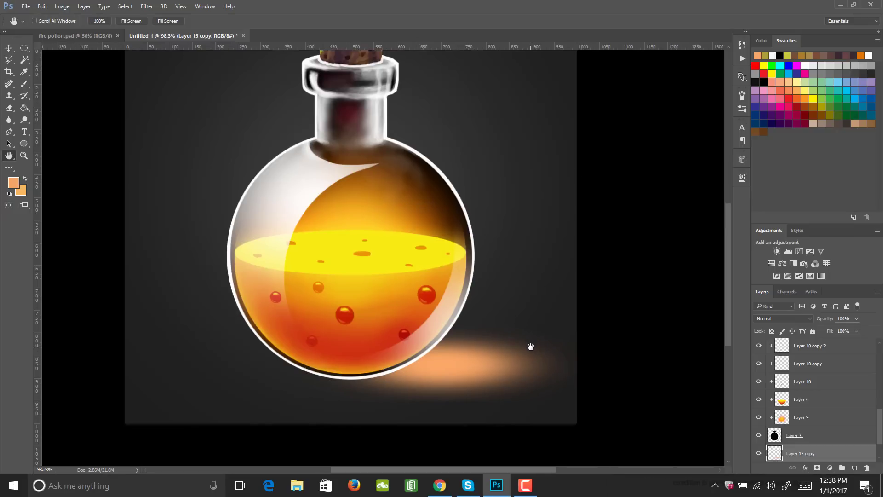
{"action": "key", "text": "ctrl+t"}
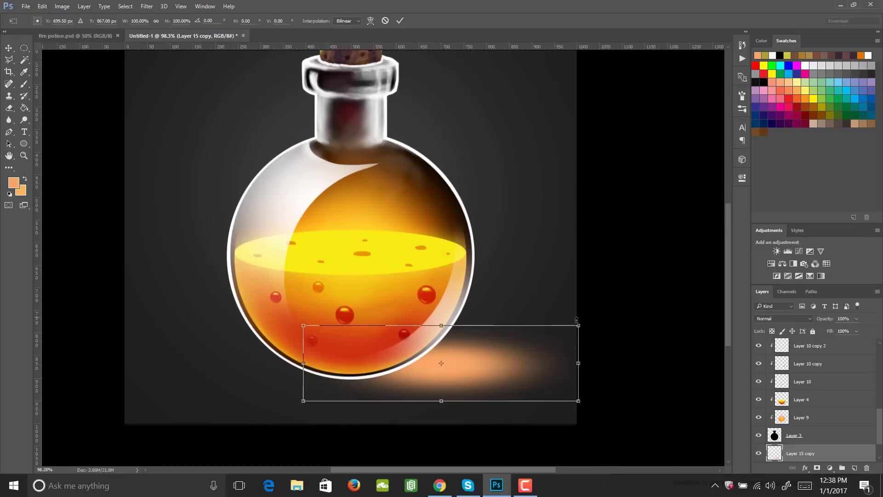
{"action": "left_click_drag", "start_coordinate": [577, 321], "coordinate": [655, 288]}
{"action": "key", "text": "Return"}
{"action": "key", "text": "h"}
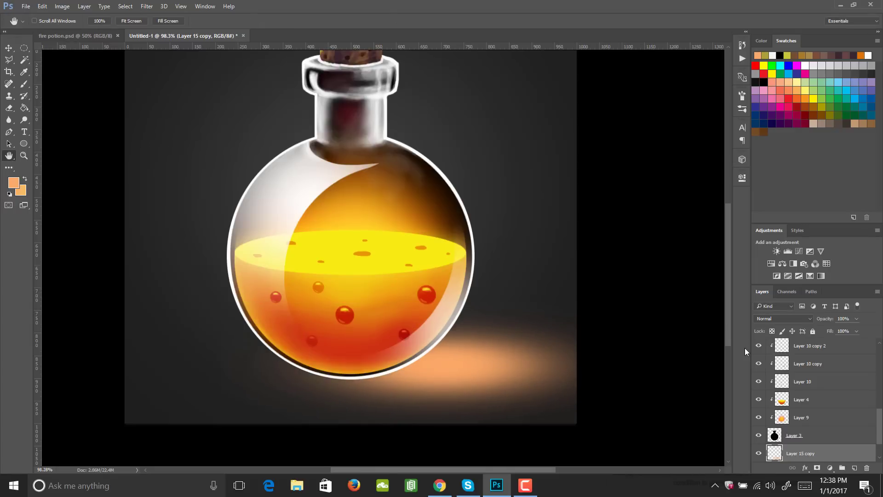
{"action": "scroll", "coordinate": [876, 428], "scroll_direction": "down", "scroll_amount": 2}
{"action": "left_click_drag", "start_coordinate": [837, 419], "coordinate": [840, 441]}
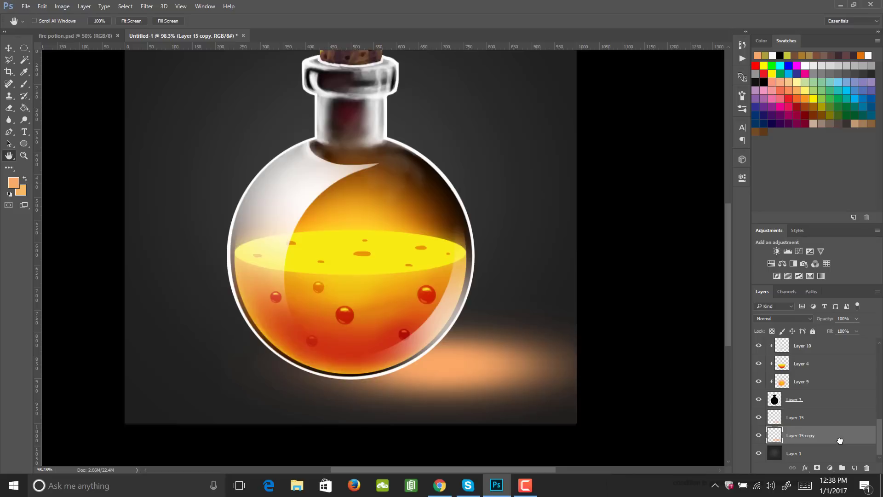
- Turn the enlarged glow copy into a black shadow with Hue/Saturation, setting Lightness to -100
{"action": "key", "text": "ctrl+u"}
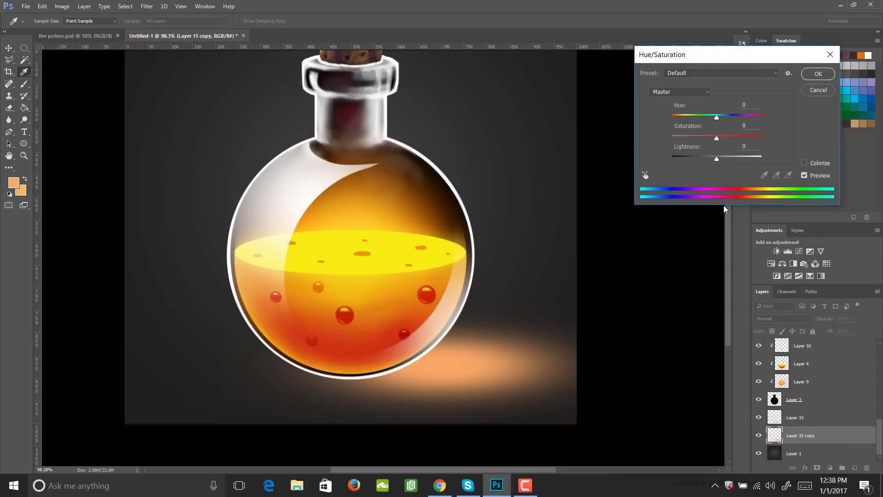
{"action": "left_click_drag", "start_coordinate": [715, 159], "coordinate": [695, 161]}
{"action": "left_click_drag", "start_coordinate": [665, 163], "coordinate": [641, 165]}
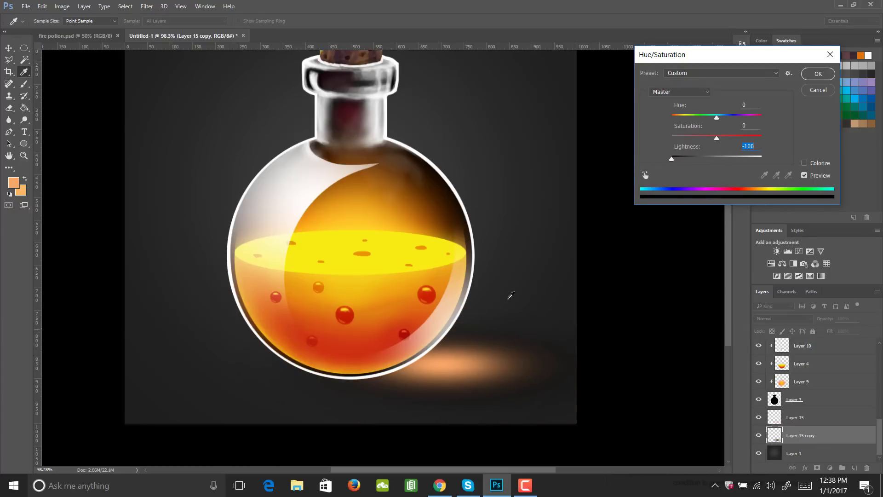
{"action": "left_click", "coordinate": [818, 73]}
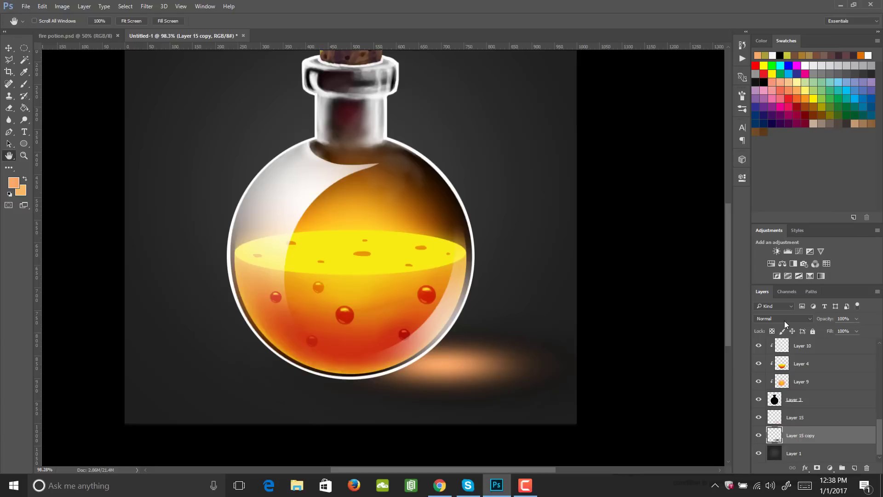
- Reduce the opacity of the orange glow on Layer 15 to 62%
{"action": "left_click", "coordinate": [797, 417]}
{"action": "left_click", "coordinate": [856, 318]}
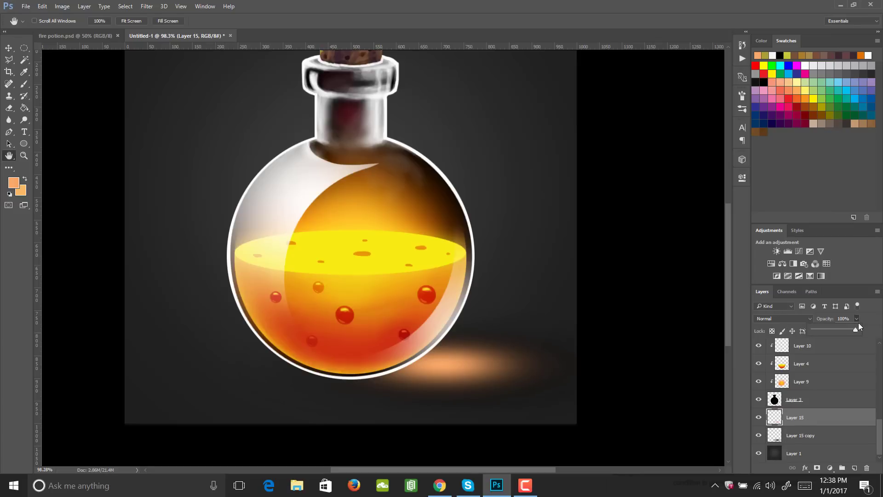
{"action": "left_click_drag", "start_coordinate": [835, 331], "coordinate": [837, 332]}
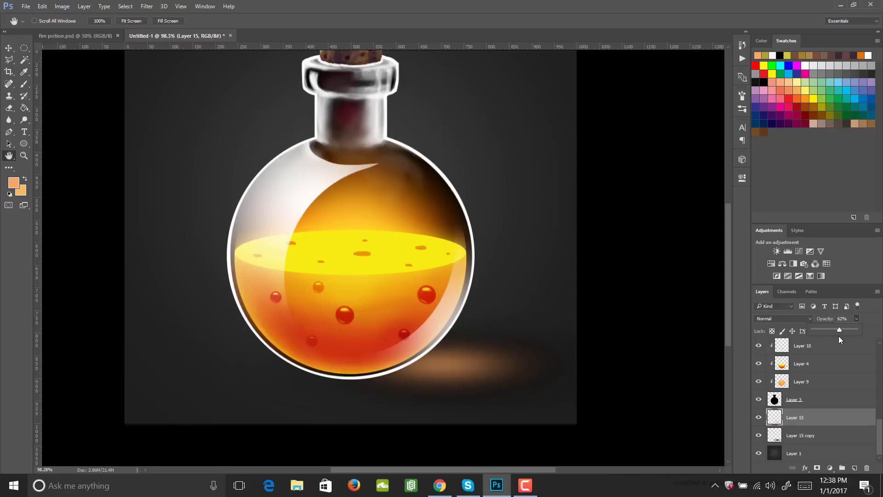
{"action": "key", "text": "z"}
{"action": "left_click_drag", "start_coordinate": [502, 280], "coordinate": [445, 312]}
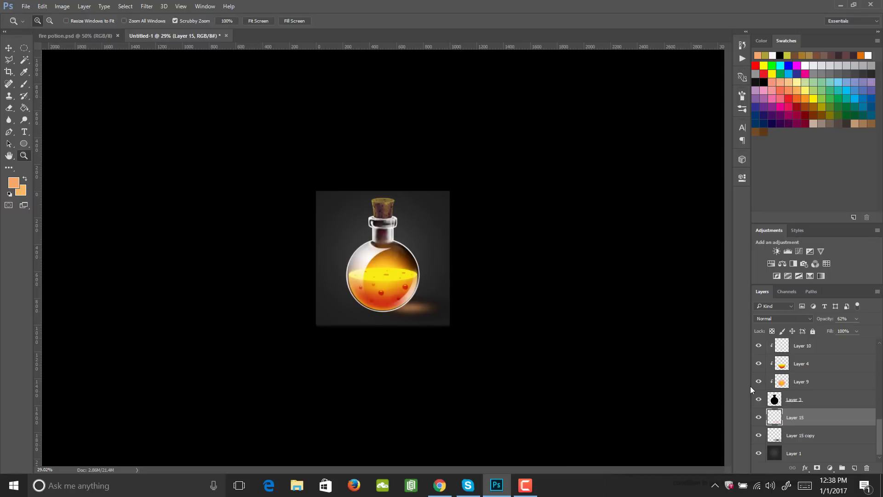
- Nudge the glow on Layer 15 and its shadow on Layer 15 copy upward together, and rotate both about -6°
{"action": "key", "text": "shift"}
{"action": "left_click", "coordinate": [830, 437], "text": "shift"}
{"action": "key", "text": "v"}
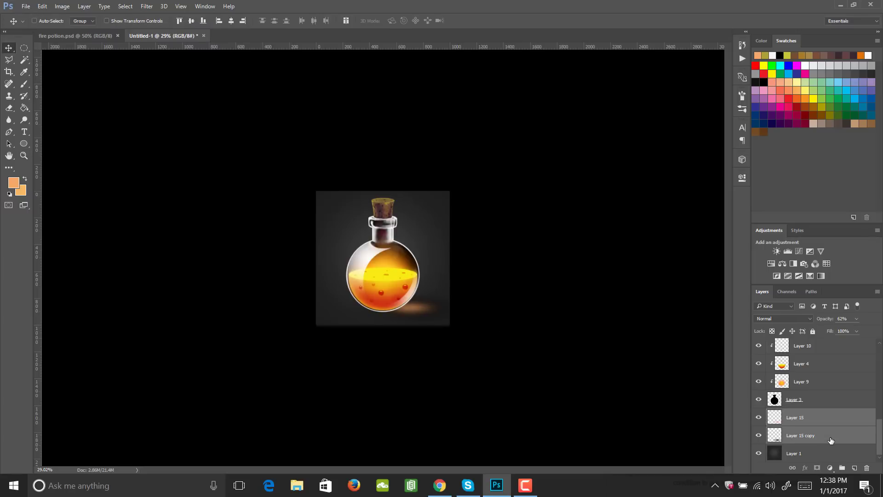
{"action": "key", "text": "shift+Up"}
{"action": "key", "text": "shift+Up"}
{"action": "key", "text": "ctrl+t"}
{"action": "left_click_drag", "start_coordinate": [499, 286], "coordinate": [496, 275]}
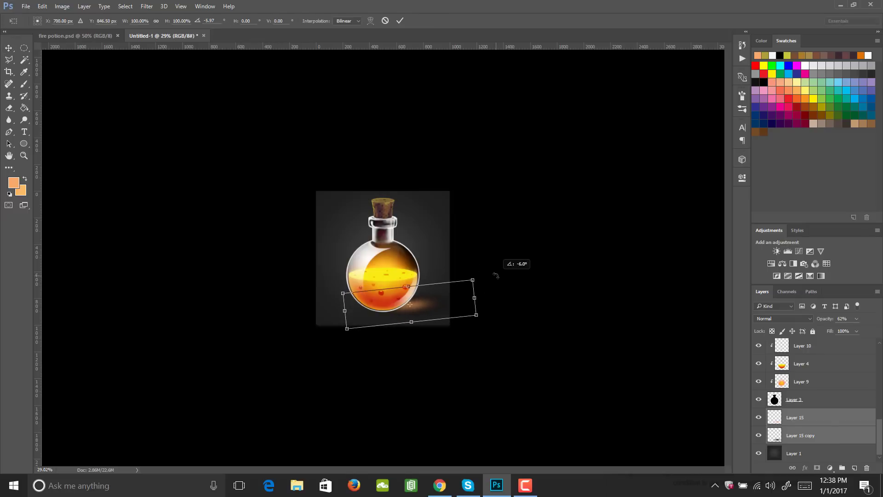
{"action": "key", "text": "Return"}
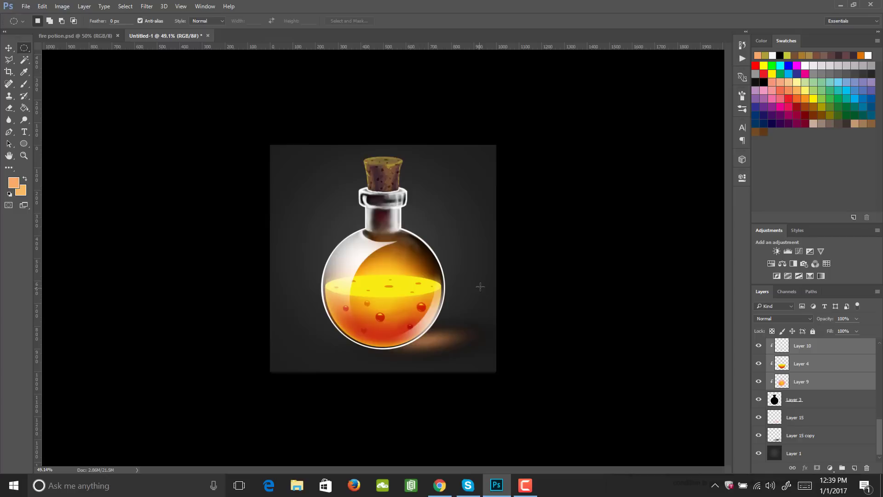
- Load the bottle silhouette of Layer 3 as a selection, invert it, and clear the area outside the bottle on Layer 9
{"action": "left_click", "coordinate": [795, 399]}
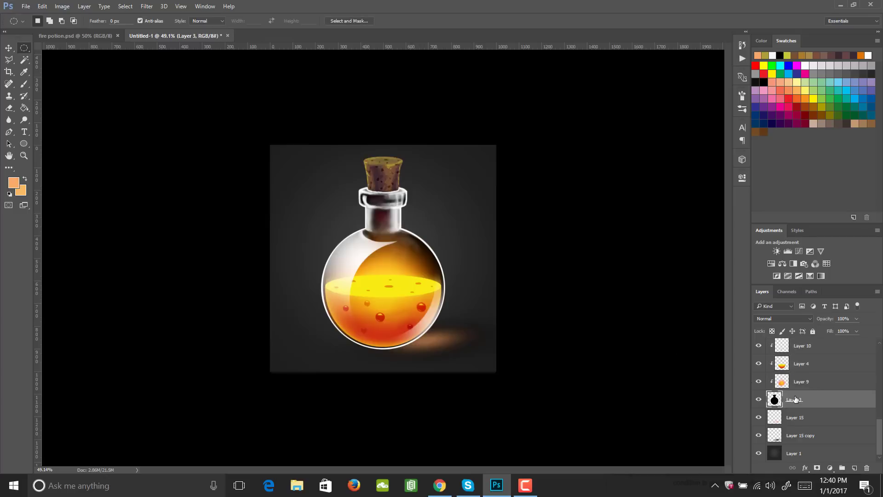
{"action": "left_click", "coordinate": [775, 400], "text": "ctrl"}
{"action": "scroll", "coordinate": [877, 434], "scroll_direction": "up", "scroll_amount": 3}
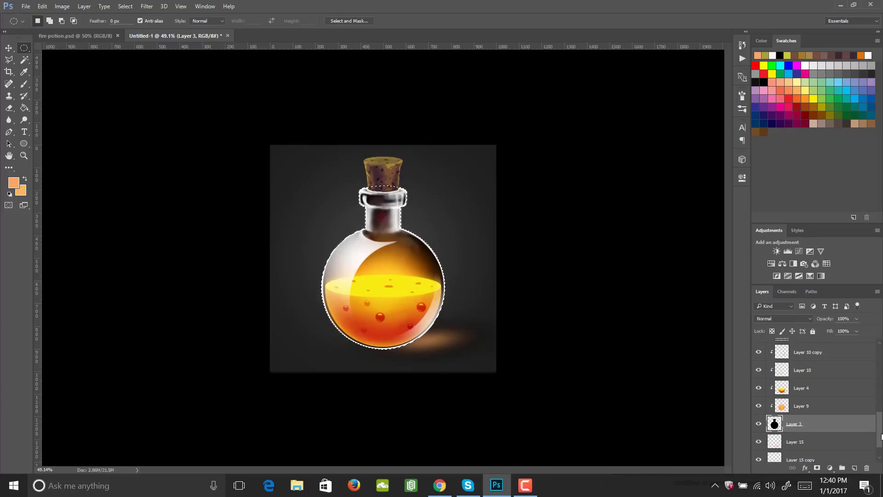
{"action": "left_click", "coordinate": [807, 422]}
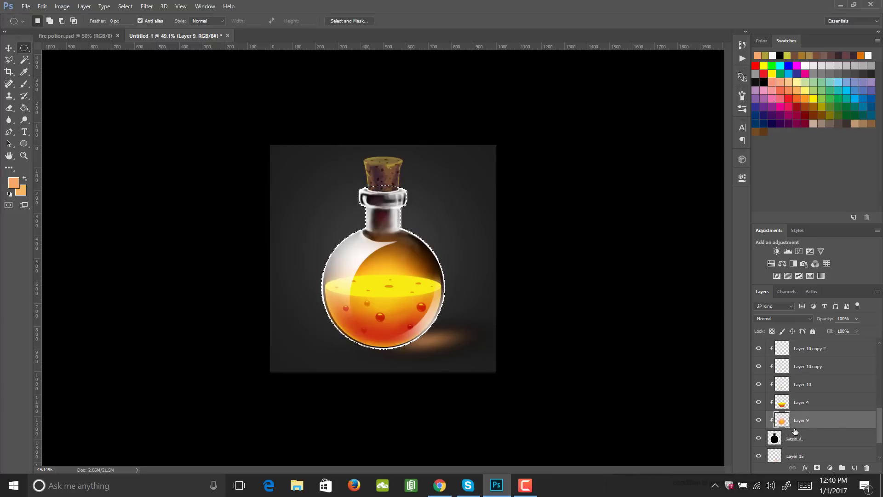
{"action": "key", "text": "ctrl+shift+i"}
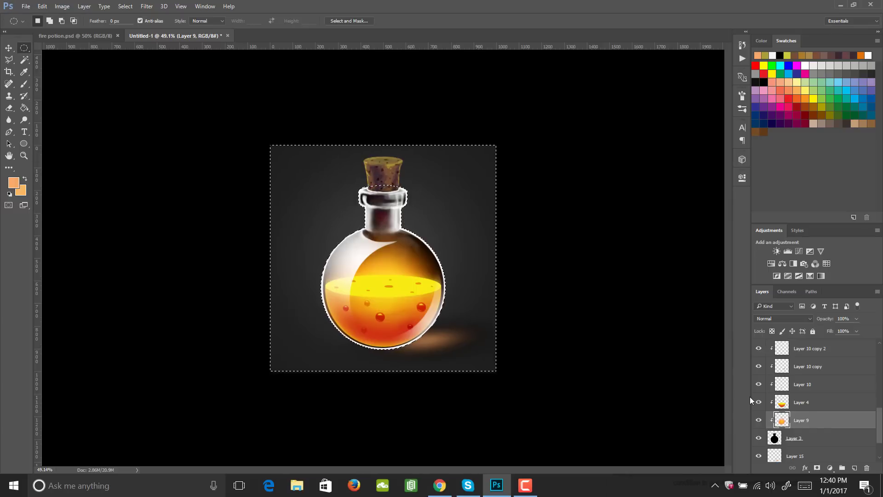
- Clear the selected area outside the bottle on Layer 4, Layer 10 and the Layer 10 copies
{"action": "left_click", "coordinate": [809, 403]}
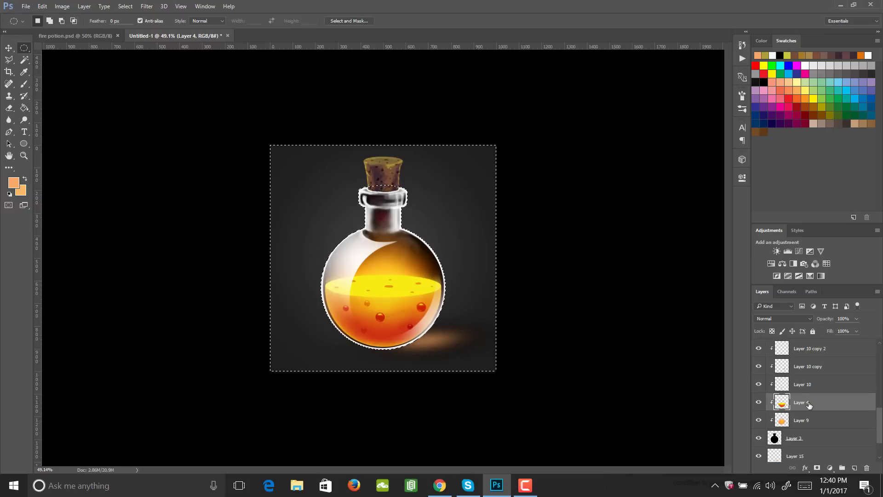
{"action": "left_click", "coordinate": [808, 385]}
{"action": "key", "text": "alt+bracketright"}
{"action": "key", "text": "alt+bracketright"}
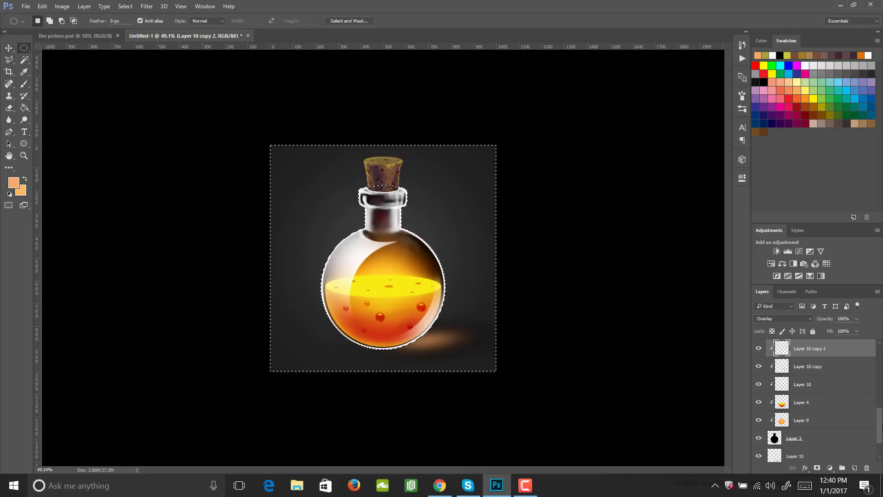
{"action": "key", "text": "alt+bracketright"}
{"action": "key", "text": "alt+bracketright"}
{"action": "key", "text": "alt+bracketright"}
{"action": "key", "text": "alt+bracketright"}
{"action": "key", "text": "alt+bracketright"}
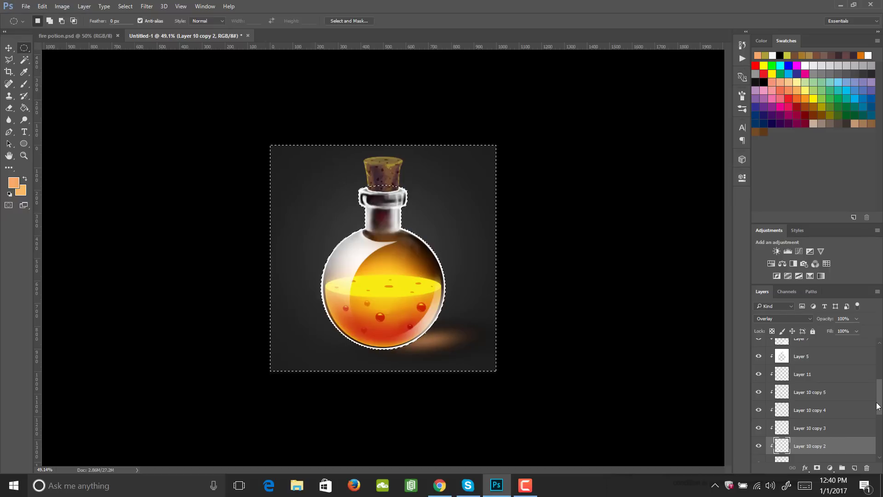
- Clear the selected area outside the bottle on the upper clipped layers, Layers 7, 8, 6 and 5
{"action": "left_click_drag", "start_coordinate": [877, 399], "coordinate": [877, 387]}
{"action": "left_click", "coordinate": [809, 414]}
{"action": "left_click", "coordinate": [810, 394]}
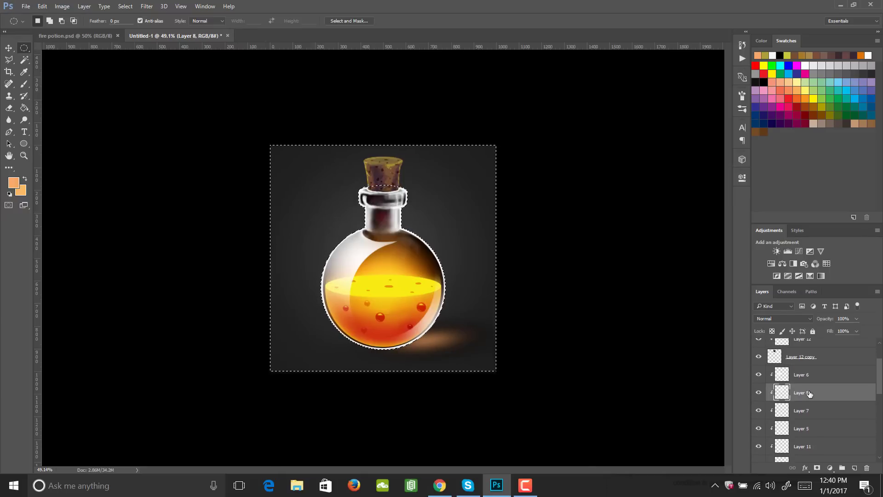
{"action": "left_click", "coordinate": [805, 376]}
{"action": "left_click", "coordinate": [798, 428]}
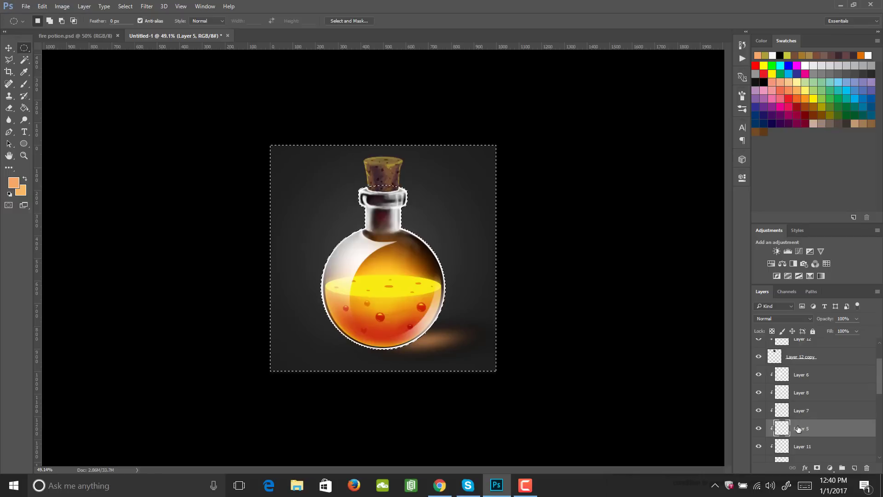
- Move the black bottle silhouette on Layer 3 below Layer 15 to release the layers clipped to it
{"action": "left_click_drag", "start_coordinate": [877, 381], "coordinate": [878, 437]}
{"action": "left_click", "coordinate": [807, 402]}
{"action": "left_click_drag", "start_coordinate": [807, 402], "coordinate": [815, 423]}
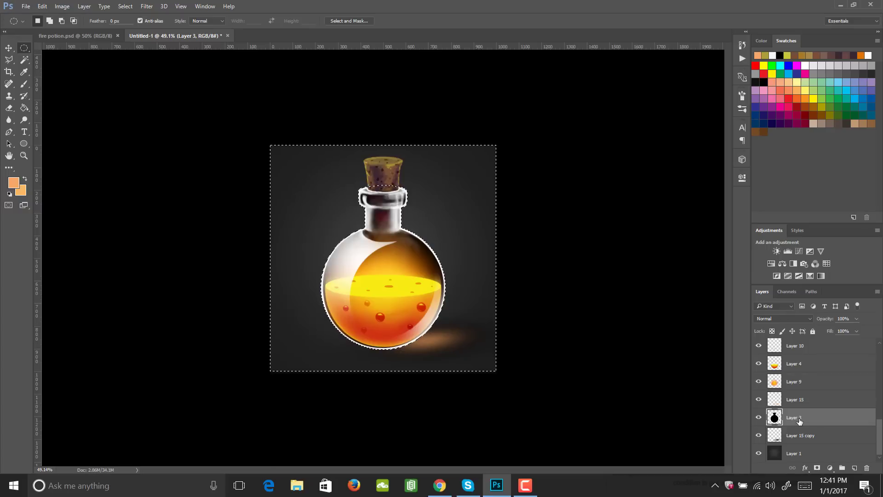
- Deselect the area outside the bottle and delete the black silhouette on Layer 3 so the glass becomes see-through
{"action": "key", "text": "ctrl+d"}
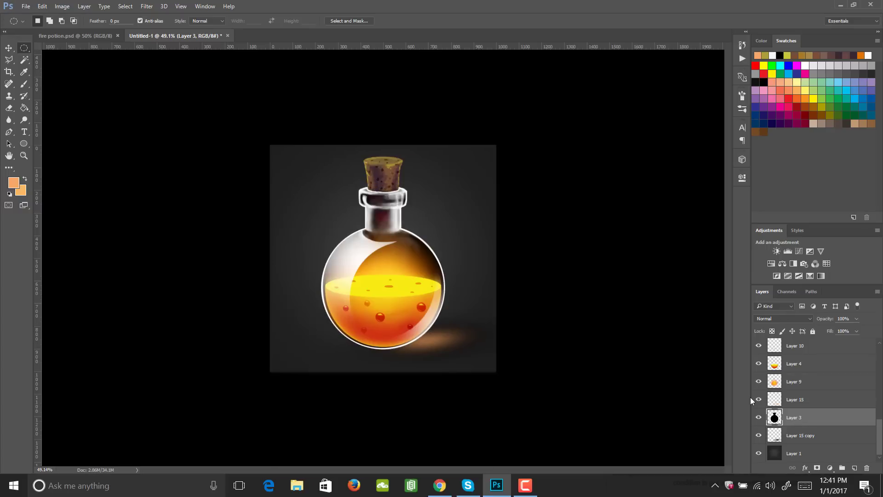
{"action": "key", "text": "Delete"}
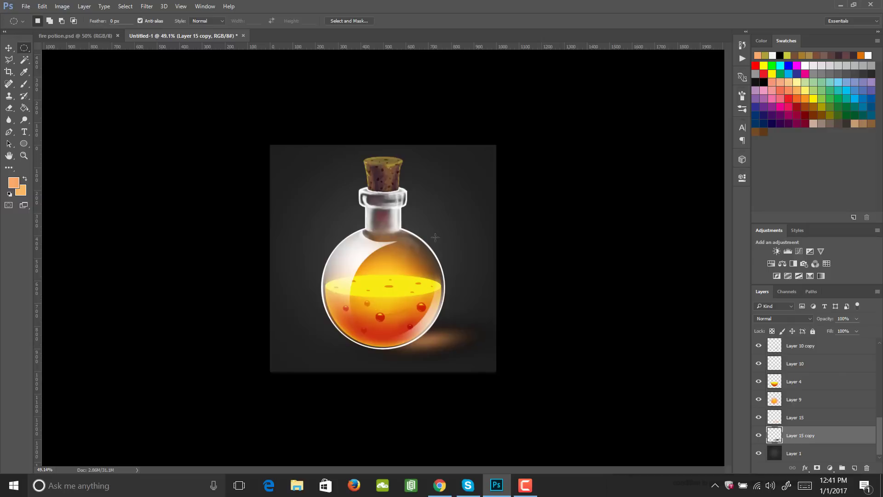
{"action": "key", "text": "z"}
{"action": "left_click_drag", "start_coordinate": [437, 226], "coordinate": [438, 243]}
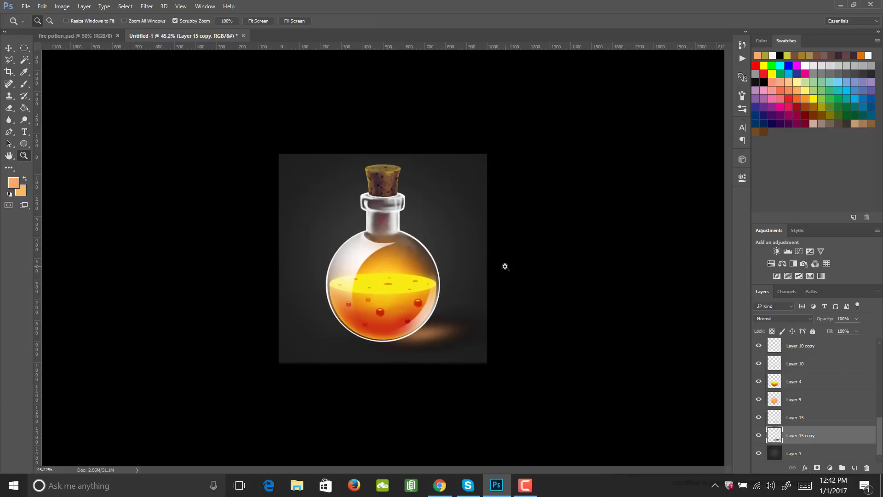